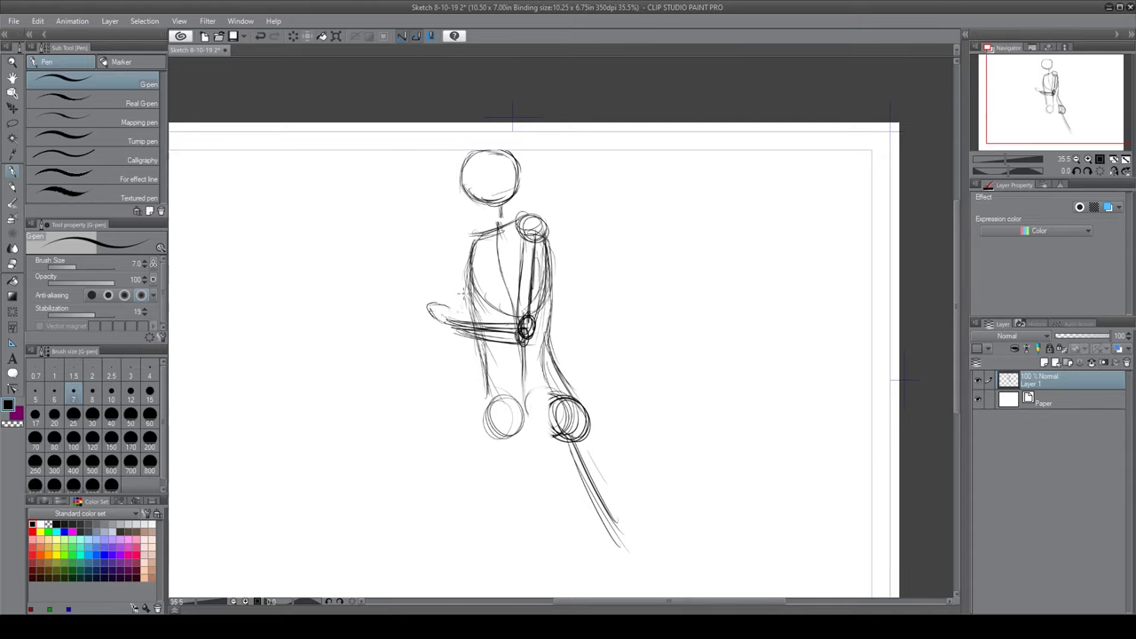
Sketch the far arm with a palm circle in front of the chest and a small elbow circle below it
left_click_drag(486, 290, 465, 312)
left_click_drag(466, 273, 458, 287)
left_click_drag(504, 197, 500, 249)
Sketch the front leg's slanted guide lines below the hip circle and strengthen the neck and shoulder lines
scroll(502, 266, "down", 3)
left_click_drag(521, 307, 481, 383)
left_click_drag(518, 319, 463, 406)
scroll(493, 372, "up", 3)
mouse_move(504, 212)
left_mouse_down()
mouse_move(461, 241)
mouse_move(515, 210)
left_mouse_up()
left_click_drag(511, 225, 512, 302)
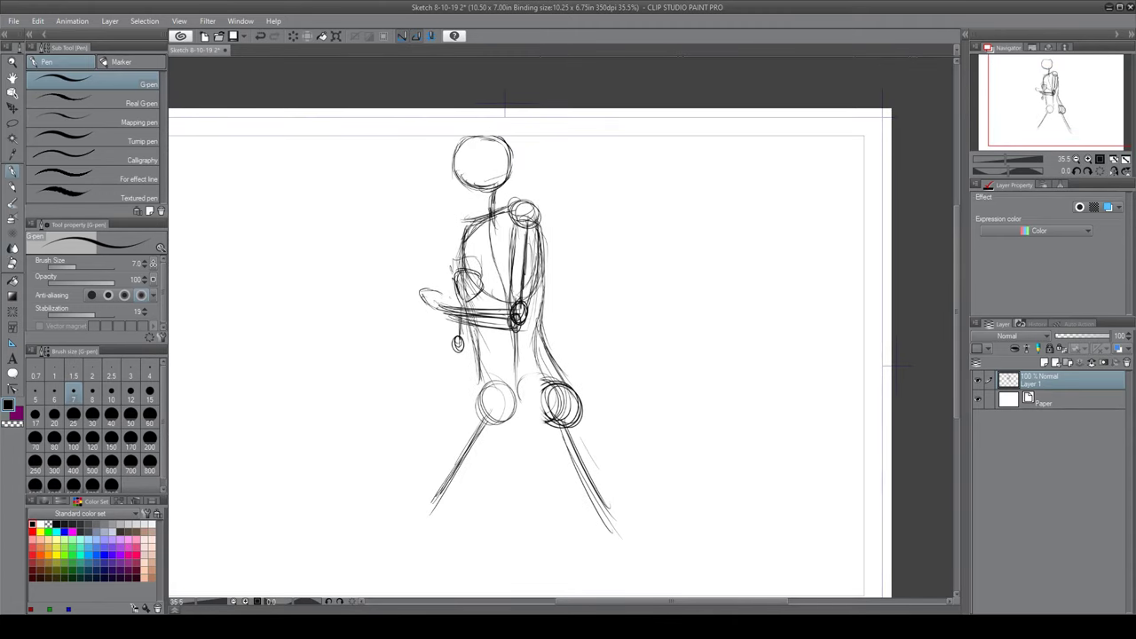
Clean up and redraw the raised palm, and add the jaw and facial guidelines to the head
key("e")
mouse_move(466, 262)
left_mouse_down()
mouse_move(461, 297)
mouse_move(479, 266)
mouse_move(449, 289)
left_mouse_up()
key("p")
scroll(486, 200, "up", 3)
left_click_drag(454, 181, 443, 235)
mouse_move(486, 307)
left_mouse_down()
mouse_move(489, 269)
mouse_move(504, 289)
mouse_move(492, 323)
mouse_move(444, 282)
mouse_move(533, 347)
mouse_move(524, 330)
mouse_move(514, 345)
left_mouse_up()
Lasso the near forearm together with both hands, transform the selection, and deselect it
key("m")
key("ctrl+t")
key("Return")
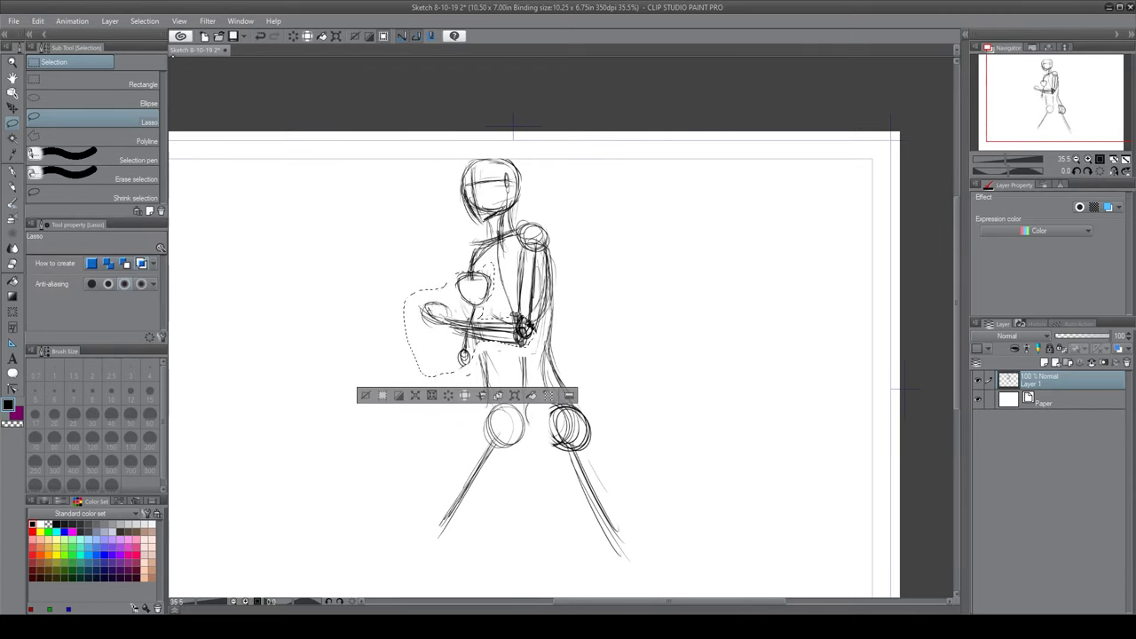
key("ctrl+d")
Sketch the contours of both legs and add joint circles at their lower ends
key("p")
scroll(540, 332, "down", 3)
mouse_move(538, 330)
left_mouse_down()
mouse_move(473, 422)
mouse_move(462, 407)
mouse_move(442, 433)
left_mouse_up()
left_click_drag(533, 355, 488, 378)
left_click_drag(524, 338, 589, 451)
mouse_move(559, 336)
left_mouse_down()
mouse_move(619, 453)
mouse_move(608, 466)
left_mouse_up()
Rough in fingers on the raised hand, redraw the lower hand, and fill out the hip and thigh contours
left_click_drag(496, 266, 542, 295)
left_click_drag(543, 355, 577, 412)
left_click_drag(506, 289, 516, 329)
left_click_drag(516, 113, 533, 179)
left_click_drag(523, 208, 495, 312)
mouse_move(493, 263)
left_mouse_down()
mouse_move(506, 274)
mouse_move(462, 335)
left_mouse_up()
Lasso the head, transform it on the neck, and deselect it
key("e")
key("m")
left_click_drag(541, 170, 502, 239)
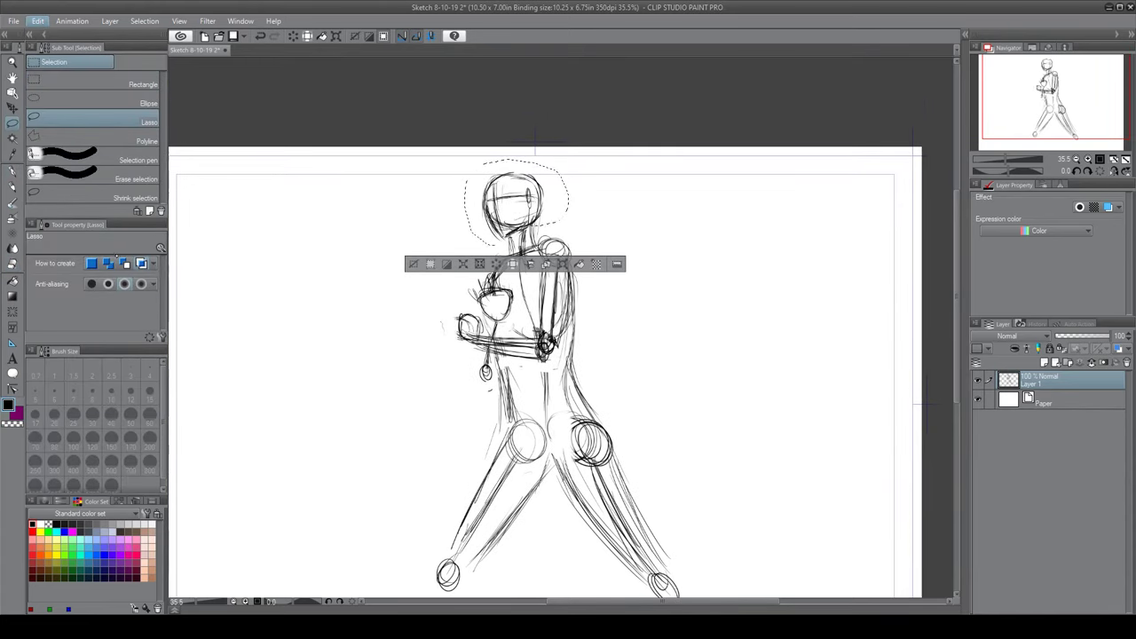
key("ctrl+t")
mouse_move(569, 159)
left_mouse_down()
mouse_move(575, 151)
mouse_move(550, 225)
mouse_move(573, 324)
left_mouse_up()
key("Return")
key("ctrl+d")
Clean up stray torso lines and sketch the waistline with a long curve sweeping back from the rear hip
key("p")
key("e")
left_click_drag(532, 240, 531, 325)
key("p")
mouse_move(539, 386)
left_mouse_down()
mouse_move(542, 309)
mouse_move(596, 302)
mouse_move(723, 480)
left_mouse_up()
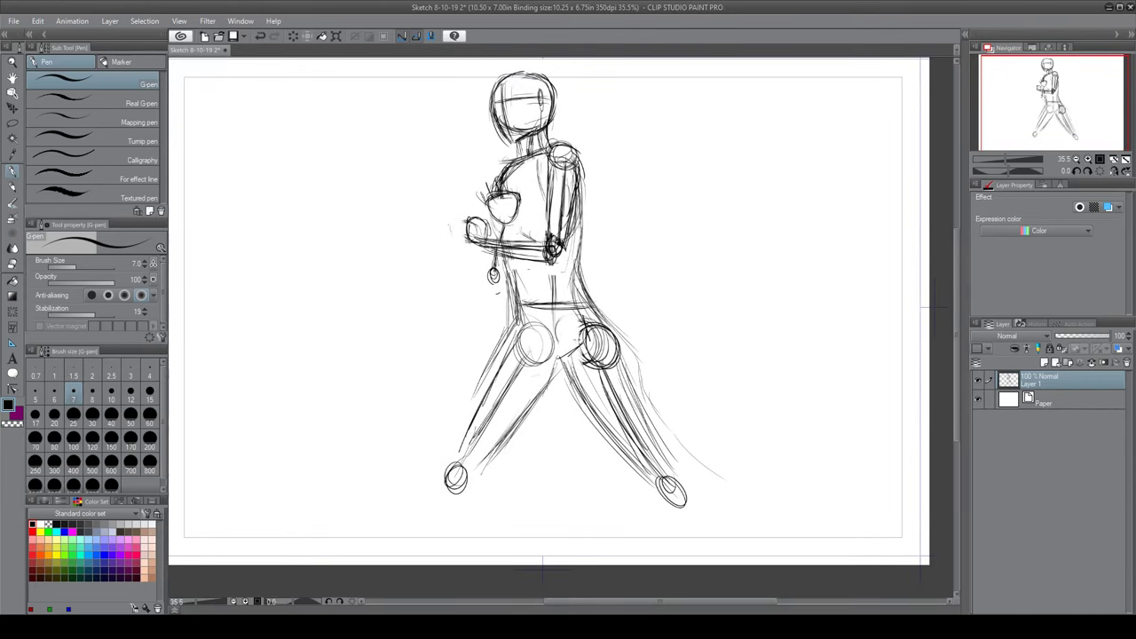
Sketch the garment's diagonal upper edge from the rear hip across the front thigh
mouse_move(584, 341)
left_mouse_down()
mouse_move(470, 397)
mouse_move(554, 316)
left_mouse_up()
left_click_drag(532, 313, 495, 392)
left_click_drag(566, 245, 509, 358)
left_click_drag(550, 337, 511, 375)
left_click_drag(571, 259, 508, 324)
left_click_drag(569, 298, 618, 330)
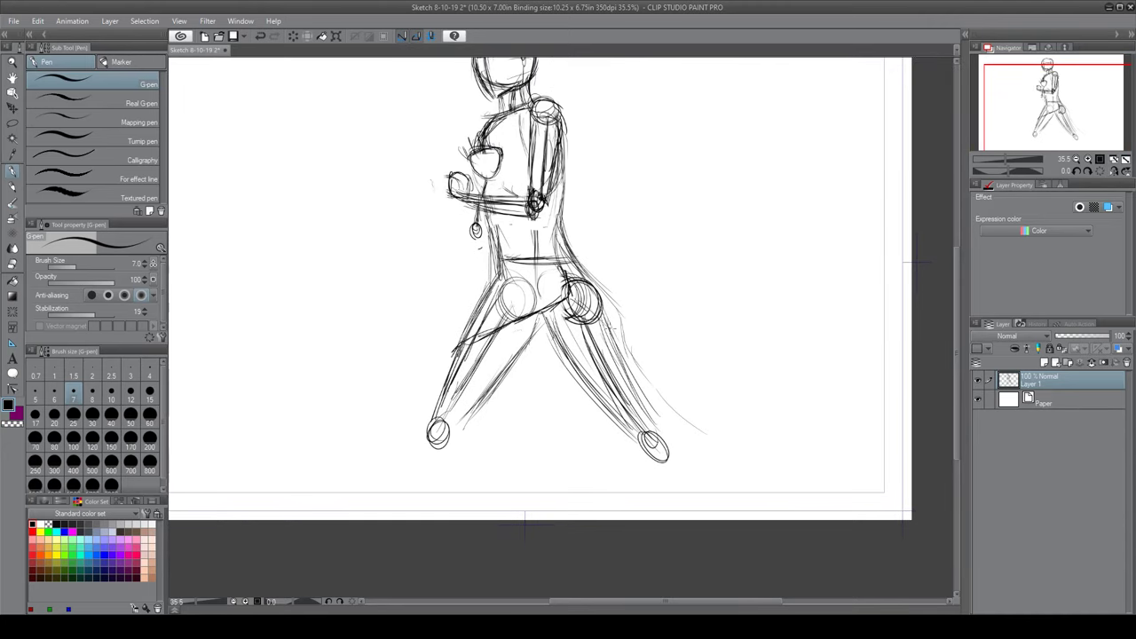
Draw the skirt's trailing back edge and its inner front edge hanging between the legs
left_click_drag(581, 262, 710, 439)
left_click_drag(550, 372, 551, 342)
left_click_drag(506, 294, 536, 401)
mouse_move(532, 148)
left_mouse_down()
mouse_move(534, 275)
mouse_move(568, 321)
left_mouse_up()
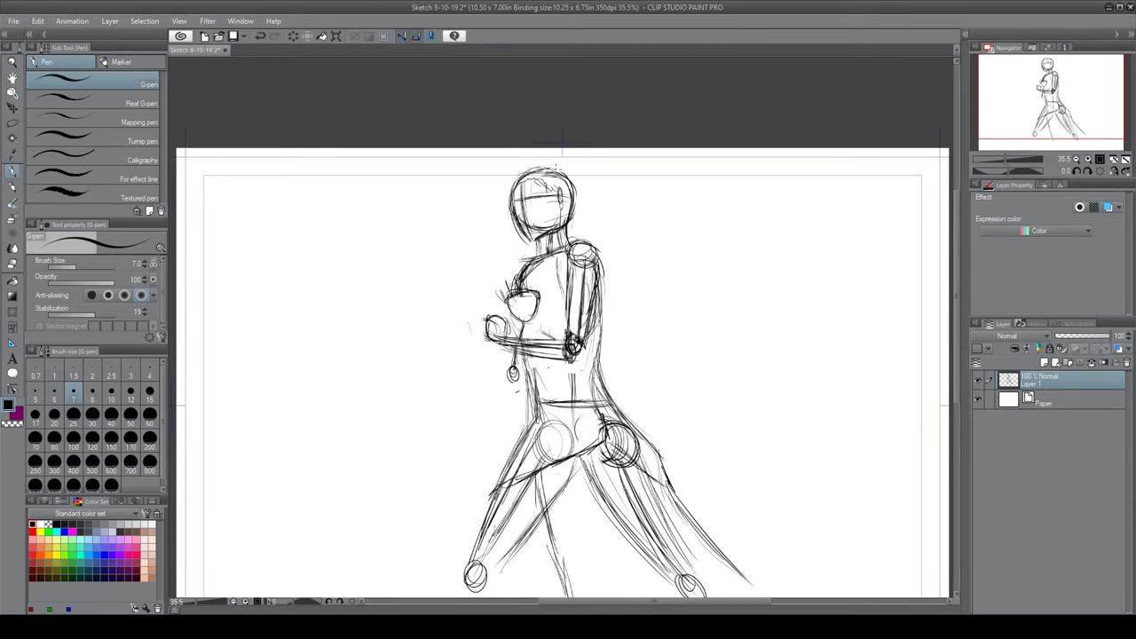
Add a small hair bun on top of the head and light fold lines in the trailing skirt
left_click_drag(565, 277, 558, 229)
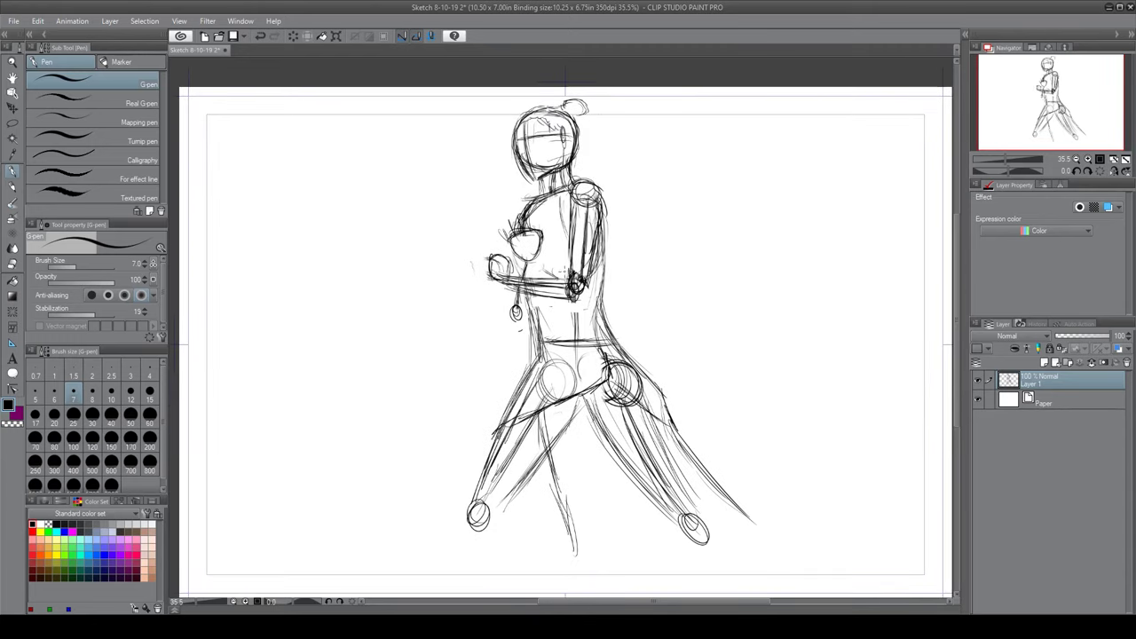
left_click_drag(563, 274, 522, 221)
mouse_move(491, 295)
left_mouse_down()
mouse_move(523, 329)
mouse_move(551, 312)
left_mouse_up()
left_click_drag(586, 218, 597, 259)
left_click_drag(590, 197, 605, 321)
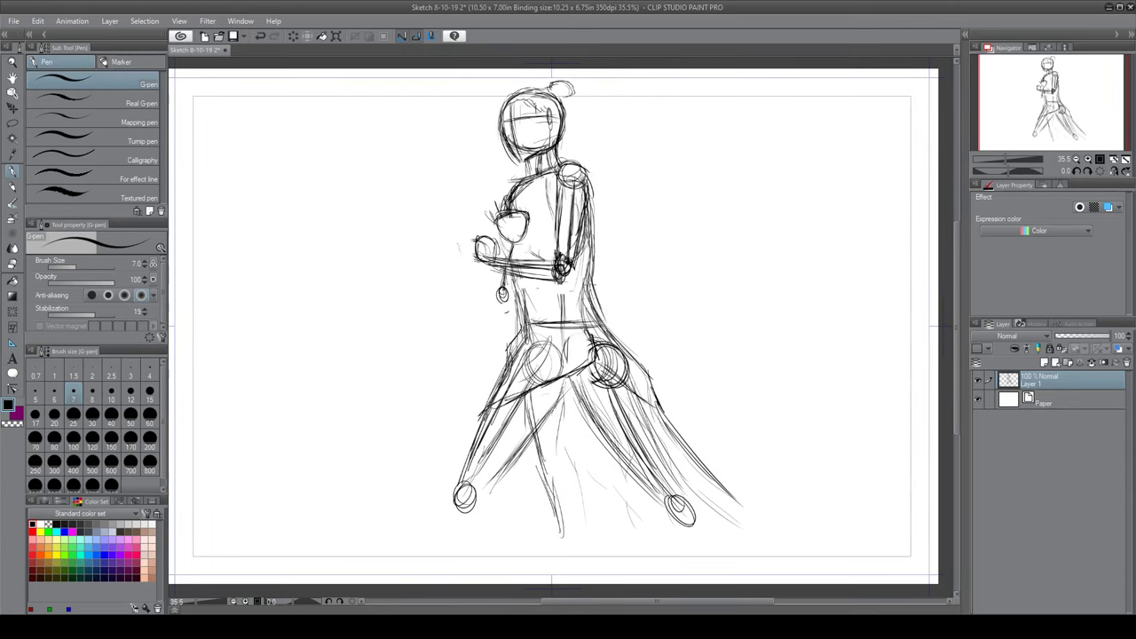
Strengthen the back outline and add an angular garment corner behind the elbow
left_click_drag(585, 266, 606, 330)
left_click_drag(582, 252, 584, 284)
left_click_drag(594, 288, 605, 319)
left_click_drag(578, 250, 582, 280)
left_click_drag(595, 242, 603, 299)
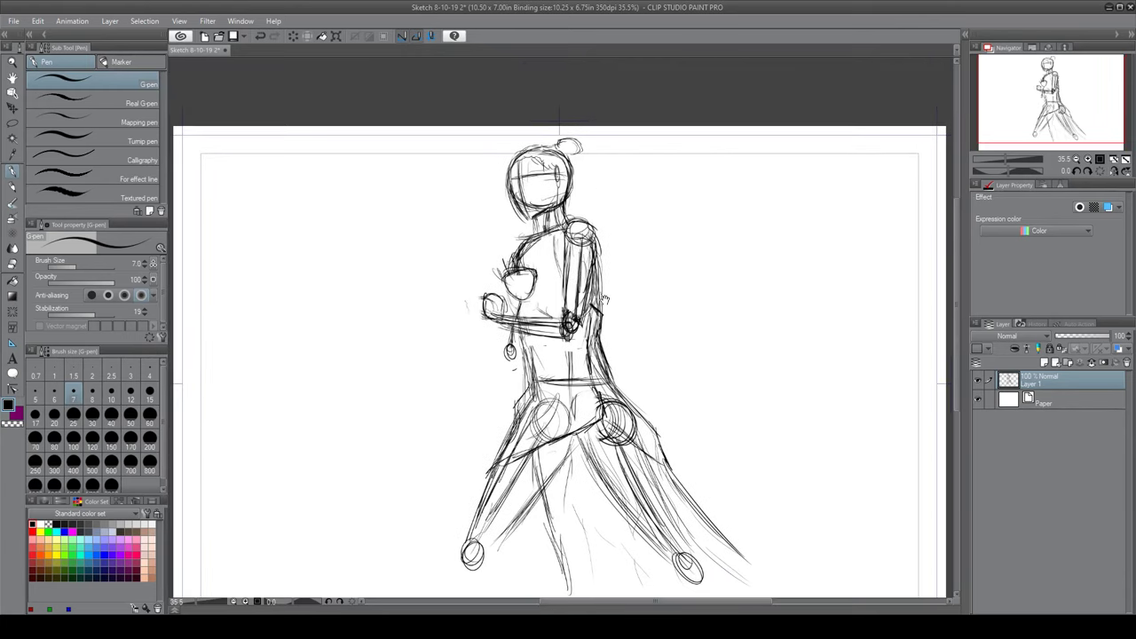
Reinforce the waistline and the front waist contour, and thicken the lines around the far elbow
scroll(494, 337, "up", 4)
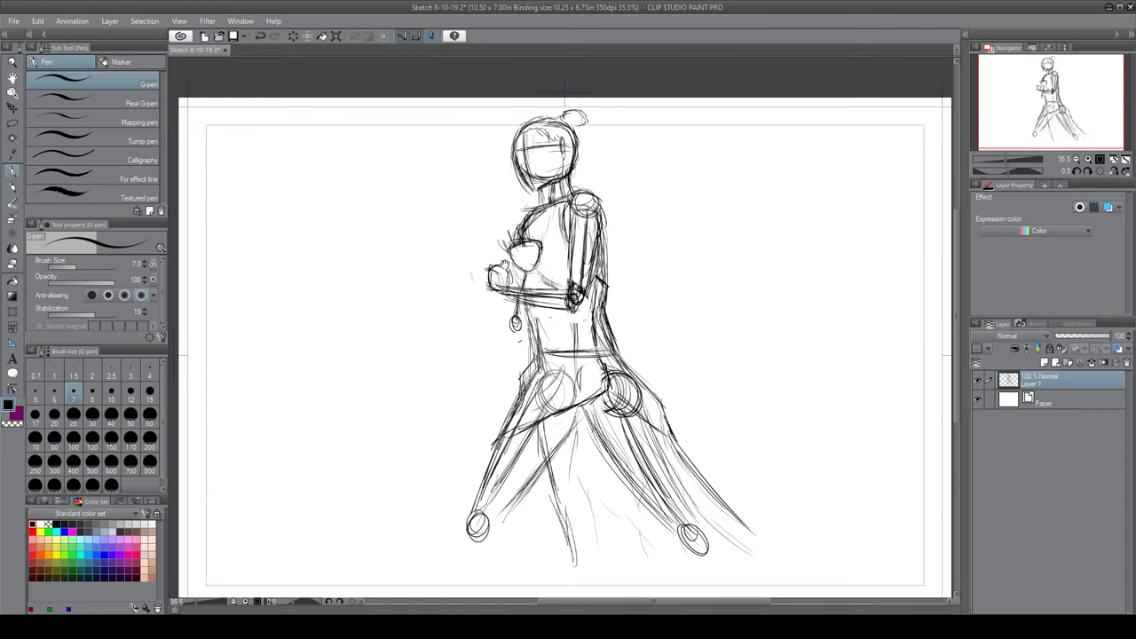
left_click_drag(484, 324, 532, 394)
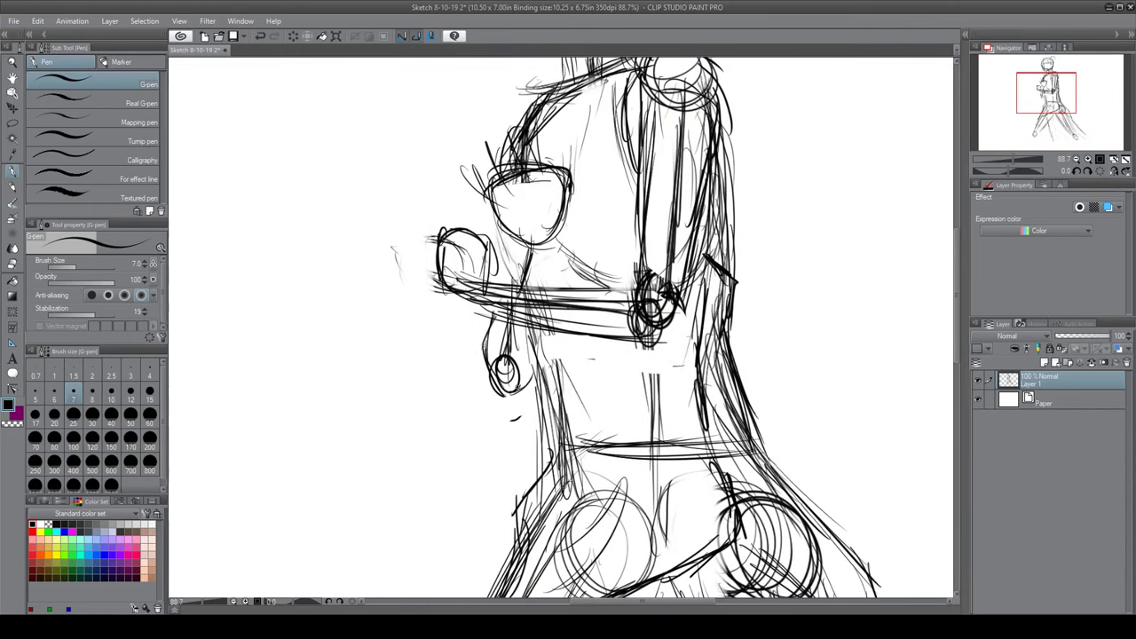
left_click_drag(520, 325, 550, 391)
mouse_move(519, 343)
left_mouse_down()
mouse_move(566, 468)
mouse_move(757, 439)
left_mouse_up()
left_click_drag(621, 355, 613, 407)
left_click_drag(502, 298, 504, 346)
left_click_drag(524, 303, 534, 333)
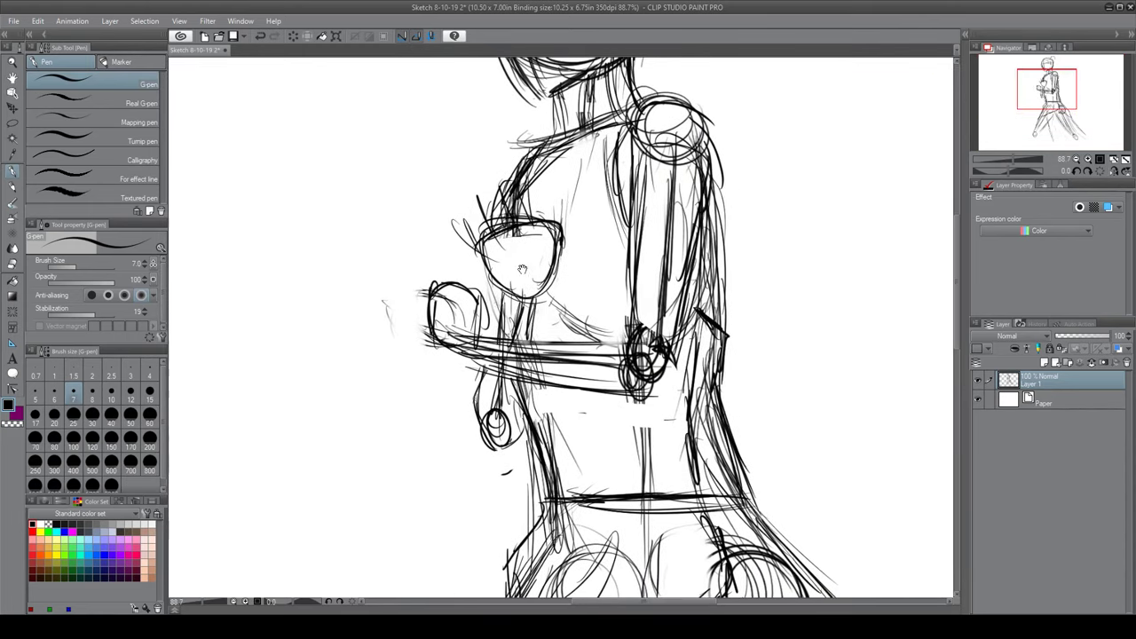
Sketch thumbs on both hands, rough finger strokes above the raised palm, and firmer forearm lines
left_click_drag(489, 270, 506, 316)
left_click_drag(465, 243, 493, 281)
left_click_drag(550, 252, 523, 340)
left_click_drag(463, 355, 633, 385)
left_click_drag(499, 339, 550, 343)
left_click_drag(621, 354, 650, 373)
mouse_move(463, 301)
left_mouse_down()
mouse_move(469, 339)
mouse_move(423, 285)
mouse_move(528, 286)
left_mouse_up()
mouse_move(590, 316)
left_mouse_down()
mouse_move(541, 275)
mouse_move(537, 303)
left_mouse_up()
mouse_move(550, 284)
left_mouse_down()
mouse_move(532, 258)
mouse_move(546, 235)
mouse_move(568, 270)
left_mouse_up()
left_click_drag(582, 241, 599, 278)
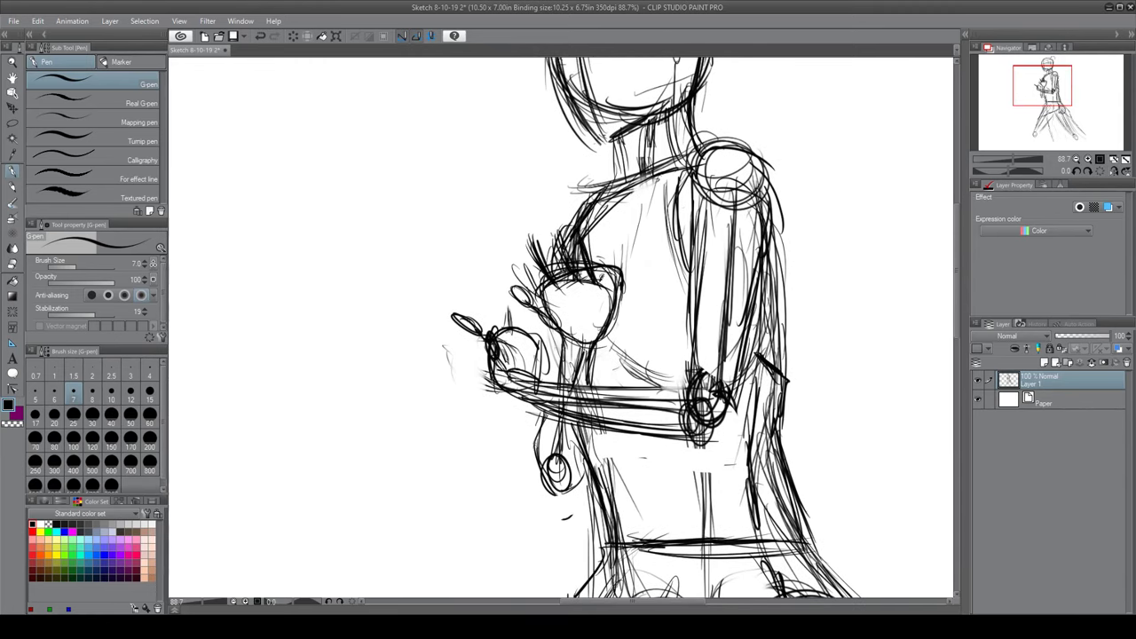
Erase the rough finger strokes above the raised palm with the soft eraser
key("e")
mouse_move(525, 286)
left_mouse_down()
mouse_move(532, 253)
mouse_move(568, 239)
left_mouse_up()
left_click_drag(568, 284, 594, 226)
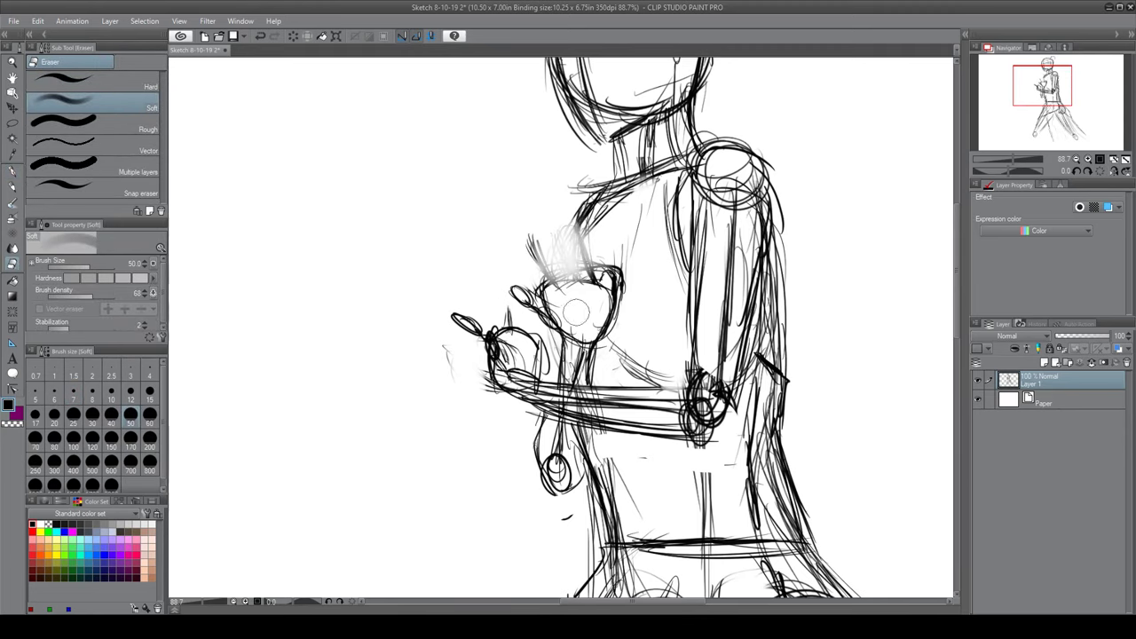
mouse_move(542, 355)
left_mouse_down()
mouse_move(516, 320)
mouse_move(543, 353)
left_mouse_up()
Draw an upright finger on the lower hand and a row of knuckle circles along the raised palm
key("p")
left_click_drag(511, 311, 550, 344)
left_click_drag(550, 344, 505, 402)
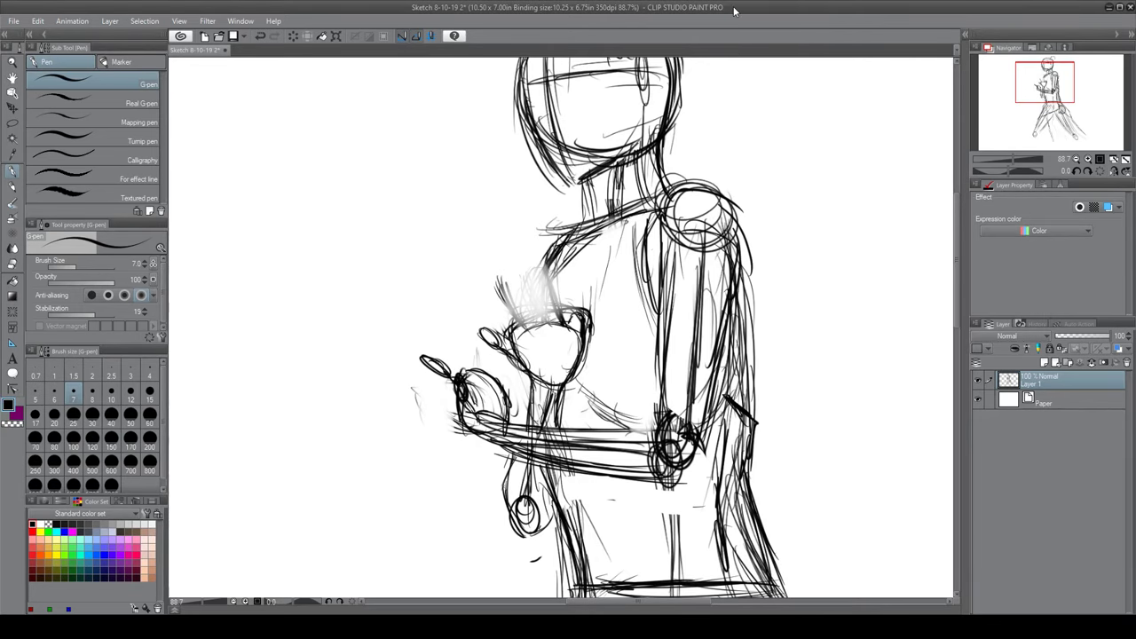
left_click_drag(418, 367, 441, 351)
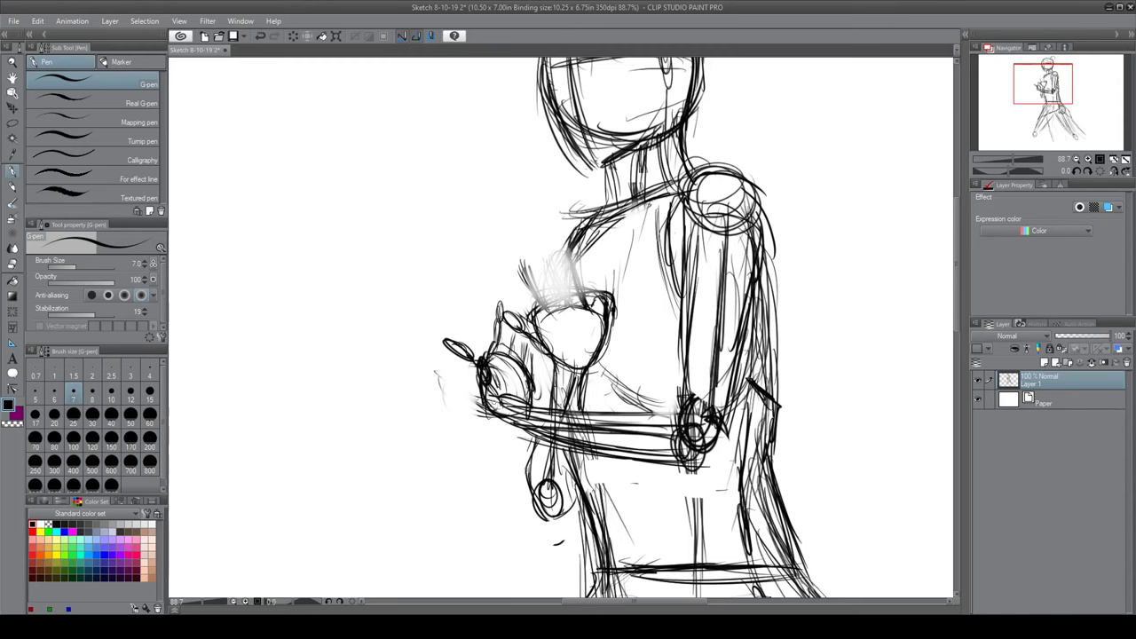
left_click_drag(560, 331, 538, 404)
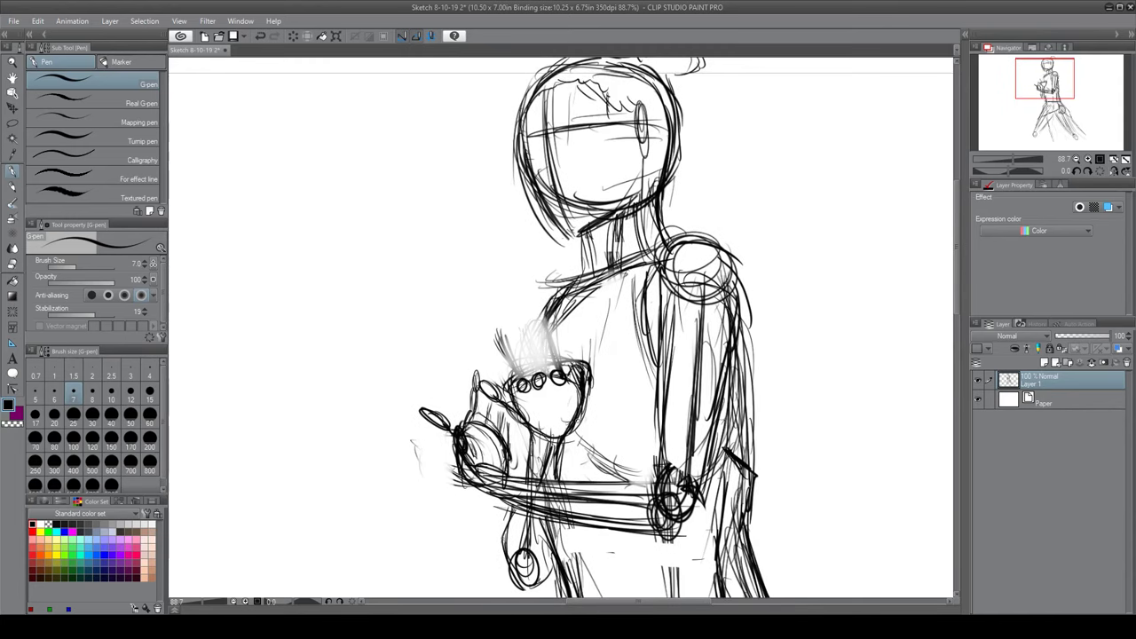
Clean up the raised palm's edge and build three segmented fingers with joint circles above the knuckles
left_click_drag(586, 399, 604, 297)
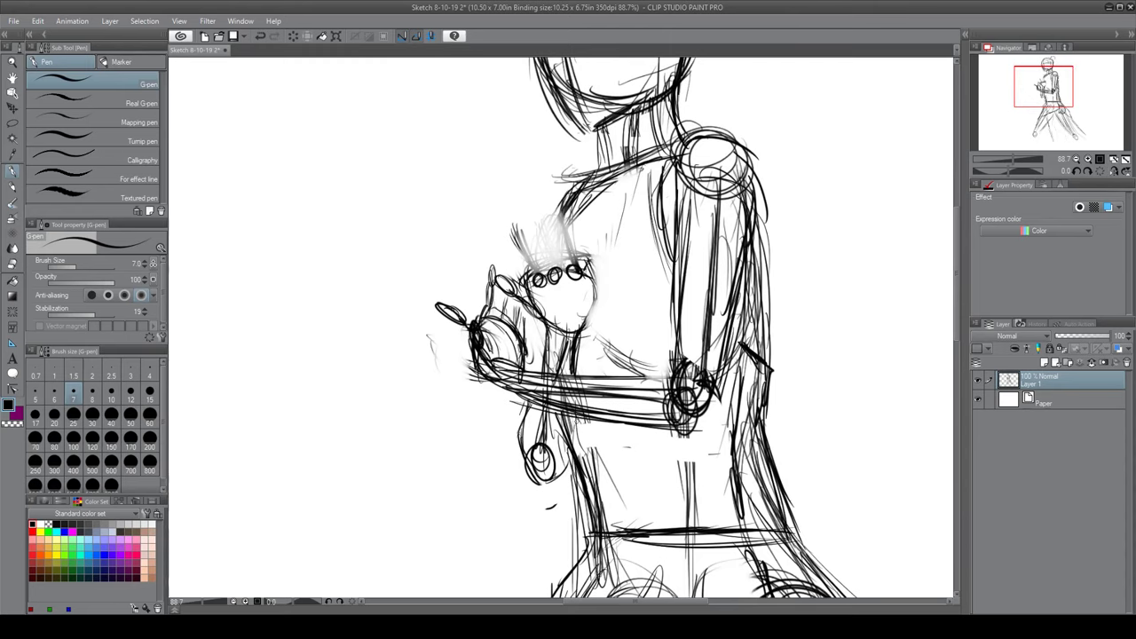
mouse_move(574, 258)
left_mouse_down()
mouse_move(586, 381)
mouse_move(558, 367)
left_mouse_up()
left_click_drag(577, 362, 575, 364)
mouse_move(543, 376)
left_mouse_down()
mouse_move(554, 332)
mouse_move(559, 353)
left_mouse_up()
mouse_move(543, 371)
left_mouse_down()
mouse_move(538, 343)
mouse_move(545, 360)
mouse_move(616, 380)
left_mouse_up()
key("e")
key("p")
scroll(561, 331, "down", 2)
mouse_move(609, 464)
left_mouse_down()
mouse_move(593, 391)
mouse_move(564, 380)
left_mouse_up()
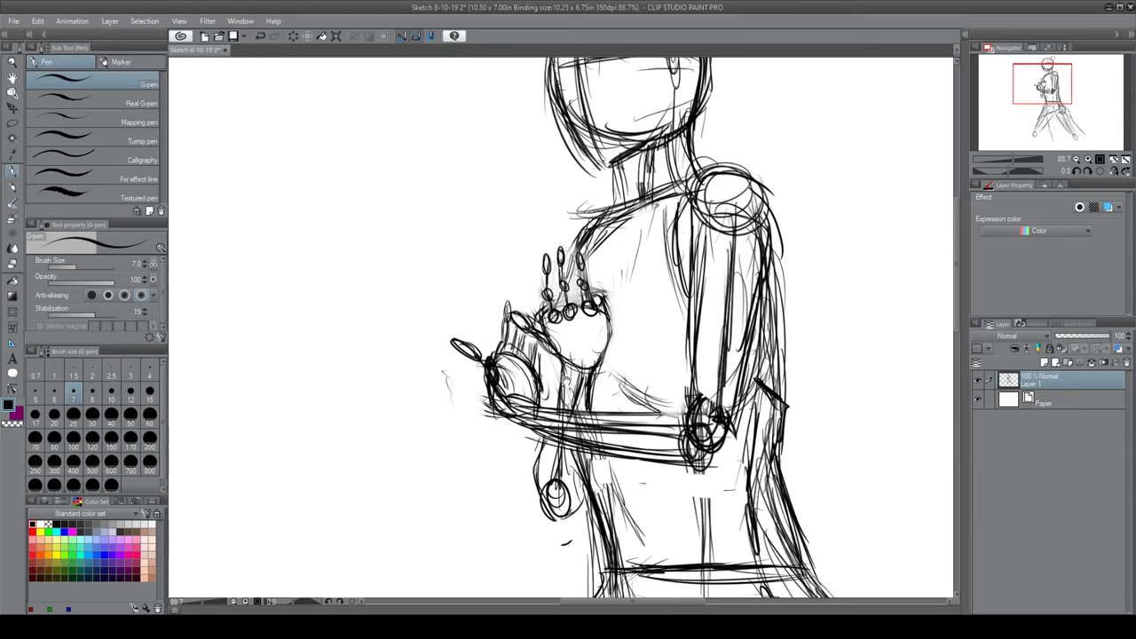
Soften the rough jaw and neck lines and draw a high collar around the neck
mouse_move(612, 151)
left_mouse_down()
mouse_move(564, 351)
mouse_move(612, 373)
mouse_move(522, 408)
mouse_move(484, 240)
left_mouse_up()
key("e")
key("p")
left_click_drag(541, 373, 483, 349)
left_click_drag(504, 353, 596, 334)
mouse_move(512, 383)
left_mouse_down()
mouse_move(584, 364)
mouse_move(581, 488)
left_mouse_up()
Erase stray lines around the collar and chest, and draw a curved seam from the collar toward the armpit
key("e")
left_click_drag(550, 373, 586, 462)
mouse_move(532, 399)
left_mouse_down()
mouse_move(586, 364)
mouse_move(575, 293)
mouse_move(541, 344)
left_mouse_up()
key("p")
mouse_move(526, 287)
left_mouse_down()
mouse_move(550, 353)
mouse_move(510, 273)
left_mouse_up()
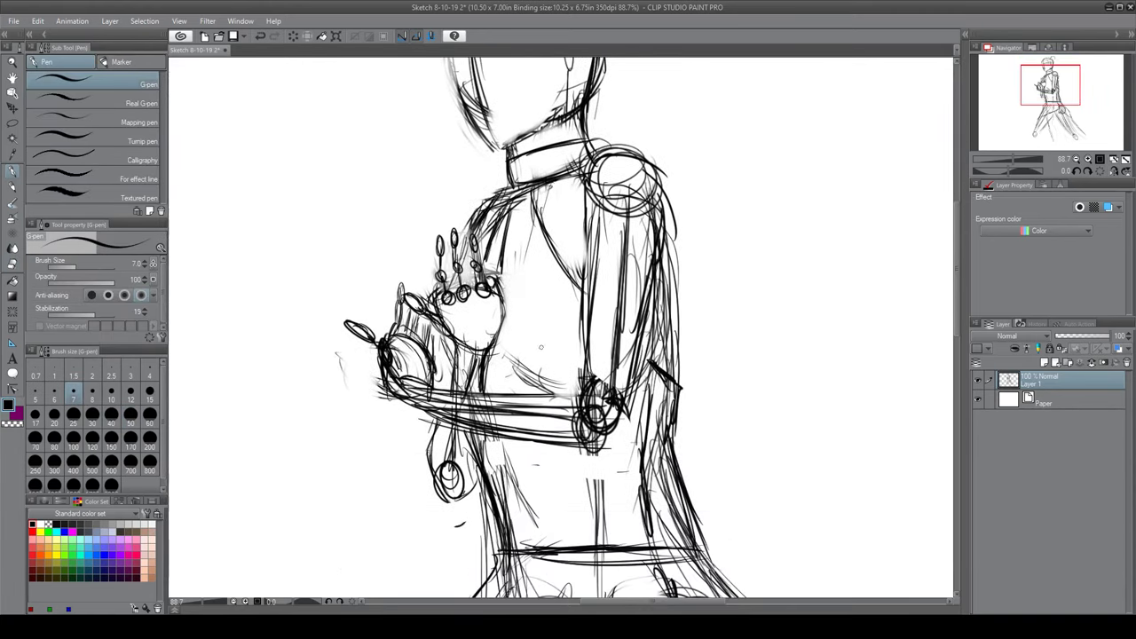
Add light fabric fold strokes across the chest
left_click_drag(497, 364, 538, 383)
left_click_drag(567, 328, 573, 318)
left_click_drag(525, 296, 524, 232)
left_click_drag(533, 355, 493, 257)
Erase the torso's center line and the rough strokes along the sides of the abdomen
key("e")
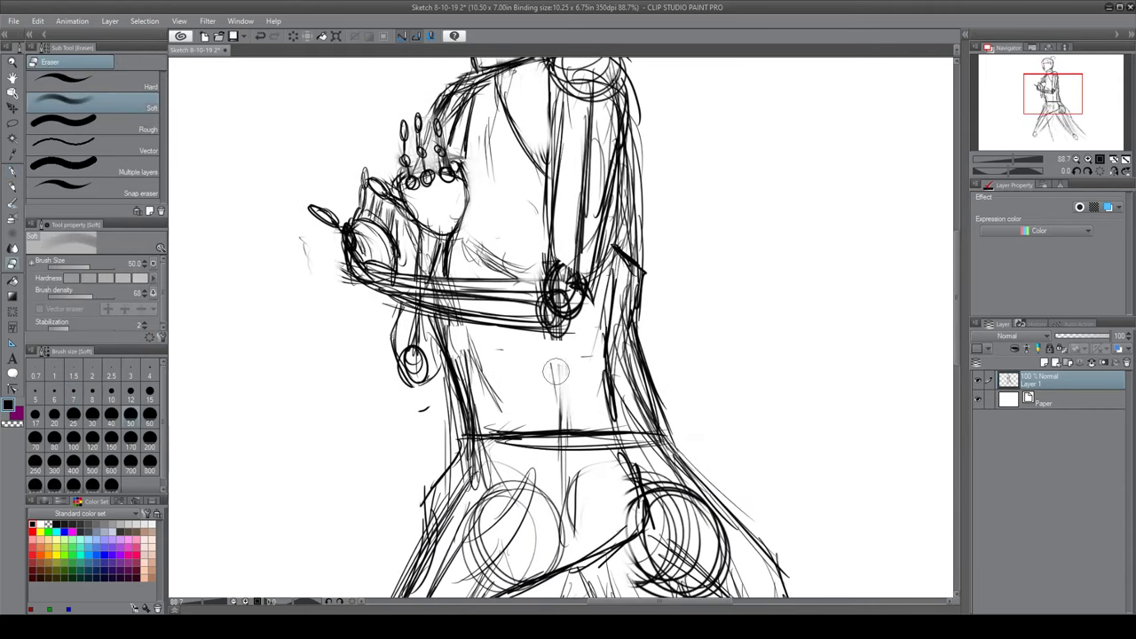
left_click_drag(568, 363, 559, 438)
left_click_drag(497, 408, 470, 321)
left_click_drag(622, 275, 639, 417)
Draw diagonal fabric folds across the abdomen and along the back of the waist
key("p")
mouse_move(577, 354)
left_mouse_down()
mouse_move(586, 313)
mouse_move(577, 363)
left_mouse_up()
left_click_drag(577, 324, 604, 355)
left_click_drag(497, 320, 515, 360)
left_click_drag(519, 350, 559, 377)
scroll(568, 328, "up", 3)
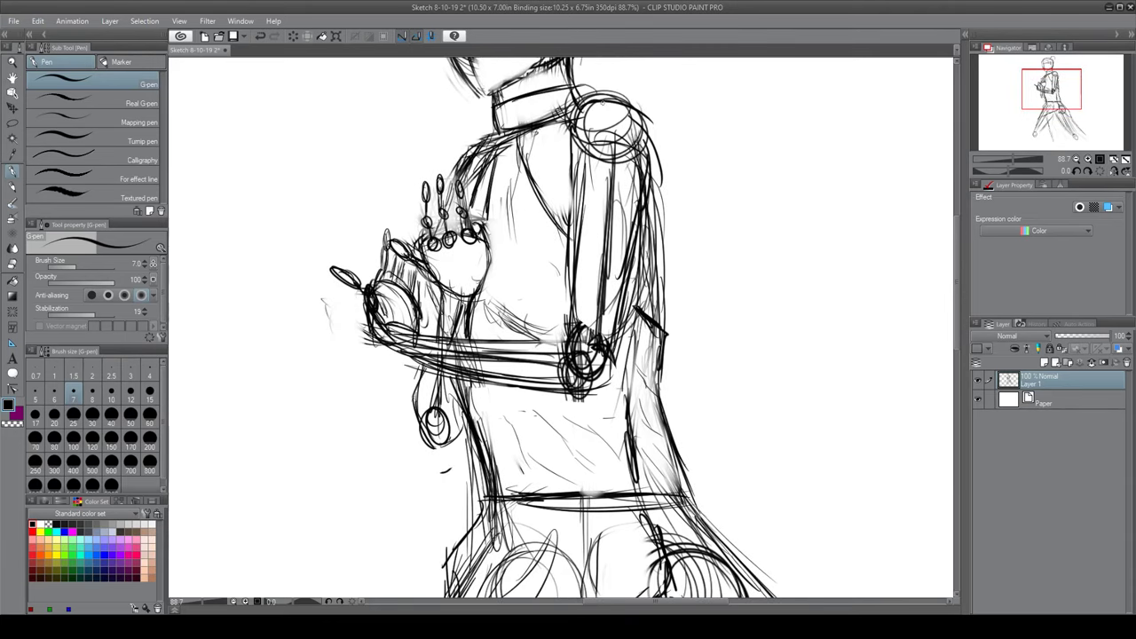
Add fold lines along the near upper sleeve
left_click_drag(603, 99, 575, 323)
left_click_drag(575, 258, 576, 351)
left_click_drag(639, 177, 626, 321)
Erase the upper shoulder circle and the rough back lines, and redraw a cleaner shoulder and back outline
key("e")
scroll(692, 118, "up", 3)
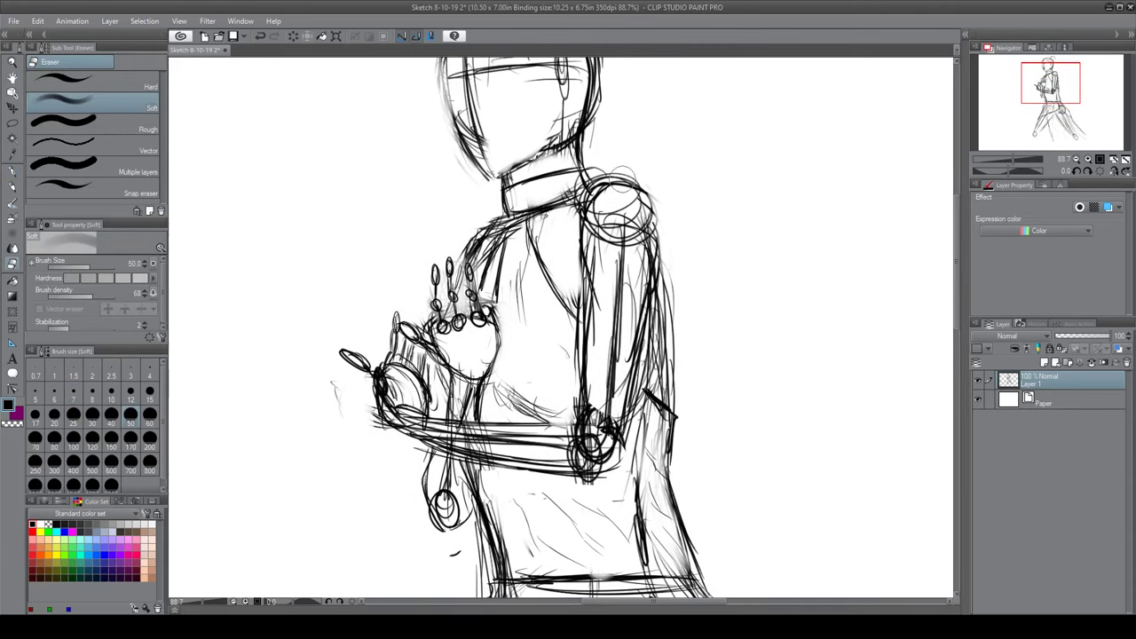
mouse_move(639, 177)
left_mouse_down()
mouse_move(577, 191)
mouse_move(661, 391)
mouse_move(661, 257)
mouse_move(670, 289)
left_mouse_up()
key("p")
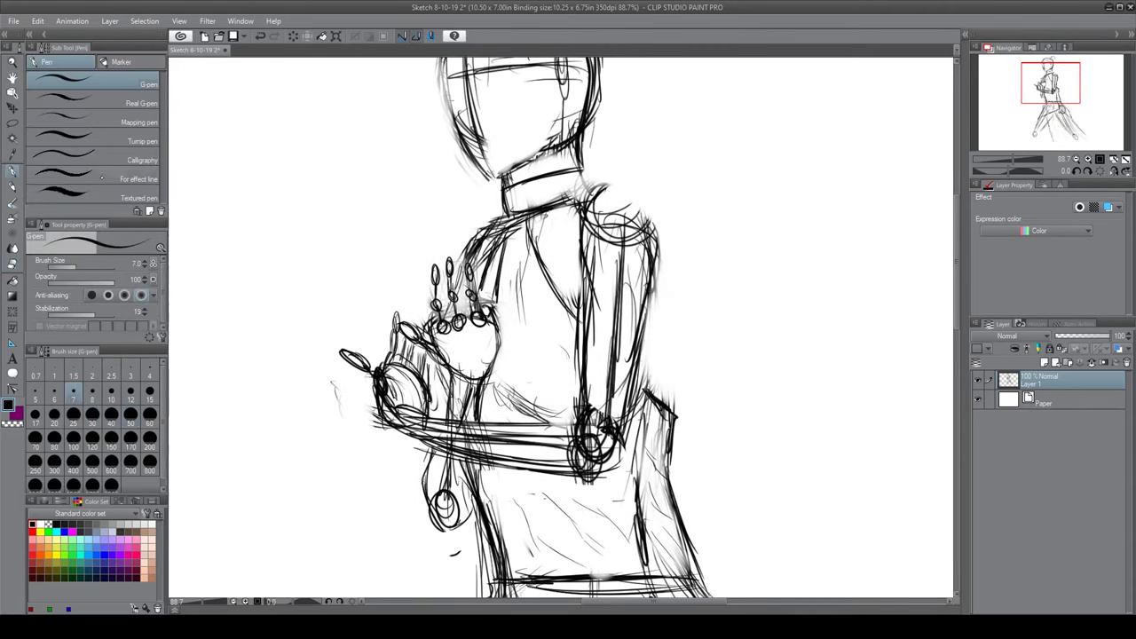
left_click_drag(567, 328, 515, 270)
mouse_move(532, 133)
left_mouse_down()
mouse_move(604, 146)
mouse_move(628, 355)
left_mouse_up()
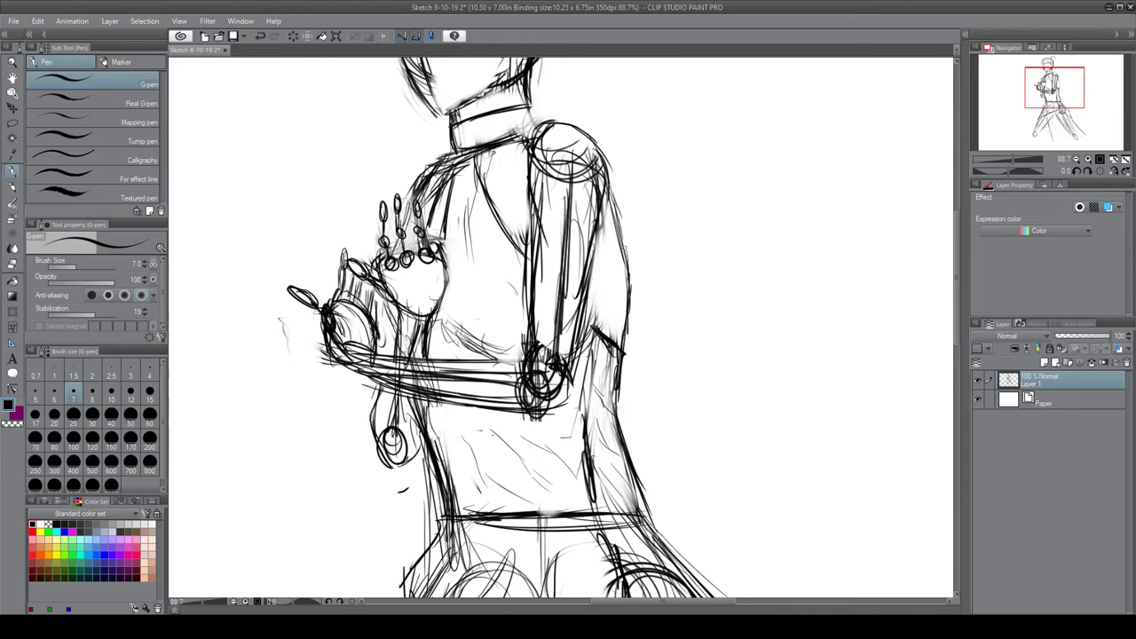
mouse_move(551, 190)
left_mouse_down()
mouse_move(672, 237)
mouse_move(651, 386)
left_mouse_up()
Erase the old ear and excess facial guidelines, and redraw the rear jawline
key("e")
mouse_move(501, 292)
left_mouse_down()
mouse_move(516, 231)
mouse_move(612, 195)
mouse_move(593, 246)
mouse_move(599, 293)
left_mouse_up()
key("p")
left_click_drag(602, 244, 582, 287)
left_click_drag(601, 194, 595, 220)
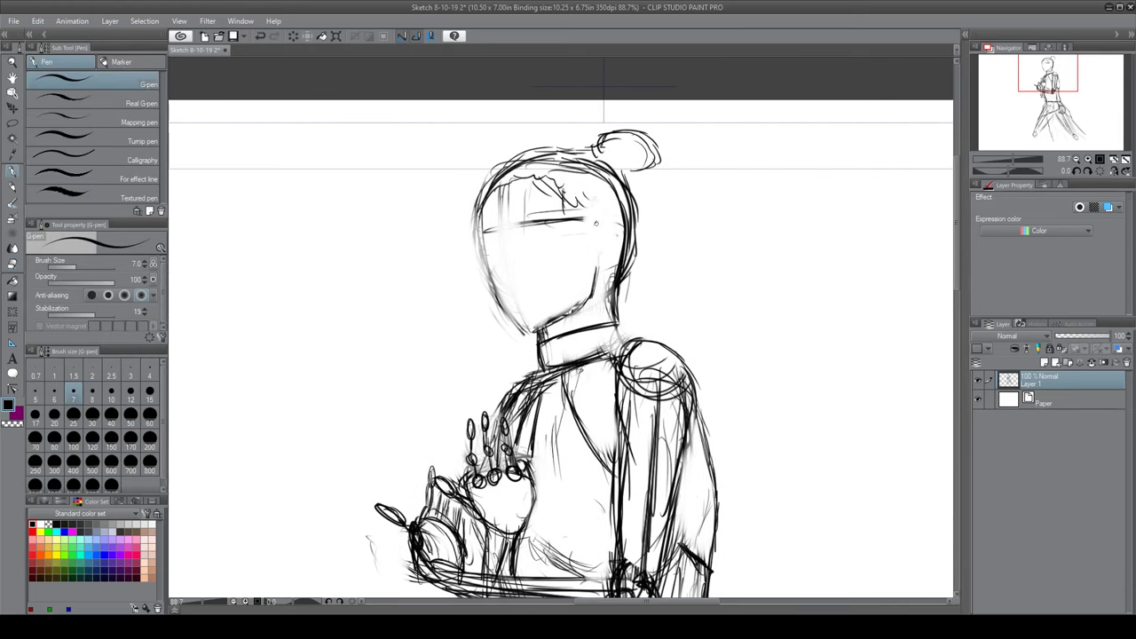
Draw the ear, define the hair bun, and add the nose and mouth
mouse_move(613, 142)
left_mouse_down()
mouse_move(655, 164)
mouse_move(594, 182)
left_mouse_up()
mouse_move(595, 182)
left_mouse_down()
mouse_move(633, 173)
mouse_move(625, 232)
mouse_move(673, 256)
left_mouse_up()
left_click_drag(545, 238, 600, 211)
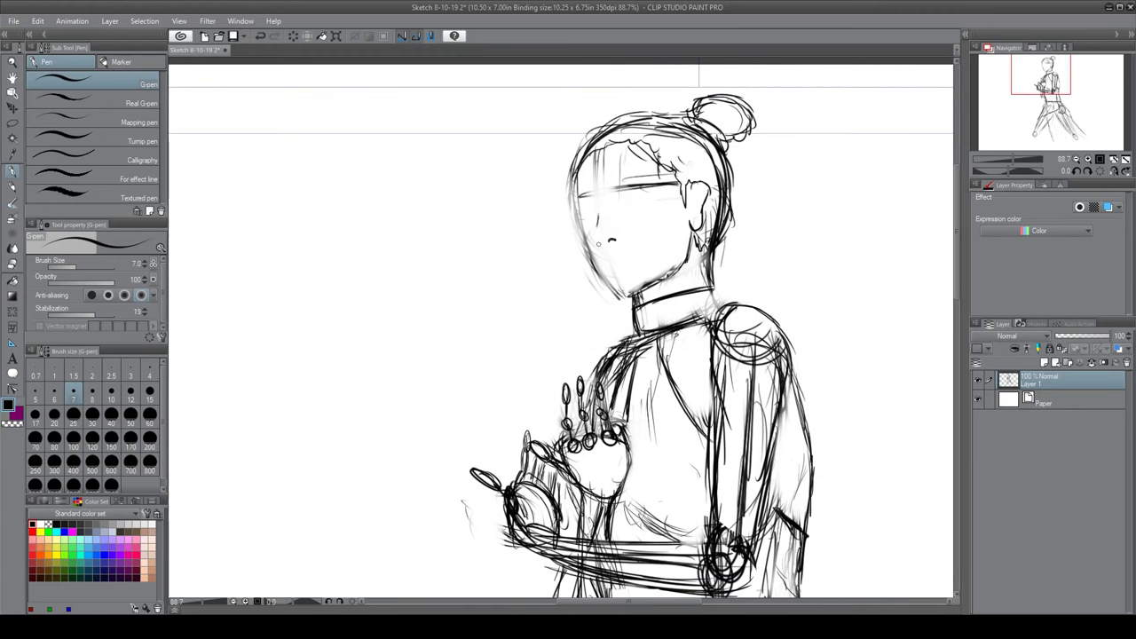
left_click_drag(604, 337, 596, 328)
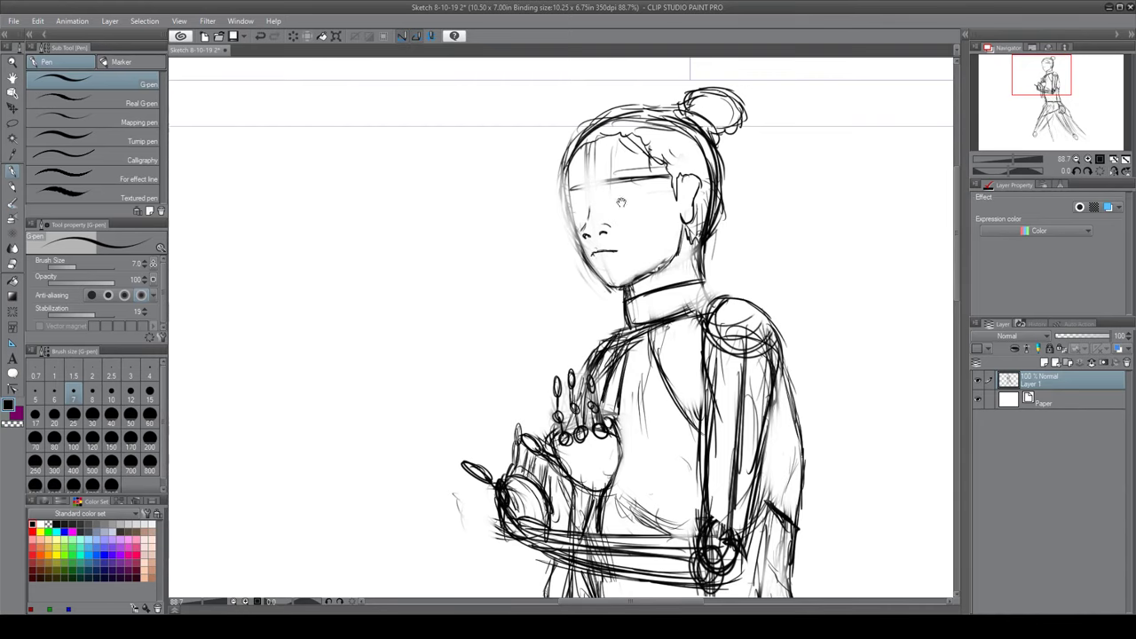
mouse_move(621, 203)
left_mouse_down()
mouse_move(615, 249)
mouse_move(635, 220)
mouse_move(568, 232)
mouse_move(576, 239)
mouse_move(576, 182)
mouse_move(546, 185)
mouse_move(614, 211)
left_mouse_up()
Clear the remaining eye guideline and draw both eyebrows, the nose bridge, and the near eye
key("e")
key("p")
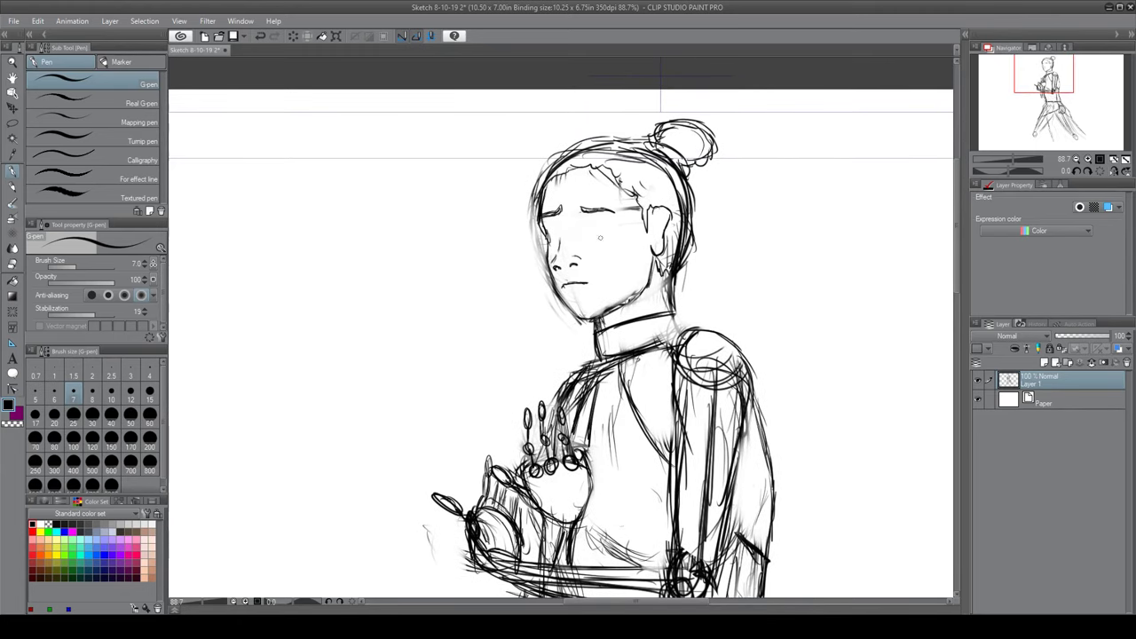
key("e")
key("p")
mouse_move(612, 209)
left_mouse_down()
mouse_move(544, 213)
mouse_move(573, 218)
left_mouse_up()
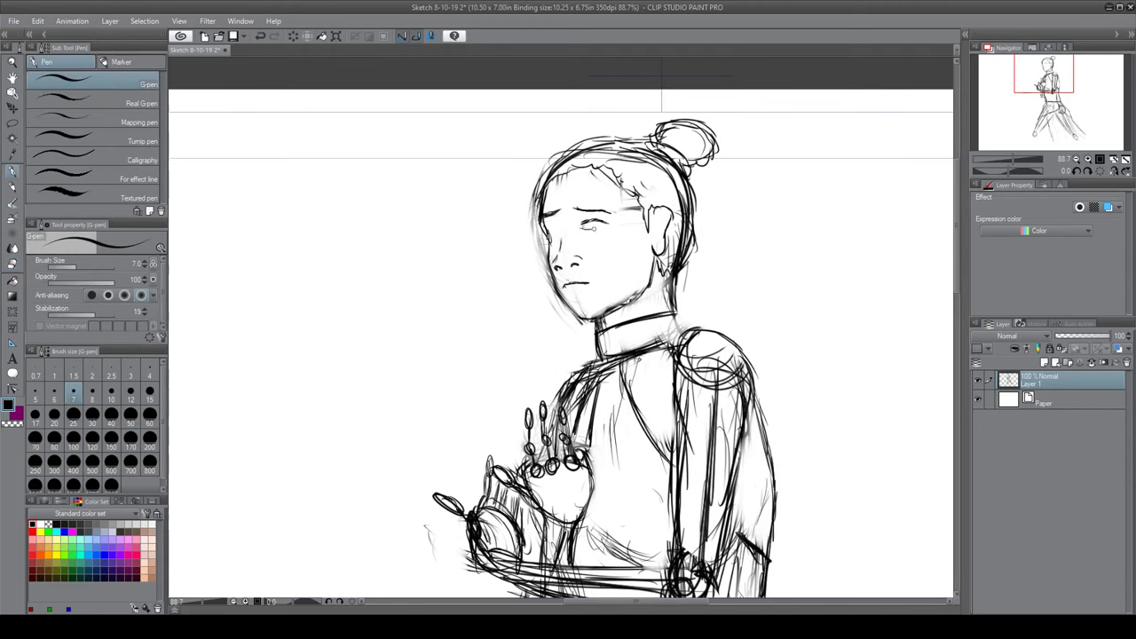
Draw the far eye and refine the hairline across the forehead
mouse_move(567, 355)
left_mouse_down()
mouse_move(555, 325)
mouse_move(537, 390)
mouse_move(547, 328)
left_mouse_up()
key("e")
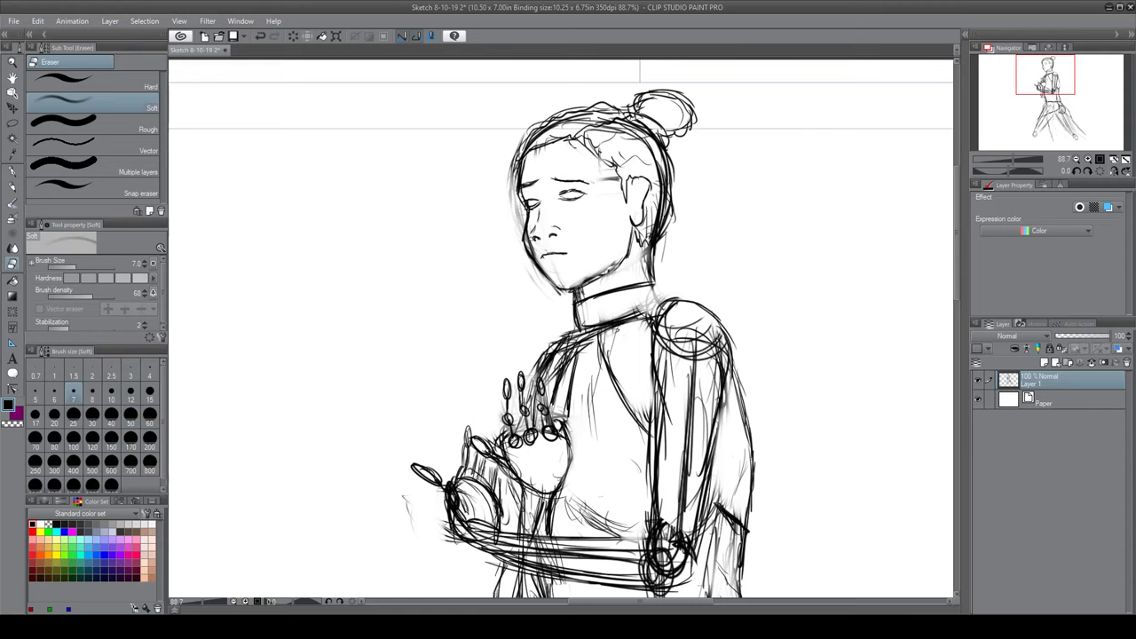
key("p")
mouse_move(568, 354)
left_mouse_down()
mouse_move(529, 381)
mouse_move(553, 330)
left_mouse_up()
Erase the rear leg and most of its hip circle with a soft eraser at size 150
scroll(577, 177, "down", 3)
scroll(639, 533, "up", 2)
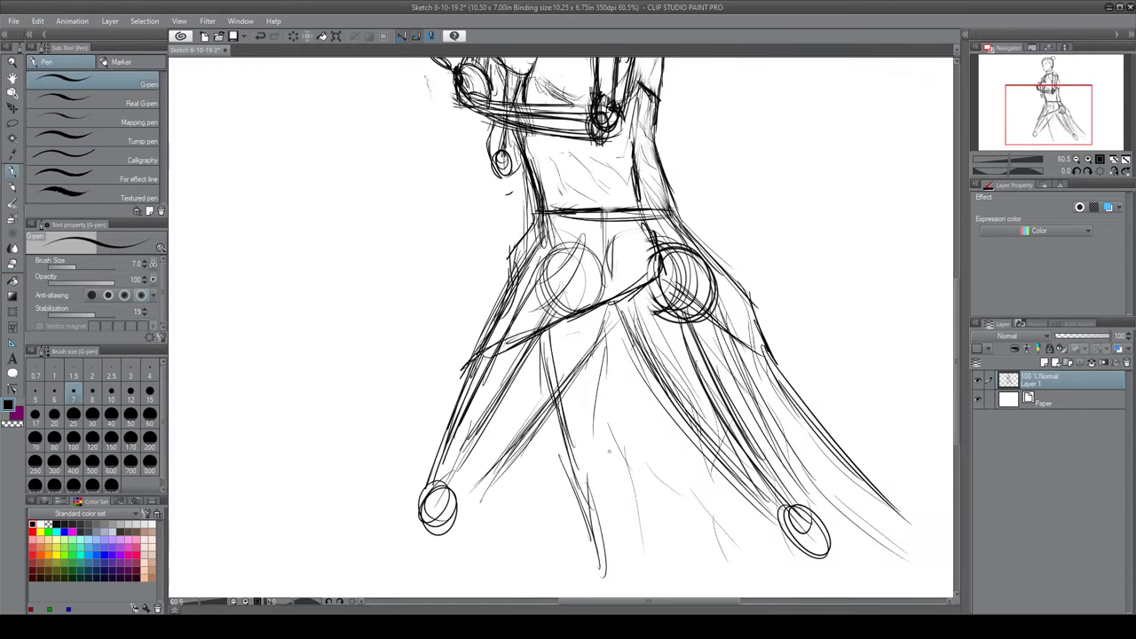
key("e")
left_click(111, 437)
mouse_move(638, 302)
left_mouse_down()
mouse_move(710, 426)
mouse_move(803, 532)
mouse_move(647, 311)
mouse_move(709, 258)
left_mouse_up()
left_click_drag(568, 355, 488, 405)
key("p")
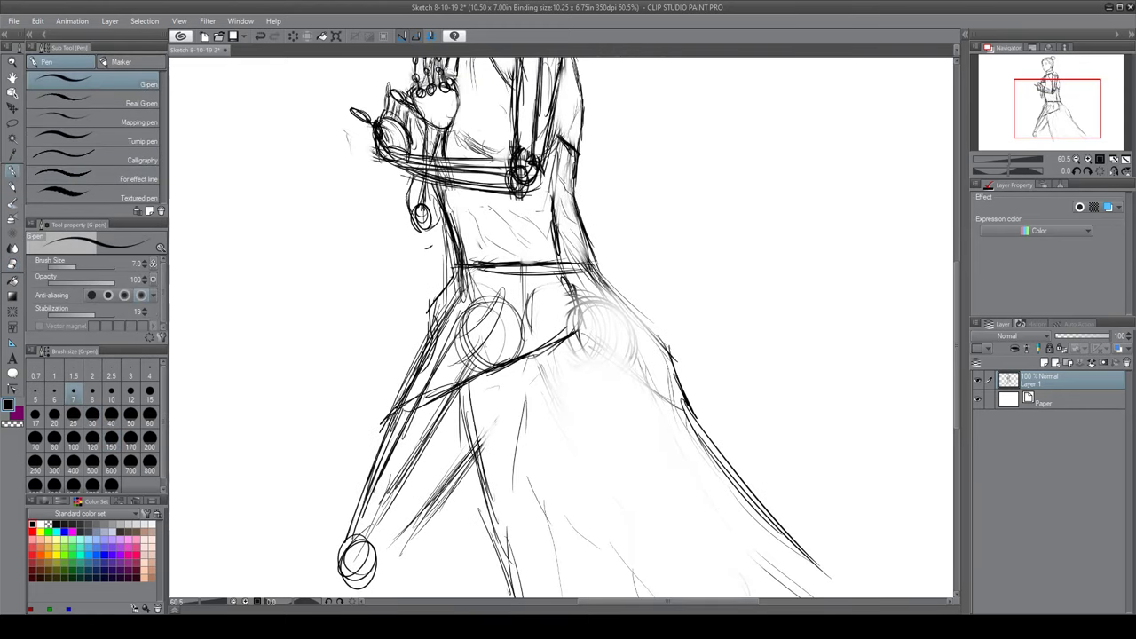
Sketch the ruffled rear edge of the overskirt and loose folds down the trailing skirt
mouse_move(559, 262)
left_mouse_down()
mouse_move(639, 337)
mouse_move(678, 415)
left_mouse_up()
left_click_drag(609, 310, 675, 372)
mouse_move(586, 289)
left_mouse_down()
mouse_move(652, 377)
mouse_move(590, 283)
left_mouse_up()
key("space")
left_click_drag(537, 315, 559, 417)
left_click_drag(612, 404, 635, 506)
left_click_drag(573, 323, 655, 385)
left_click_drag(542, 270, 621, 328)
Sketch the underside of the front thigh and the short shin and calf lines below the knee
key("space")
mouse_move(533, 355)
left_mouse_down()
mouse_move(640, 330)
mouse_move(654, 299)
left_mouse_up()
left_click_drag(559, 334, 484, 405)
left_click_drag(506, 375, 424, 457)
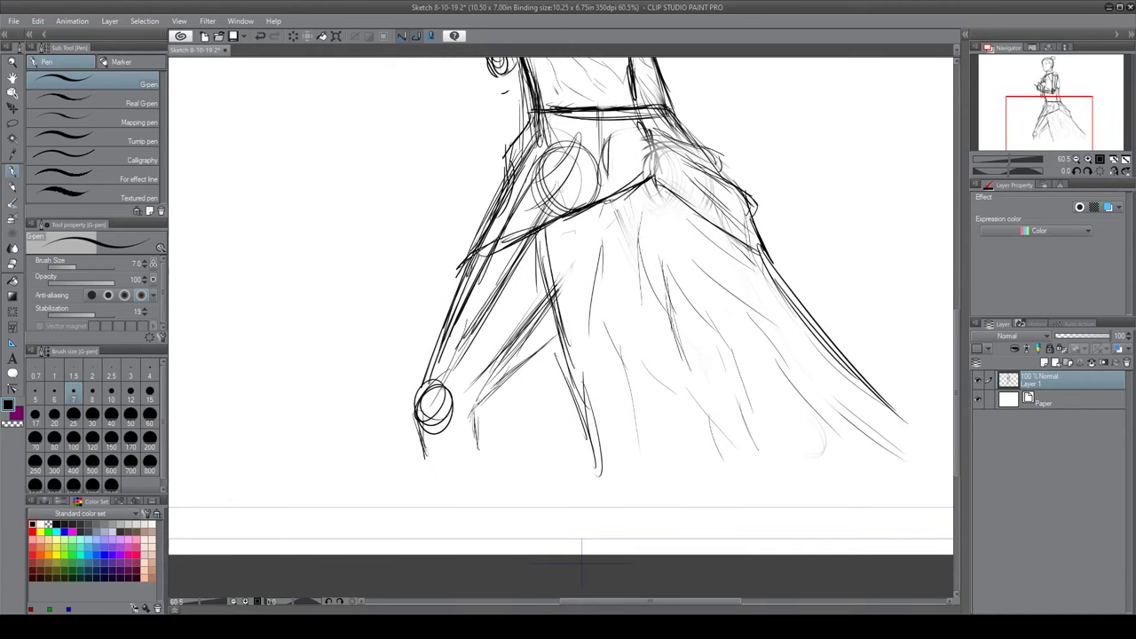
left_click_drag(495, 252, 424, 393)
left_click_drag(492, 406, 477, 441)
key("space")
left_click_drag(576, 107, 552, 541)
key("ctrl+0")
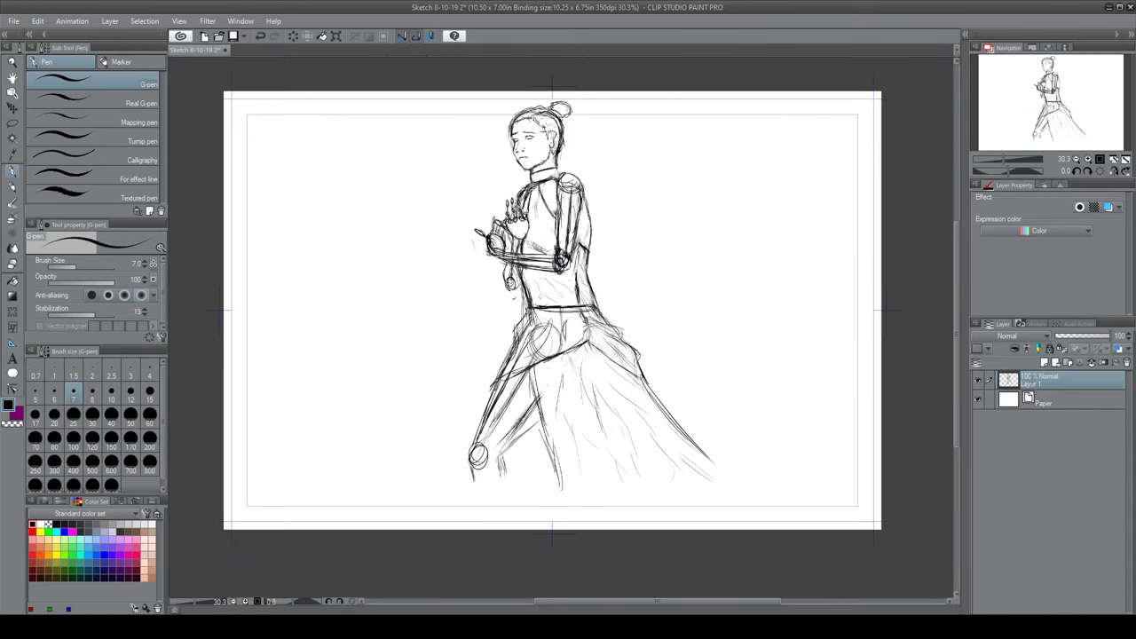
Sketch loose strands of hair falling in front of the forehead
key("ctrl+minus")
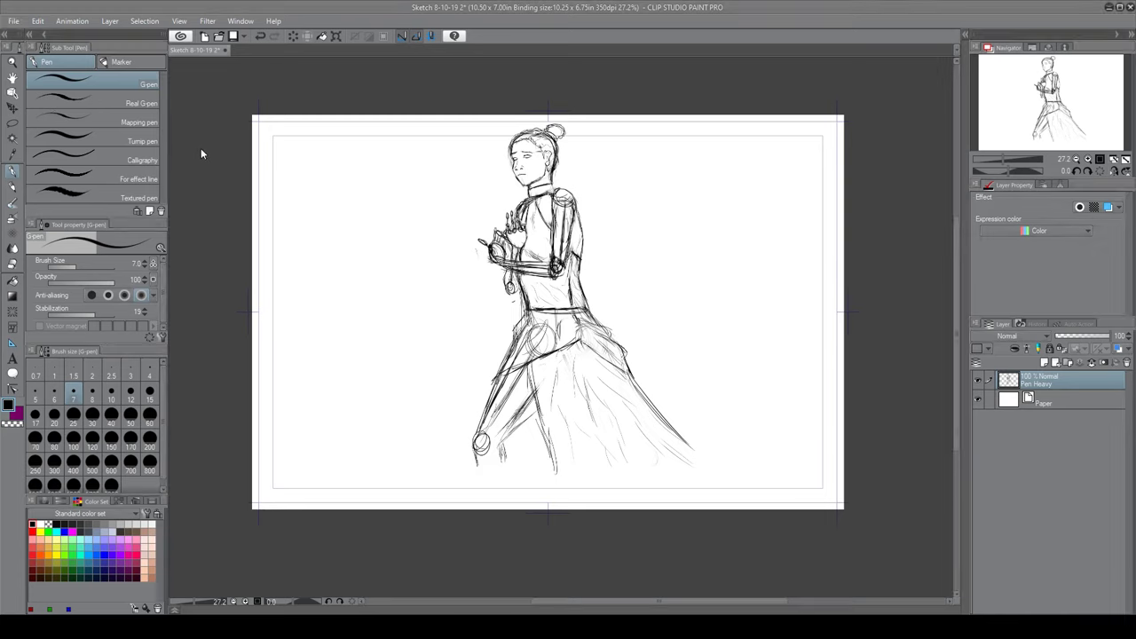
scroll(558, 397, "up", 5)
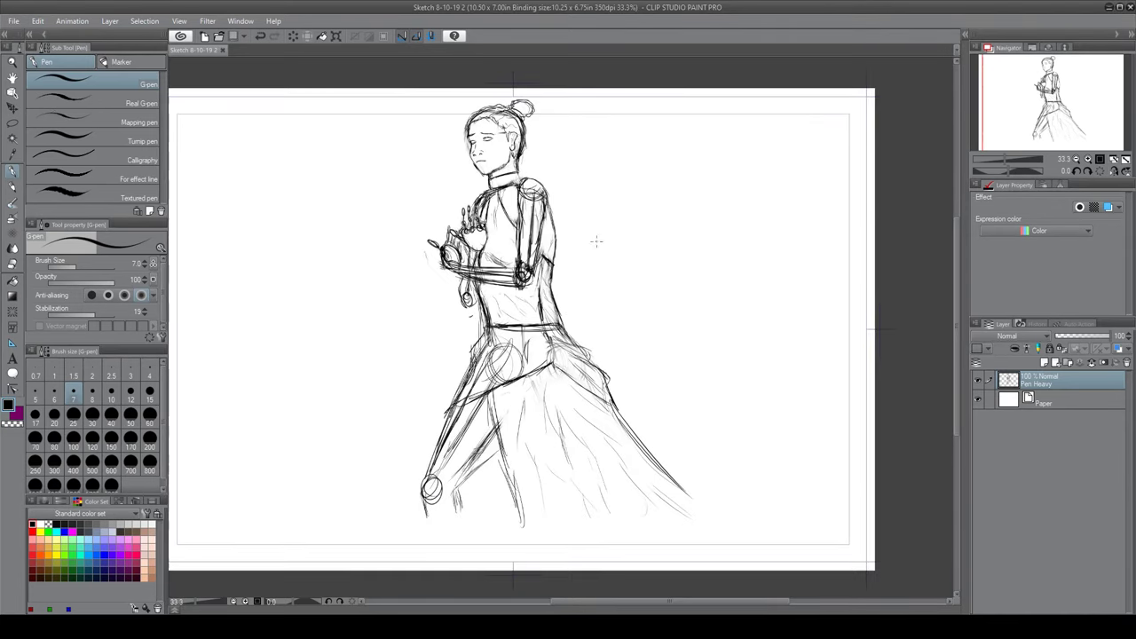
mouse_move(457, 211)
left_mouse_down()
mouse_move(487, 261)
mouse_move(511, 357)
left_mouse_up()
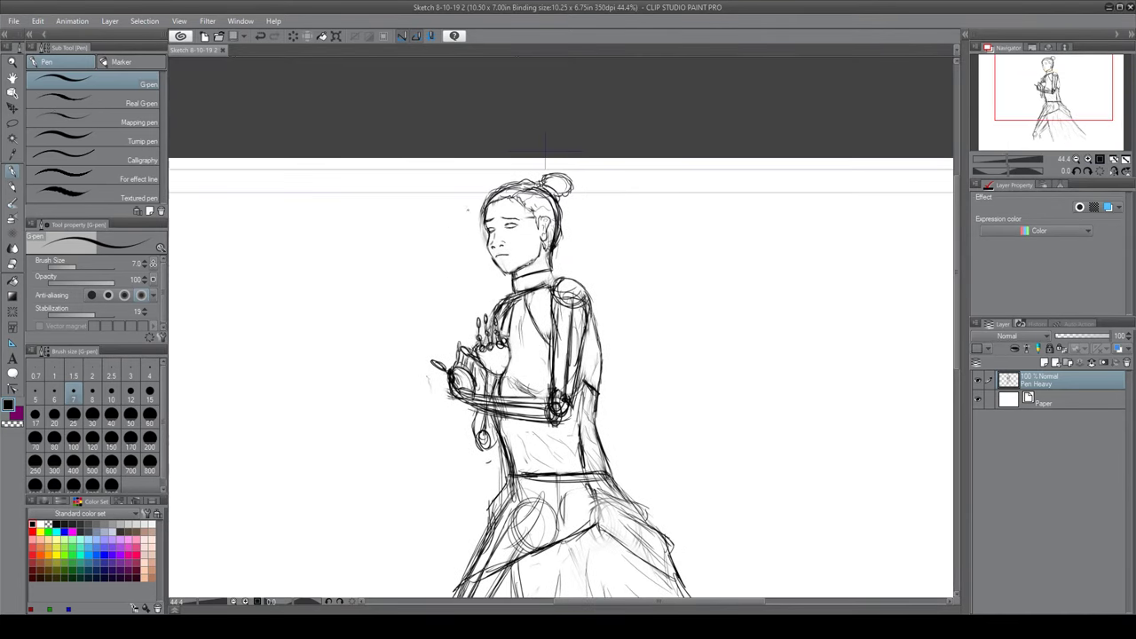
left_click_drag(479, 206, 471, 236)
scroll(513, 124, "down", 2)
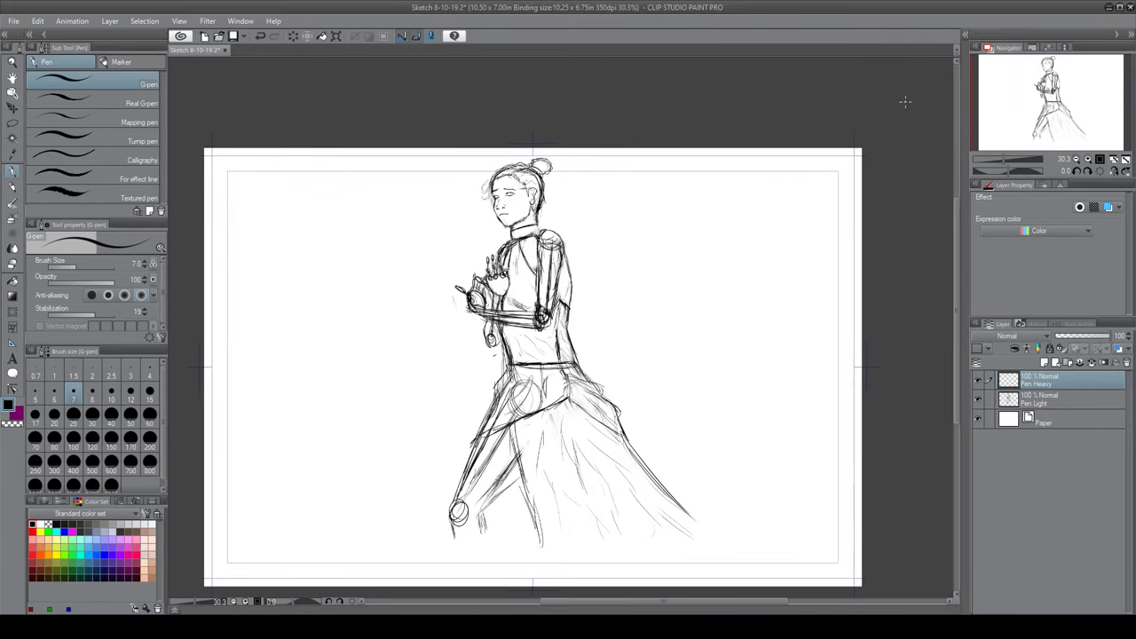
Lower the Pen Light layer's opacity to 37% and make Pen Heavy the active layer
left_click_drag(1107, 336, 1076, 340)
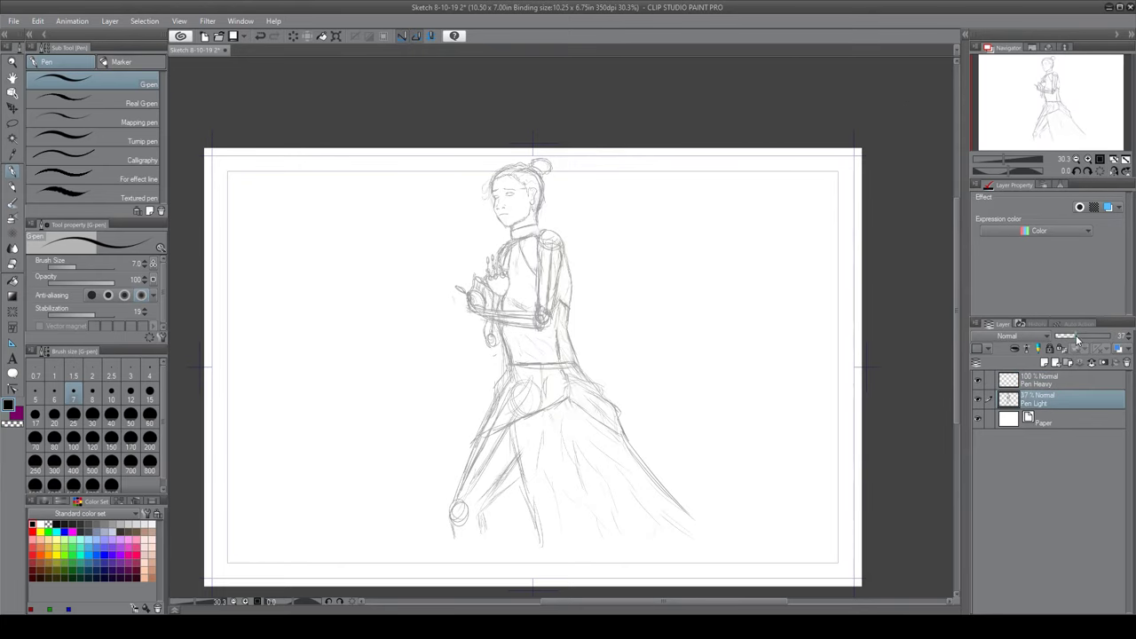
left_click(1038, 380)
Ink the head over the faded sketch: face contour, ear, hairline, top of the hair and bun
scroll(492, 190, "up", 4)
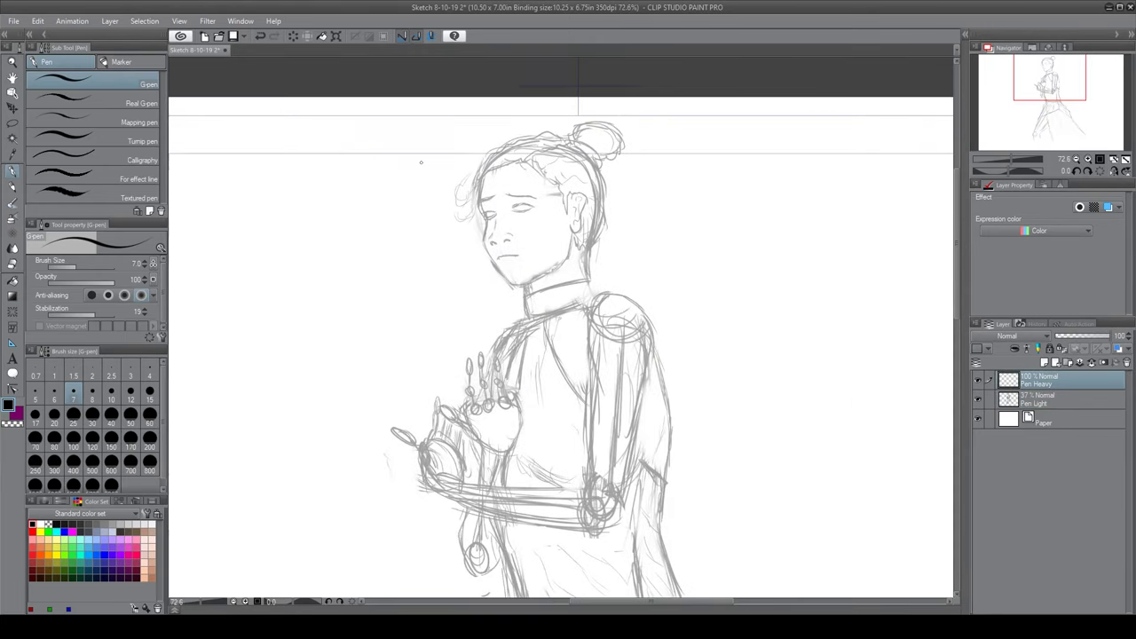
mouse_move(480, 223)
left_mouse_down()
mouse_move(449, 277)
mouse_move(497, 339)
mouse_move(538, 312)
mouse_move(516, 330)
left_mouse_up()
left_click_drag(522, 264, 532, 277)
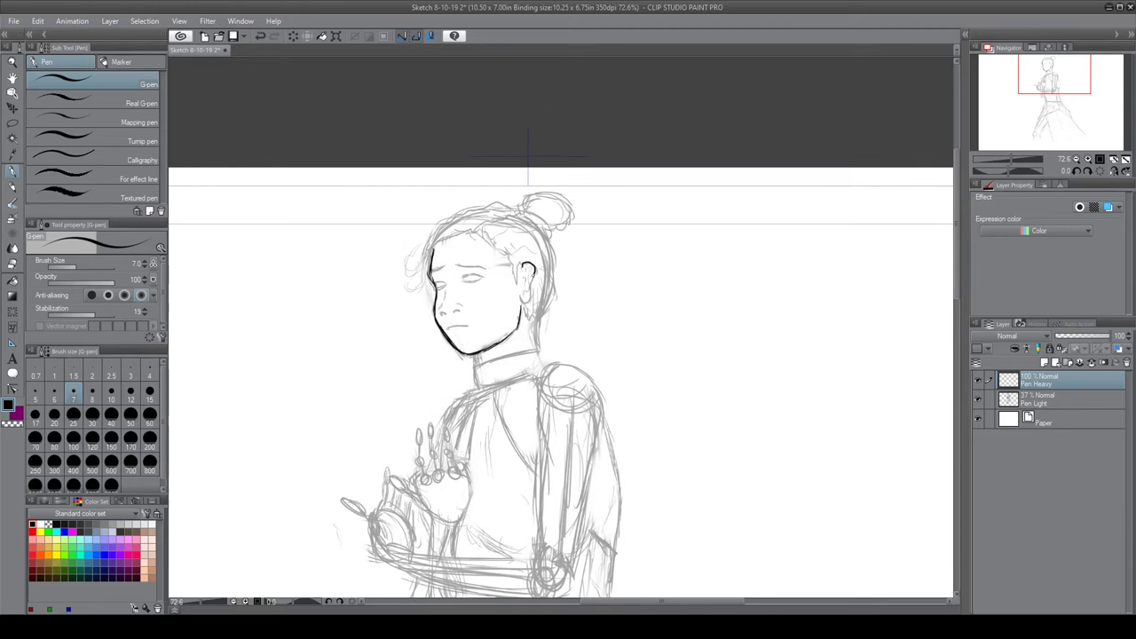
left_click_drag(507, 234, 544, 269)
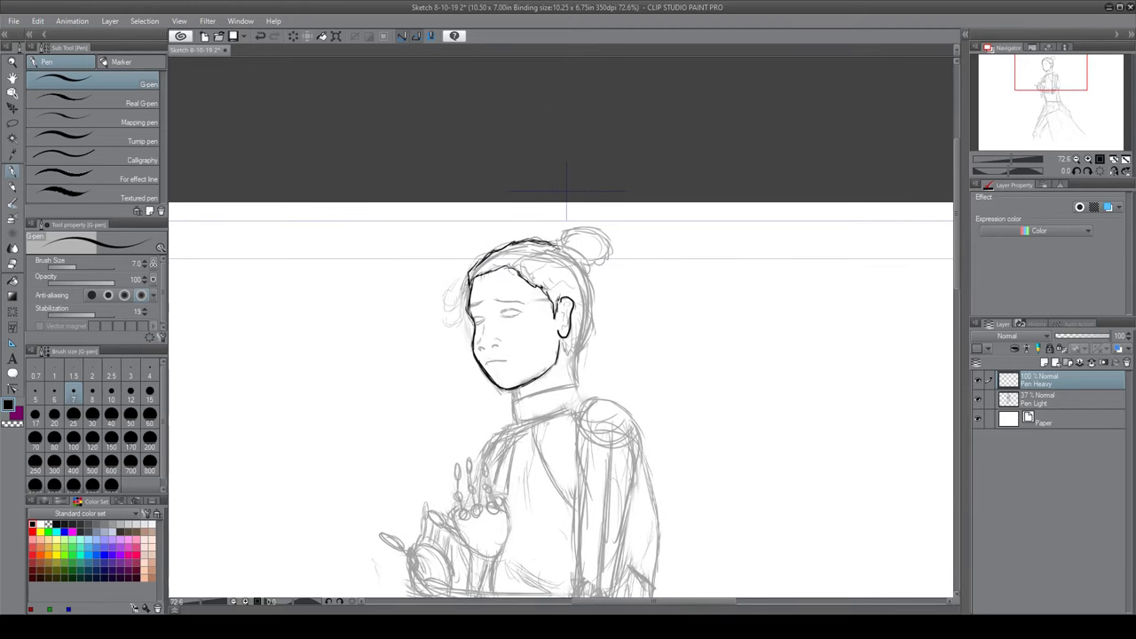
left_click_drag(567, 189, 507, 216)
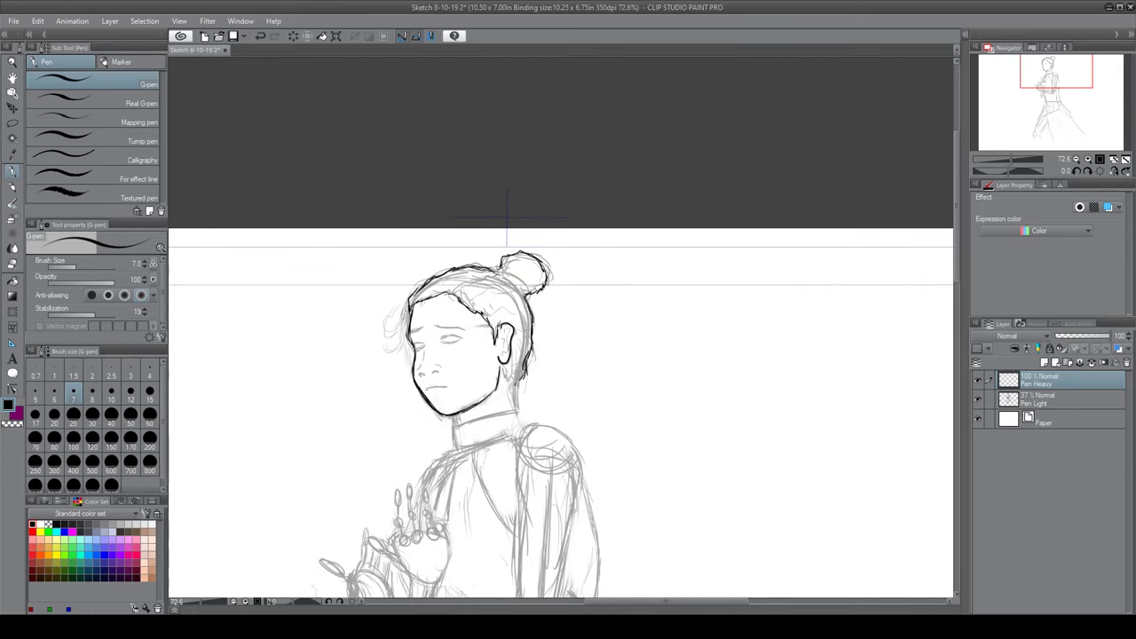
Ink the neck, the high collar and the curved armhole seam on the chest
mouse_move(497, 372)
left_mouse_down()
mouse_move(497, 348)
mouse_move(516, 385)
mouse_move(539, 307)
left_mouse_up()
mouse_move(474, 325)
left_mouse_down()
mouse_move(543, 311)
mouse_move(476, 346)
mouse_move(524, 389)
left_mouse_up()
left_click_drag(533, 399, 550, 341)
Ink the near arm's outline from the rounded shoulder around the elbow and along the forearm
left_click_drag(553, 236, 550, 394)
mouse_move(564, 234)
left_mouse_down()
mouse_move(590, 236)
mouse_move(596, 378)
mouse_move(581, 436)
left_mouse_up()
mouse_move(526, 433)
left_mouse_down()
mouse_move(558, 336)
mouse_move(431, 359)
left_mouse_up()
mouse_move(532, 399)
left_mouse_down()
mouse_move(435, 377)
mouse_move(488, 354)
left_mouse_up()
left_click_drag(444, 355, 493, 399)
left_click_drag(394, 345, 525, 348)
left_click_drag(526, 300, 522, 358)
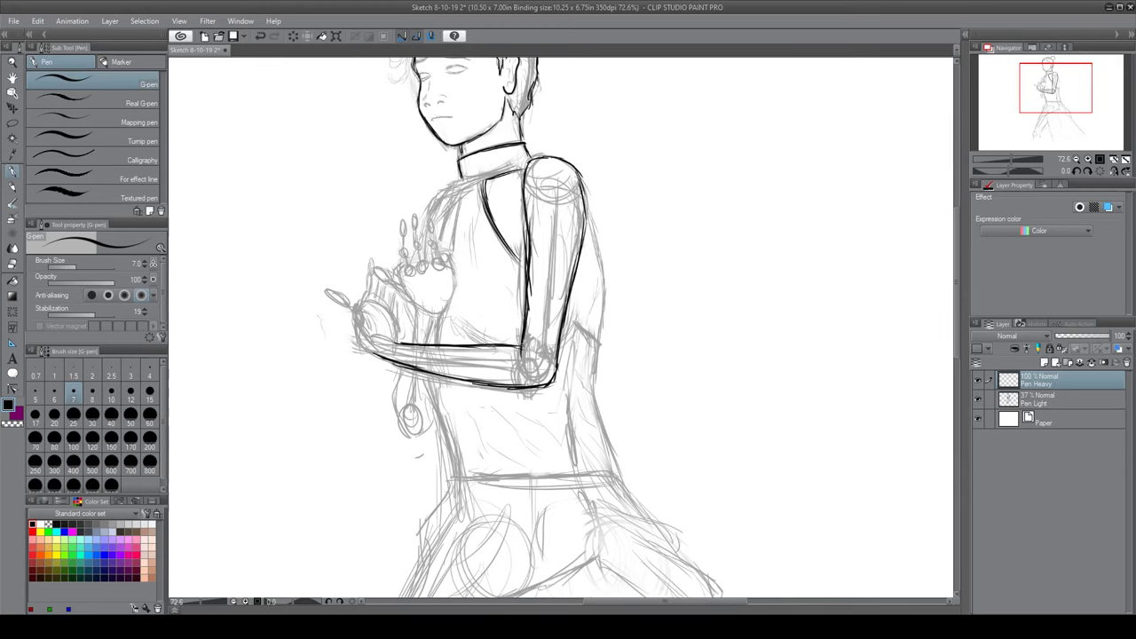
Erase and redraw the inner line of the near upper arm, and ink the far hand's palm and far elbow
key("e")
mouse_move(540, 284)
left_mouse_down()
mouse_move(537, 242)
mouse_move(523, 355)
left_mouse_up()
key("p")
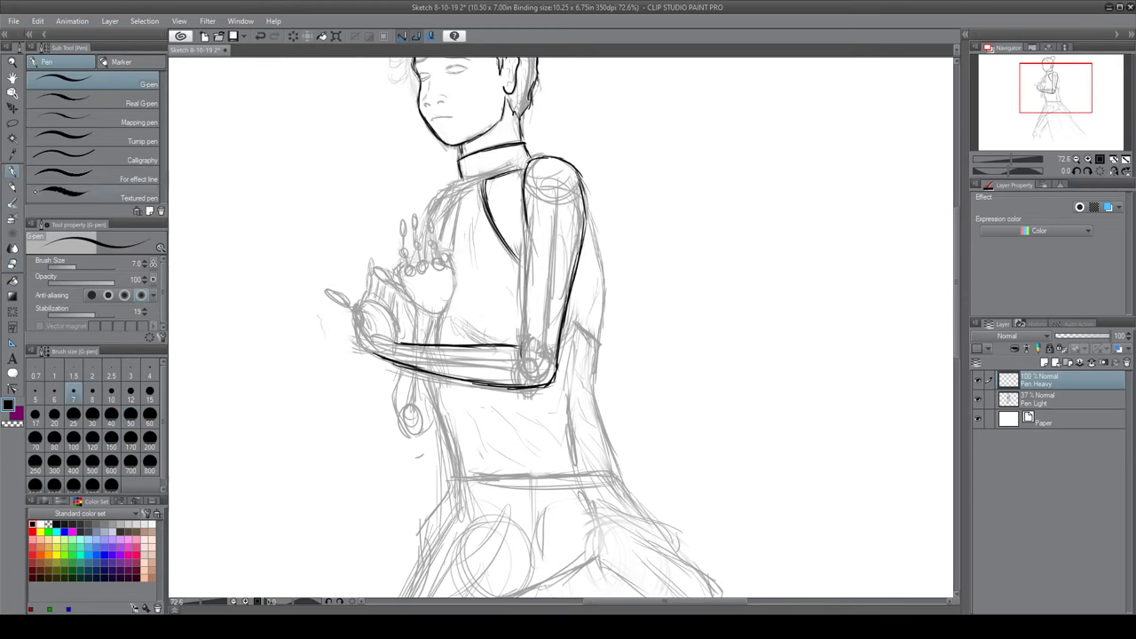
mouse_move(531, 222)
left_mouse_down()
mouse_move(518, 358)
mouse_move(555, 392)
left_mouse_up()
mouse_move(532, 355)
left_mouse_down()
mouse_move(582, 224)
mouse_move(563, 216)
left_mouse_up()
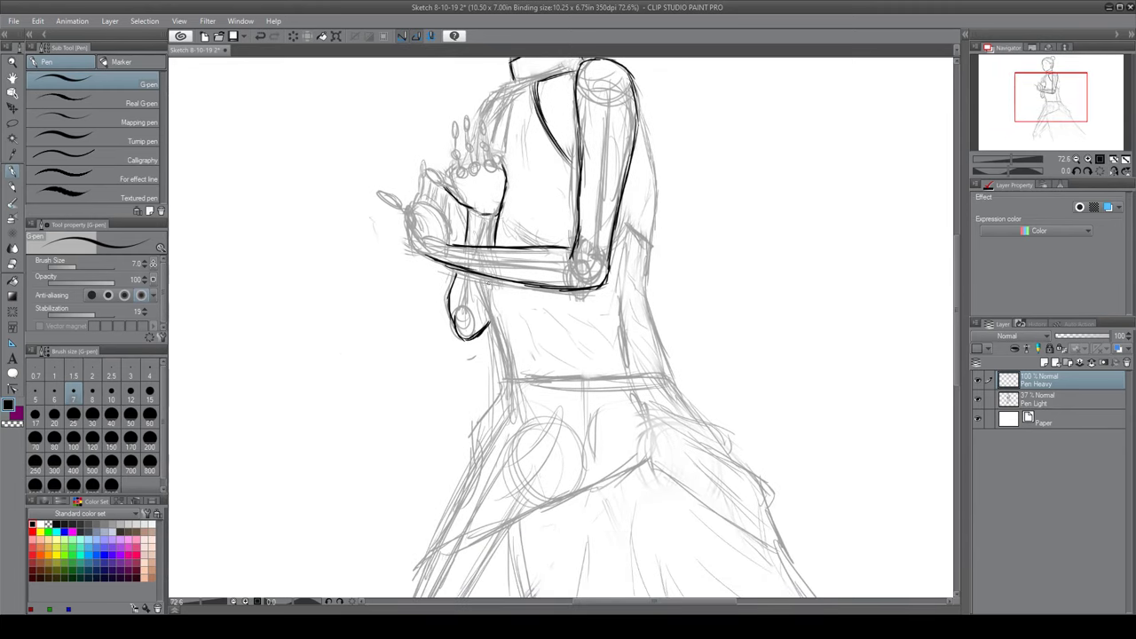
Ink the front and back contours of the torso down to the waist
left_click_drag(490, 277, 504, 351)
left_click_drag(532, 266, 441, 353)
left_click_drag(546, 194, 567, 321)
left_click_drag(565, 280, 570, 371)
left_click_drag(532, 399, 523, 331)
left_click_drag(536, 279, 550, 381)
left_click_drag(533, 399, 523, 323)
Ink the waistline across the bottom of the bodice and tidy it with the eraser
mouse_move(412, 326)
left_mouse_down()
mouse_move(573, 319)
mouse_move(532, 315)
left_mouse_up()
mouse_move(528, 316)
left_mouse_down()
mouse_move(568, 344)
mouse_move(647, 521)
left_mouse_up()
key("e")
key("p")
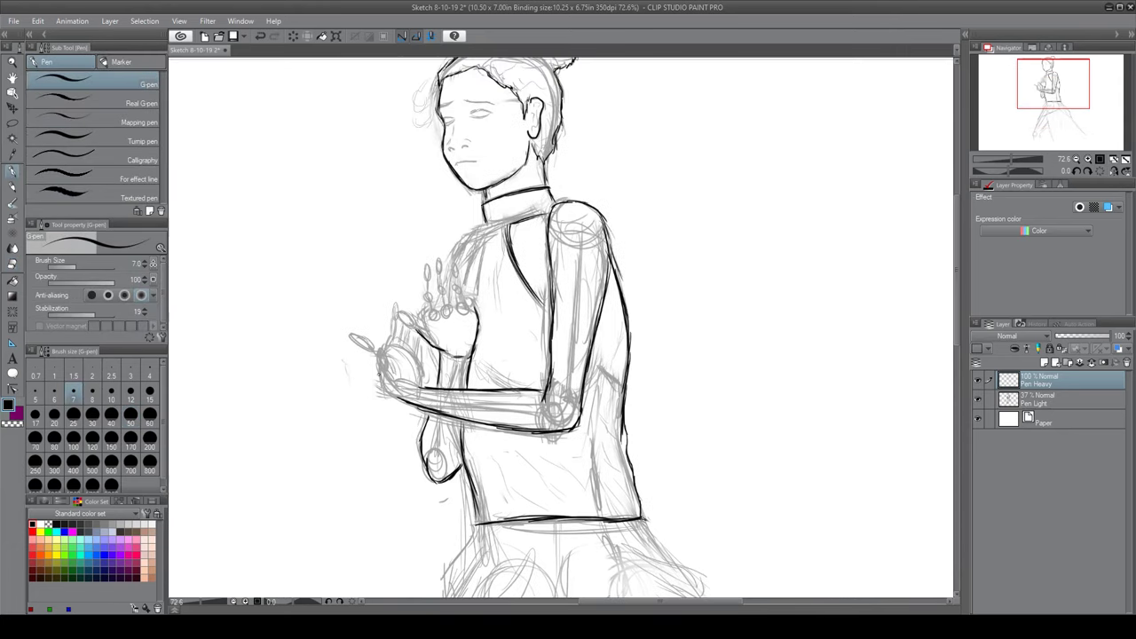
Ink the near hand's thumb, raised finger and wrist
left_click_drag(394, 395, 371, 362)
mouse_move(407, 405)
left_mouse_down()
mouse_move(382, 377)
mouse_move(419, 360)
left_mouse_up()
mouse_move(417, 373)
left_mouse_down()
mouse_move(451, 401)
mouse_move(384, 362)
left_mouse_up()
mouse_move(409, 383)
left_mouse_down()
mouse_move(382, 364)
mouse_move(429, 353)
left_mouse_up()
left_click_drag(433, 360, 428, 332)
left_click_drag(532, 355, 537, 315)
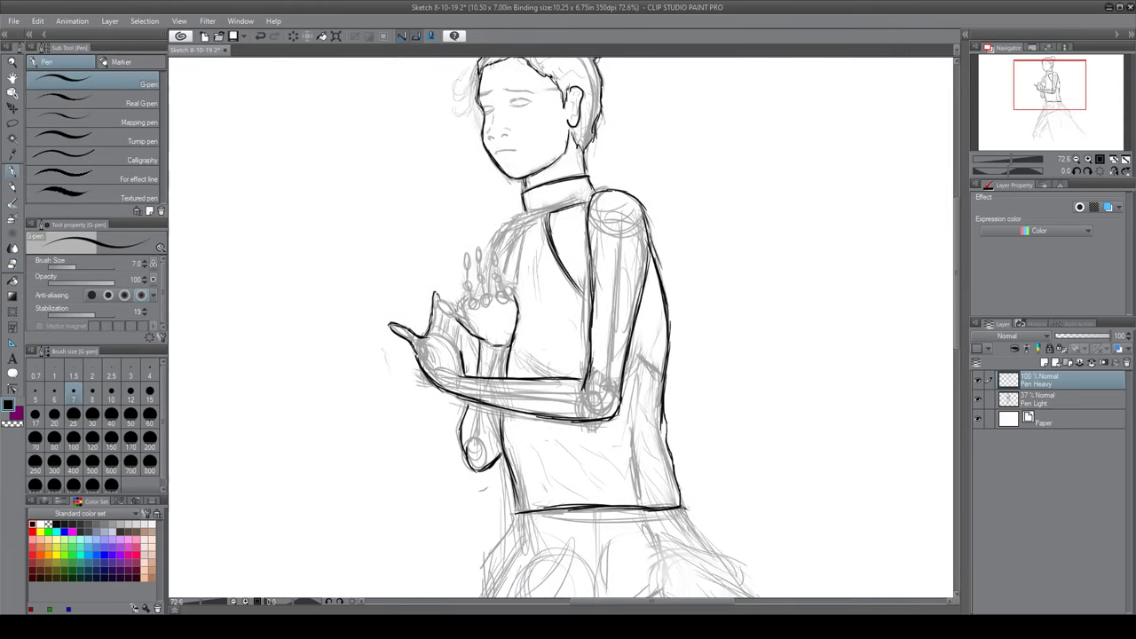
Ink the far hand's upright fingers and its thumb
mouse_move(500, 277)
left_mouse_down()
mouse_move(492, 252)
mouse_move(477, 246)
left_mouse_up()
left_click_drag(532, 355, 556, 389)
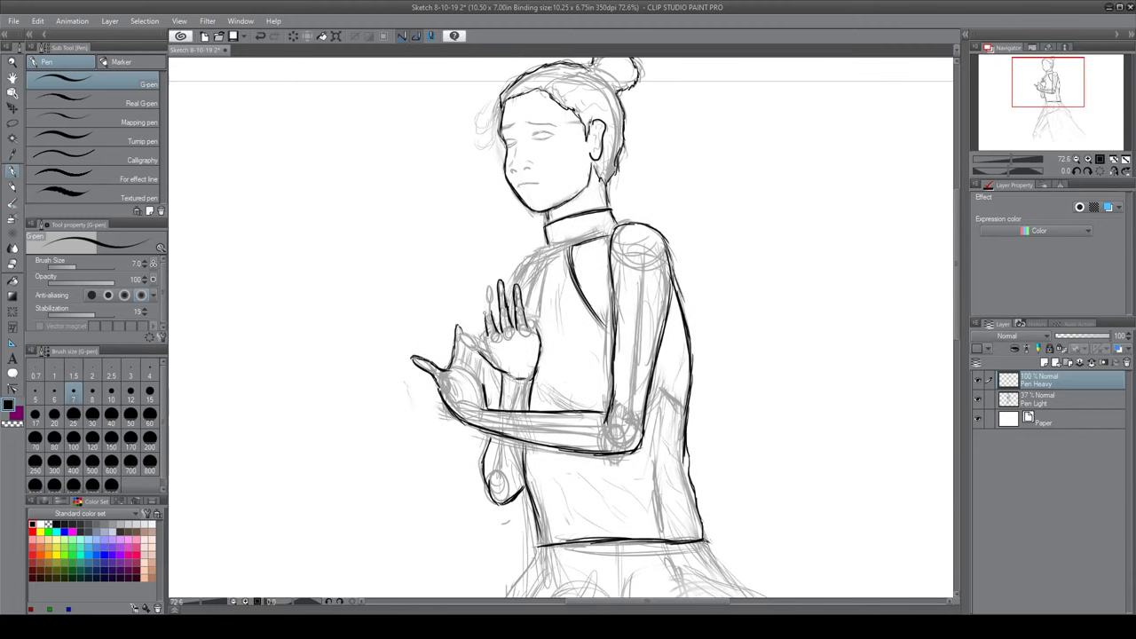
left_click_drag(489, 318, 487, 297)
left_click_drag(483, 355, 461, 332)
Ink the far shoulder and the chest line running down behind the raised hand
mouse_move(533, 355)
left_mouse_down()
mouse_move(509, 332)
mouse_move(504, 289)
mouse_move(538, 366)
left_mouse_up()
mouse_move(531, 247)
left_mouse_down()
mouse_move(517, 309)
mouse_move(520, 289)
mouse_move(506, 302)
left_mouse_up()
mouse_move(527, 234)
left_mouse_down()
mouse_move(496, 279)
mouse_move(570, 238)
left_mouse_up()
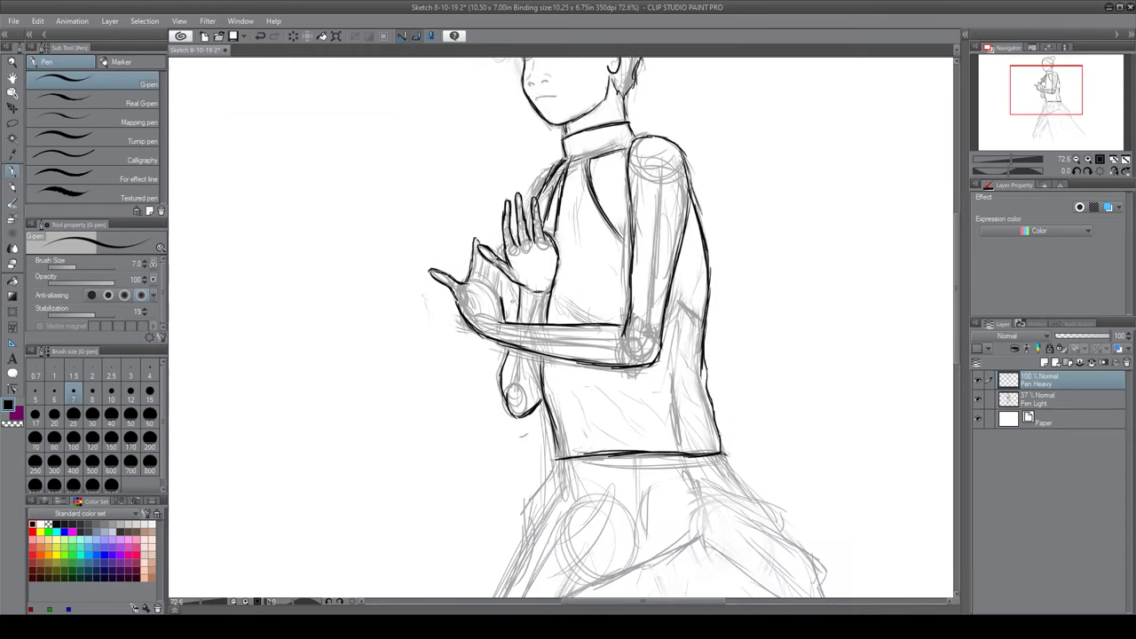
Ink fold lines on the lower bodice and the front edge of the overskirt
left_click_drag(568, 320, 586, 376)
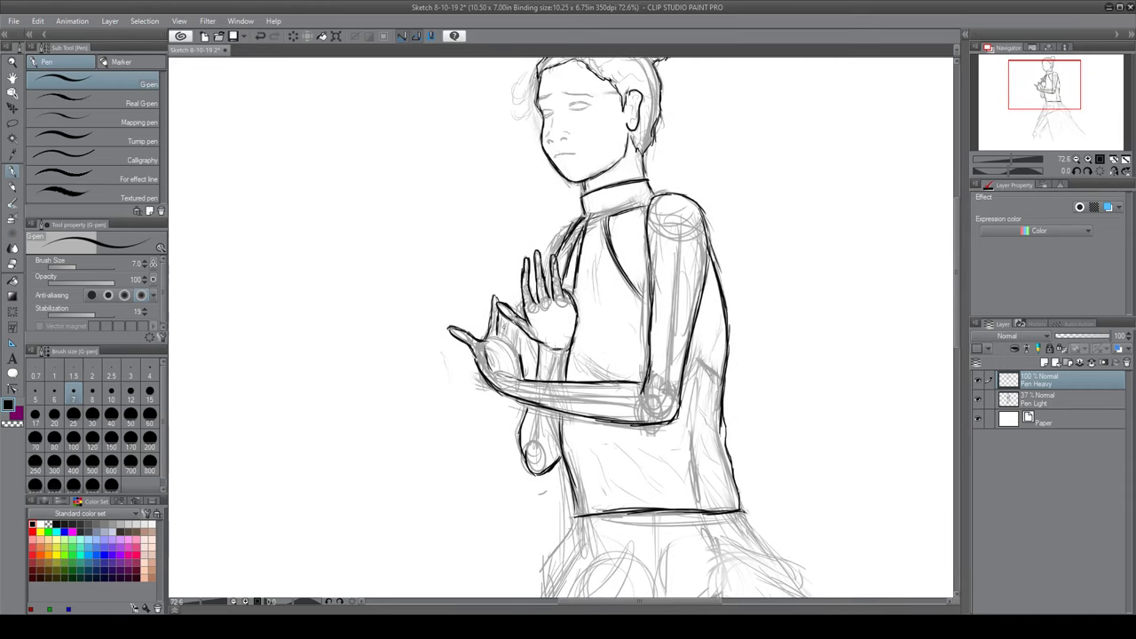
mouse_move(624, 467)
left_mouse_down()
mouse_move(518, 208)
mouse_move(539, 282)
mouse_move(546, 395)
mouse_move(532, 226)
left_mouse_up()
mouse_move(405, 234)
left_mouse_down()
mouse_move(375, 341)
mouse_move(317, 429)
left_mouse_up()
left_click_drag(532, 355, 571, 297)
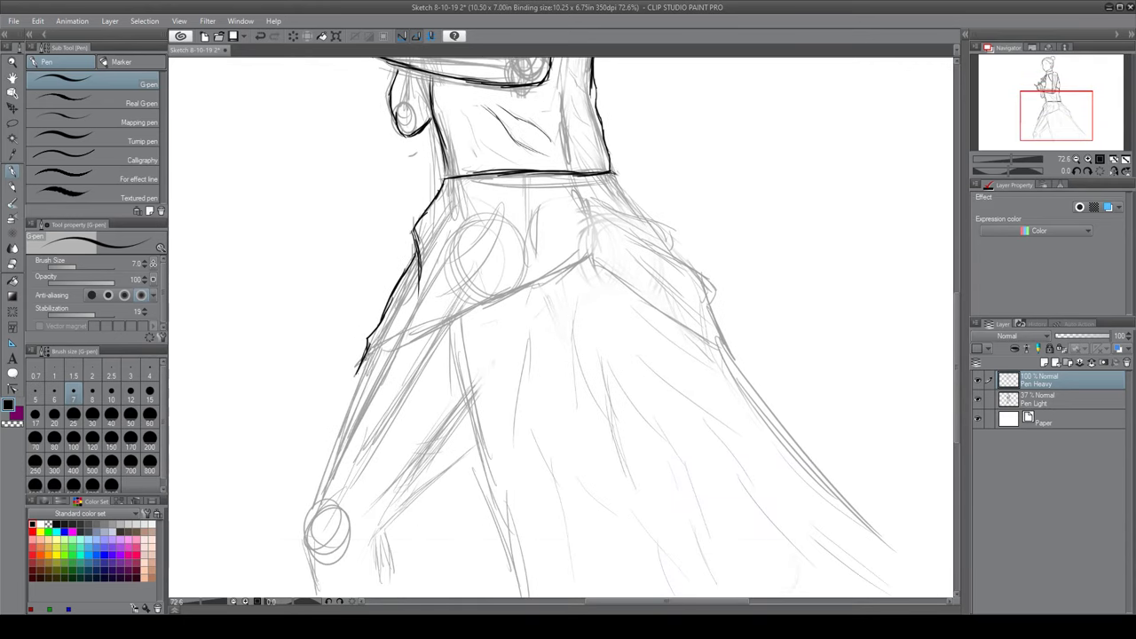
Ink the overskirt's angled hem, the seam dividing its panels and its ruffled rear edge
left_click_drag(359, 369, 504, 291)
left_click_drag(568, 293, 453, 351)
mouse_move(368, 362)
left_mouse_down()
mouse_move(476, 314)
mouse_move(417, 288)
left_mouse_up()
left_click_drag(410, 285, 545, 387)
left_click_drag(417, 222, 440, 285)
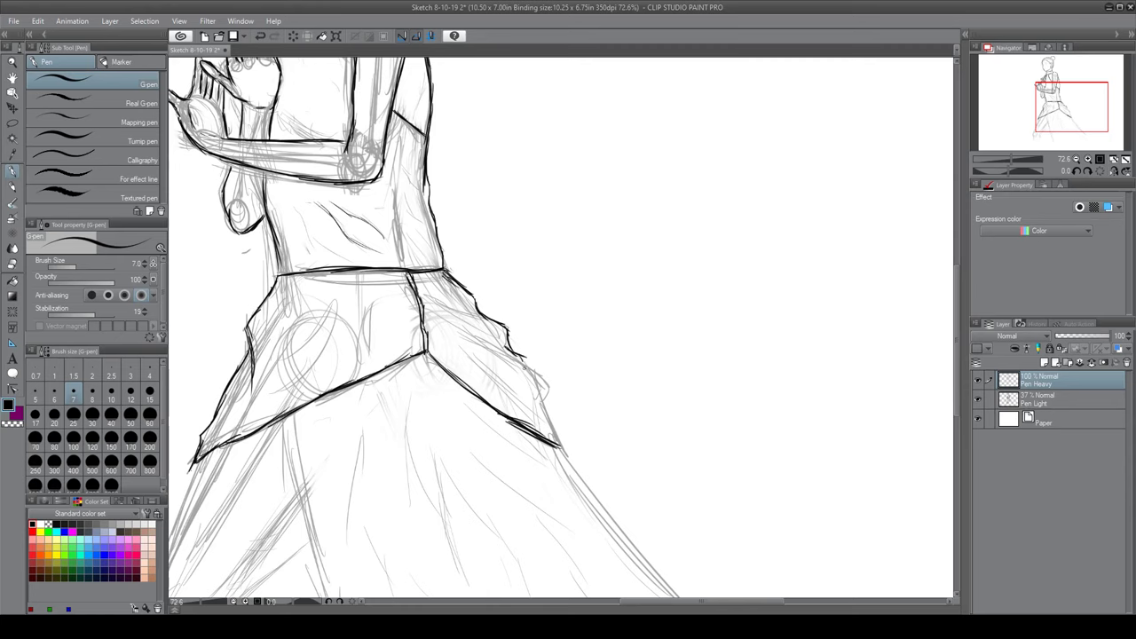
left_click_drag(532, 355, 681, 349)
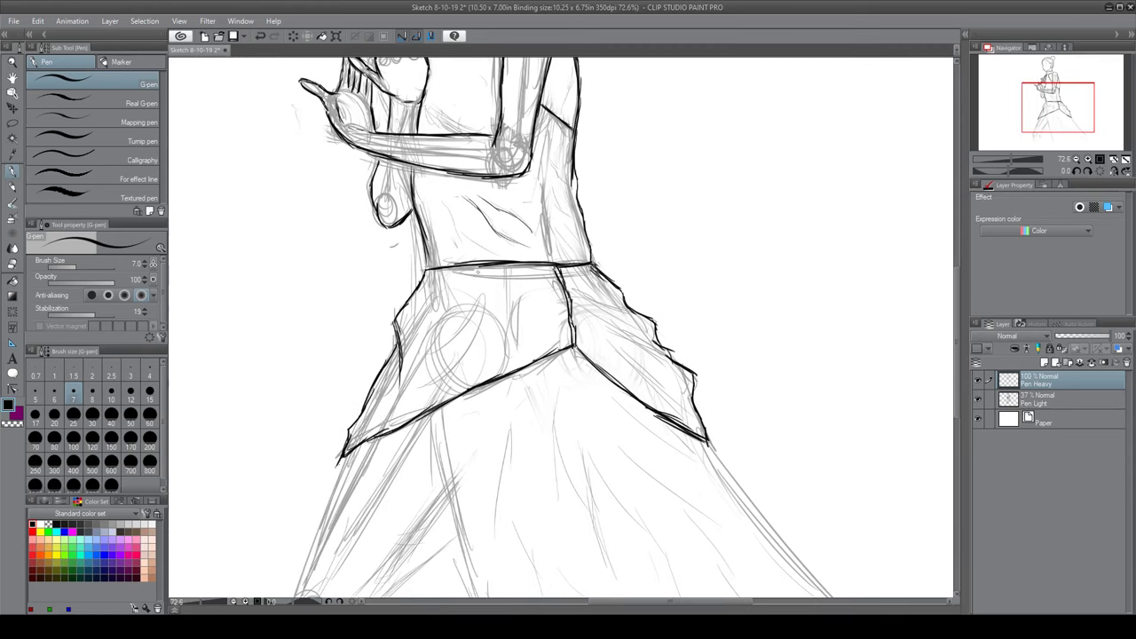
Draw wavy fabric folds across the overskirt panels
left_click_drag(462, 359, 514, 302)
mouse_move(515, 302)
left_mouse_down()
mouse_move(551, 281)
mouse_move(525, 337)
left_mouse_up()
left_click_drag(529, 332, 513, 361)
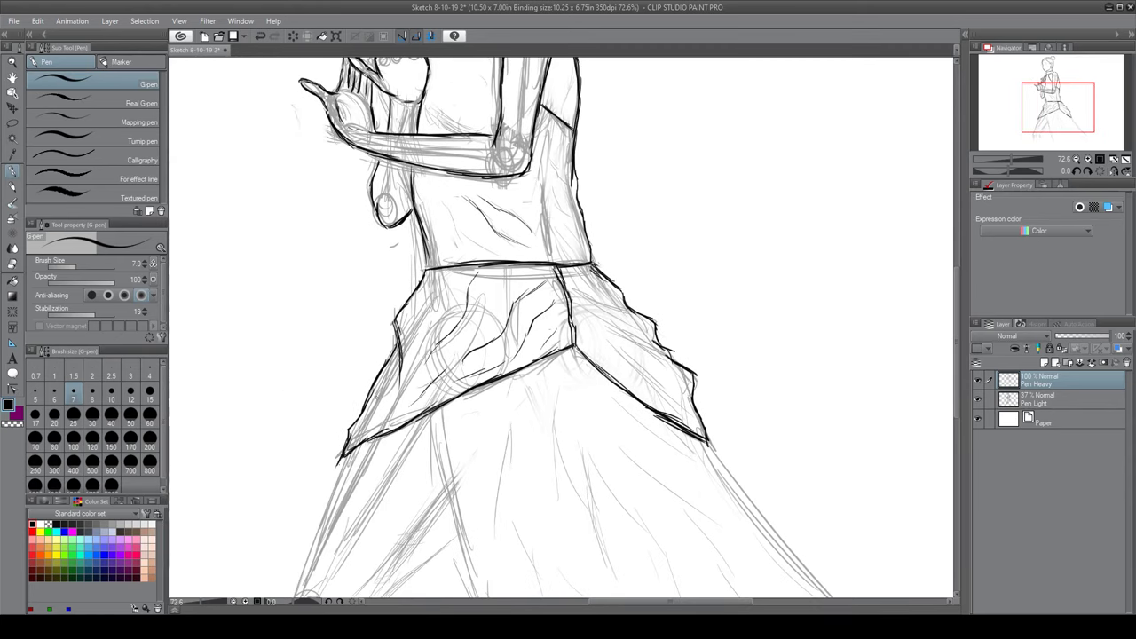
left_click_drag(399, 342, 364, 431)
left_click_drag(397, 390, 377, 421)
Ink the side seam of the bodice below the near arm and add fabric folds around it
mouse_move(551, 218)
left_mouse_down()
mouse_move(480, 271)
mouse_move(366, 238)
mouse_move(453, 321)
mouse_move(489, 380)
left_mouse_up()
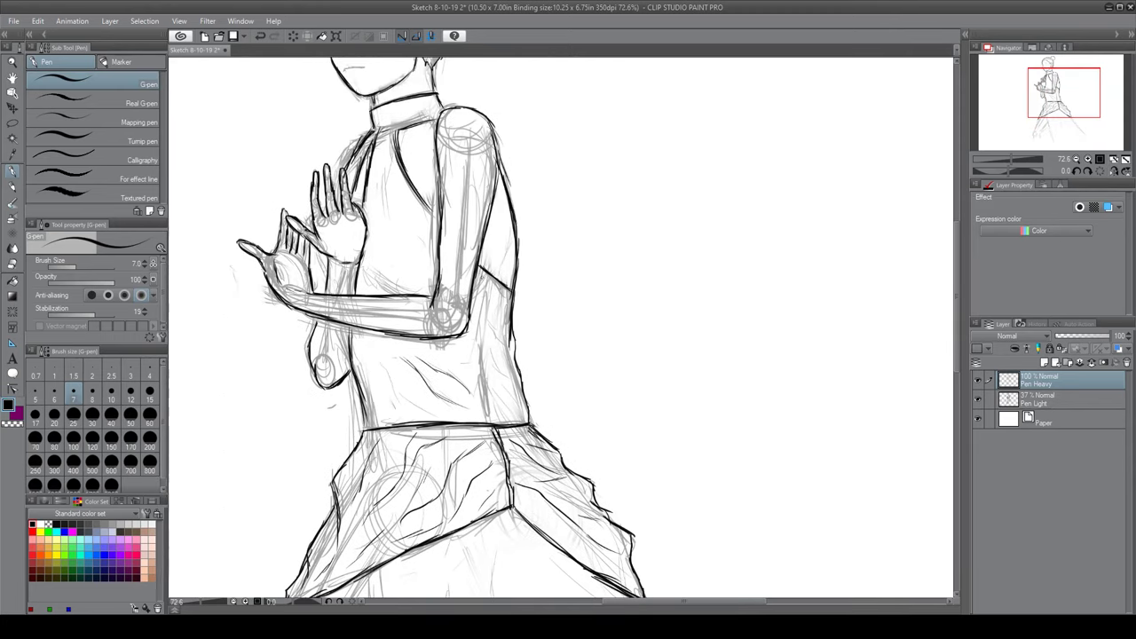
left_click_drag(477, 277, 486, 422)
mouse_move(467, 363)
left_mouse_down()
mouse_move(449, 359)
mouse_move(468, 407)
left_mouse_up()
left_click_drag(462, 348, 522, 362)
left_click_drag(409, 321, 436, 368)
left_click_drag(449, 258, 460, 293)
Ink the long skirt's front slit edge with a parallel inner line and the first fold beside it
mouse_move(497, 497)
left_mouse_down()
mouse_move(470, 496)
mouse_move(434, 98)
left_mouse_up()
mouse_move(397, 284)
left_mouse_down()
mouse_move(414, 395)
mouse_move(479, 583)
left_mouse_up()
left_click_drag(479, 568, 450, 501)
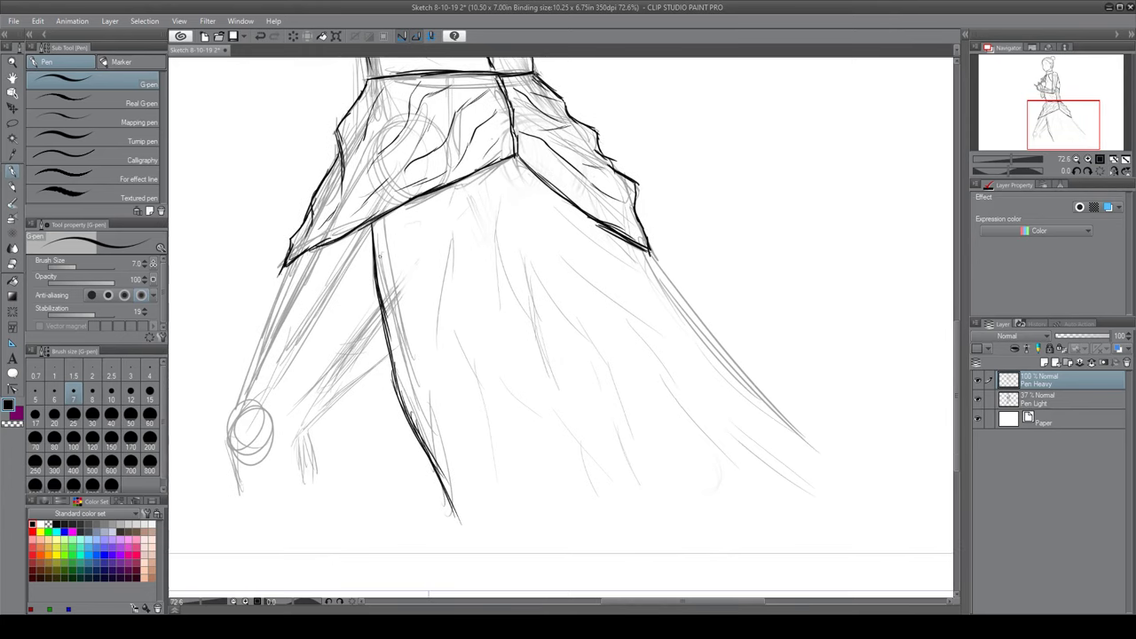
mouse_move(383, 224)
left_mouse_down()
mouse_move(416, 373)
mouse_move(473, 488)
left_mouse_up()
mouse_move(448, 365)
left_mouse_down()
mouse_move(456, 413)
mouse_move(420, 387)
left_mouse_up()
left_click_drag(417, 214, 470, 462)
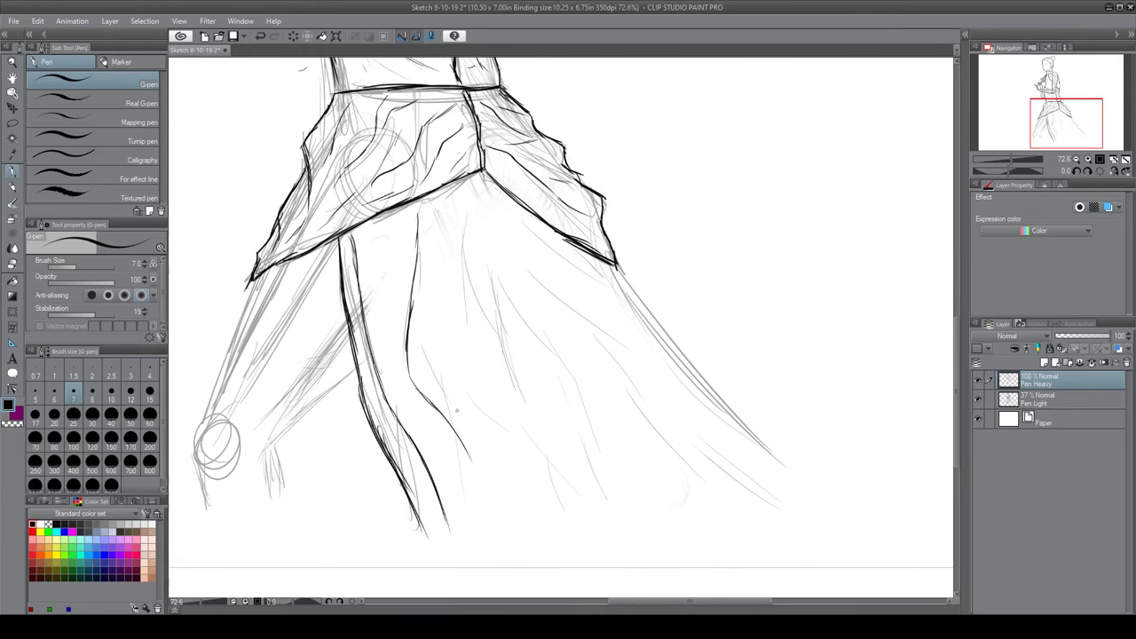
Ink long flowing folds through the middle of the skirt, cleaning up stray lines with the soft eraser
left_click_drag(433, 256, 451, 404)
left_click_drag(463, 245, 540, 479)
mouse_move(493, 386)
left_mouse_down()
mouse_move(568, 547)
mouse_move(499, 469)
left_mouse_up()
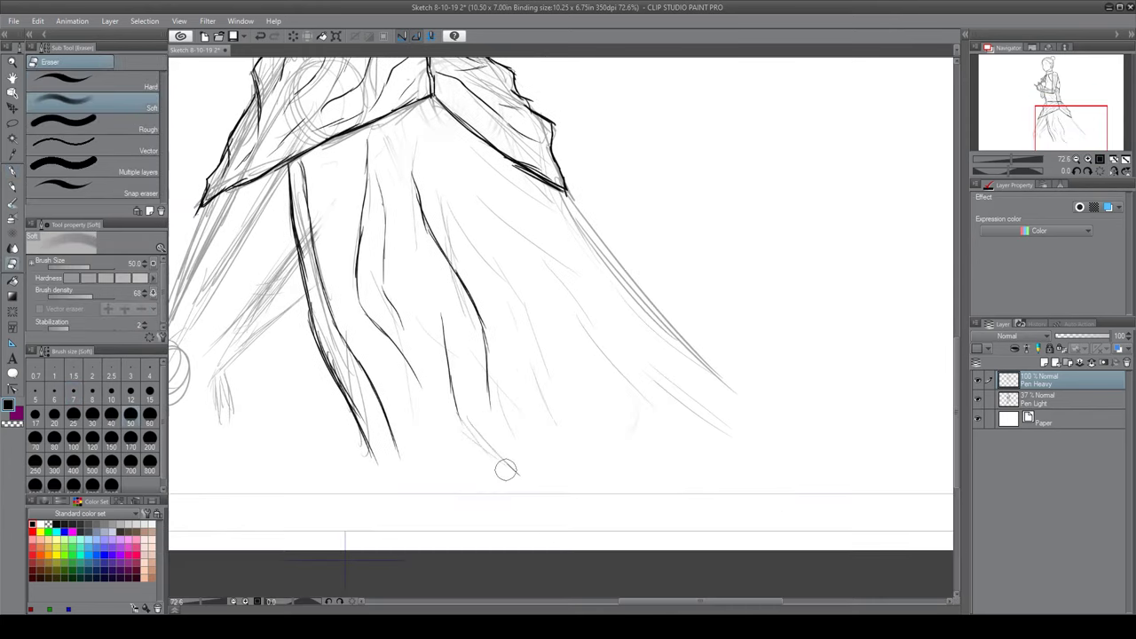
left_click_drag(583, 422, 512, 468)
mouse_move(404, 231)
left_mouse_down()
mouse_move(523, 372)
mouse_move(545, 417)
mouse_move(612, 446)
left_mouse_up()
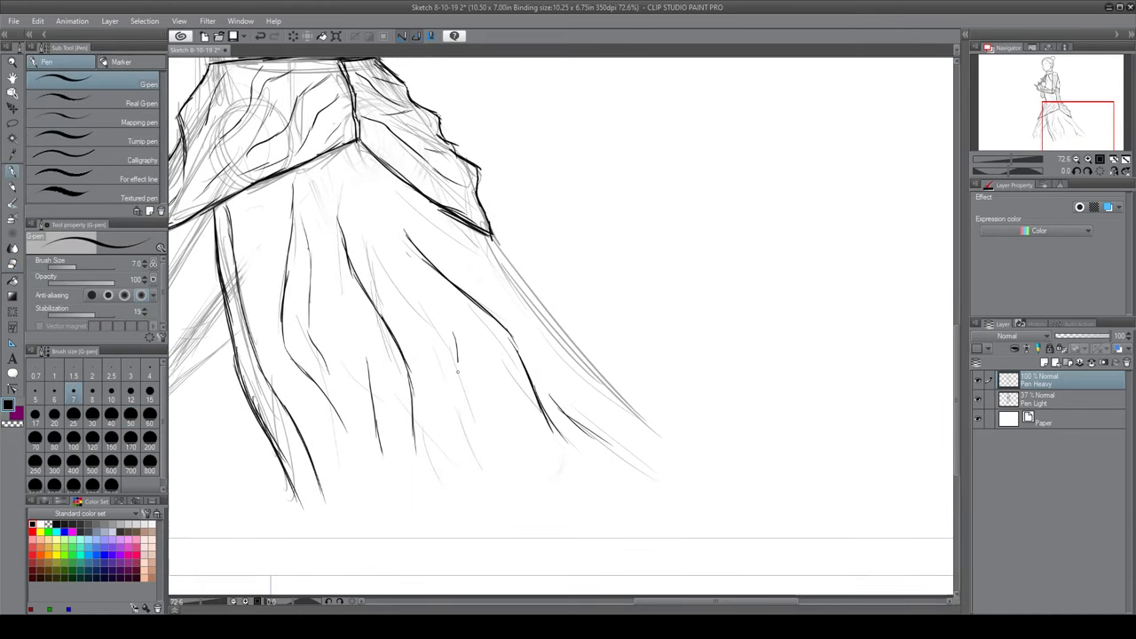
Ink the remaining folds toward the skirt's hem and its trailing rear edge
left_click_drag(463, 364, 519, 471)
left_click_drag(497, 267, 474, 400)
left_click_drag(479, 357, 423, 442)
left_click_drag(458, 309, 431, 337)
mouse_move(488, 391)
left_mouse_down()
mouse_move(488, 346)
mouse_move(648, 519)
left_mouse_up()
mouse_move(328, 445)
left_mouse_down()
mouse_move(441, 332)
mouse_move(483, 376)
mouse_move(587, 346)
left_mouse_up()
left_click_drag(359, 241, 324, 382)
left_click_drag(375, 288, 383, 336)
key("ctrl+z")
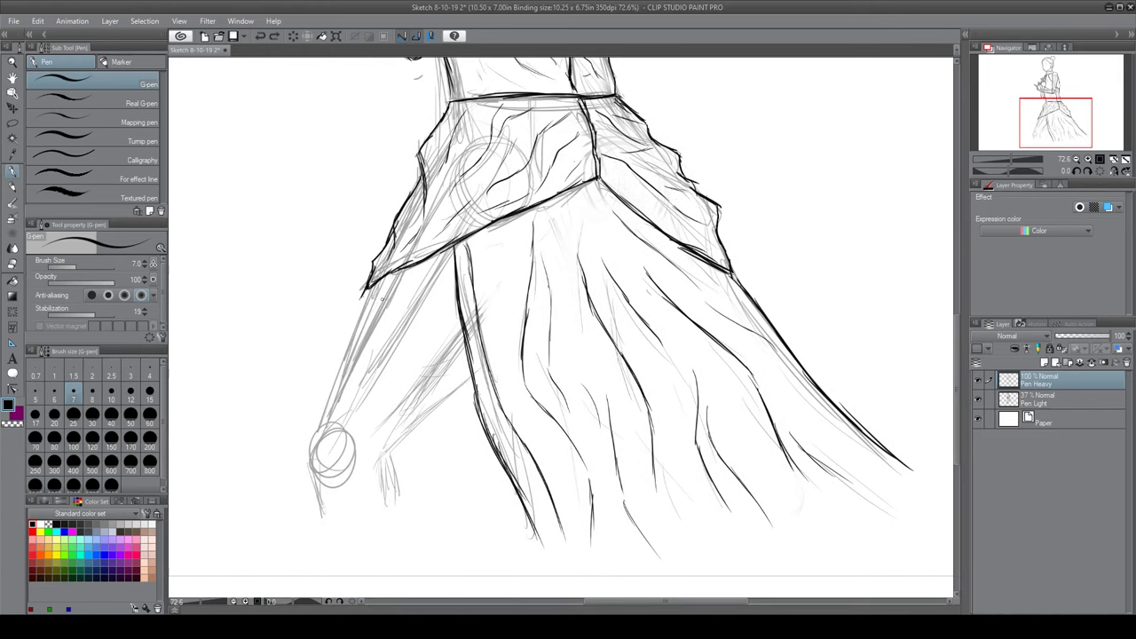
Ink the front contour of the leading leg from the overskirt past the knee to the shin
left_click_drag(370, 280, 331, 417)
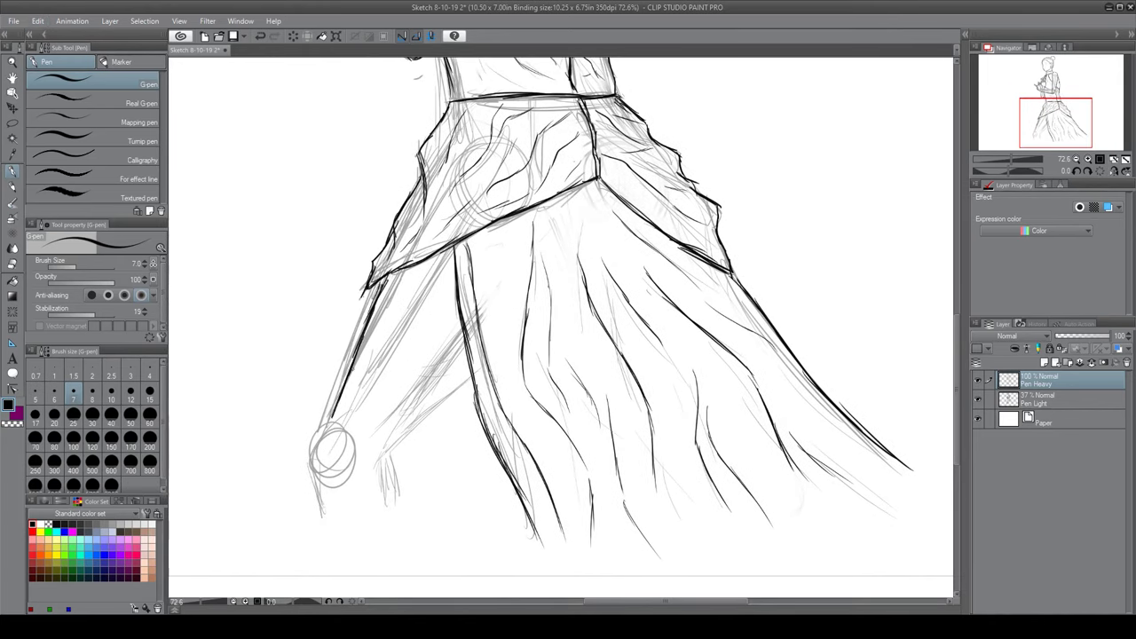
left_click_drag(533, 373, 557, 311)
left_click_drag(532, 355, 467, 346)
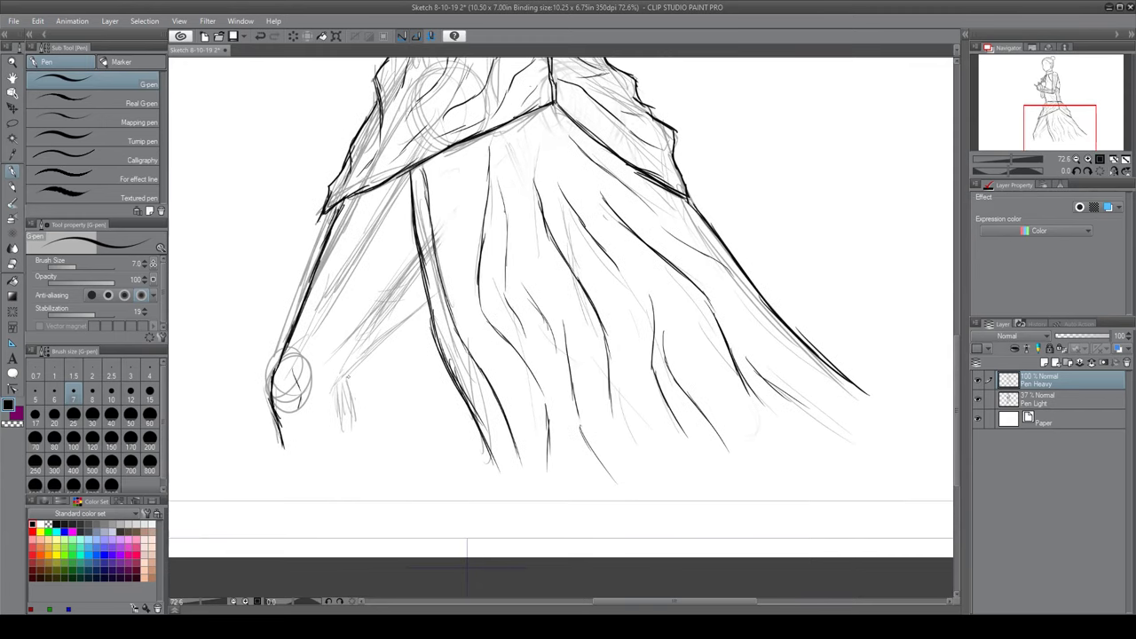
Ink the underside of the leading thigh and the calf line below it
left_click_drag(360, 376, 348, 440)
left_click_drag(467, 345, 492, 370)
mouse_move(388, 395)
left_mouse_down()
mouse_move(371, 422)
mouse_move(454, 325)
left_mouse_up()
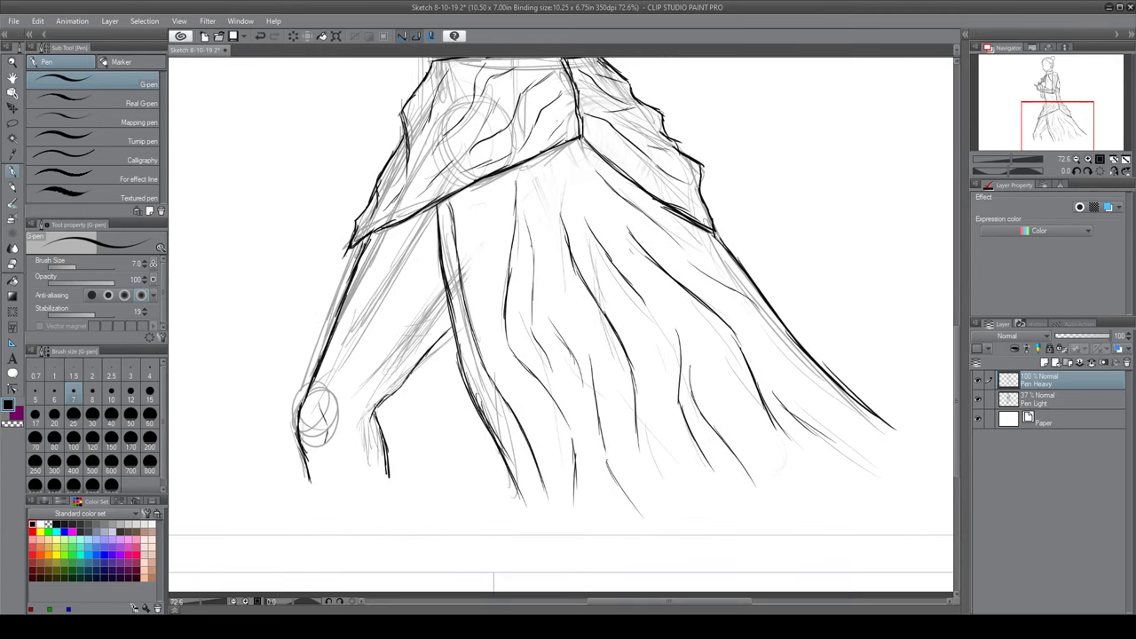
left_click_drag(371, 421, 383, 478)
left_click_drag(373, 422, 443, 293)
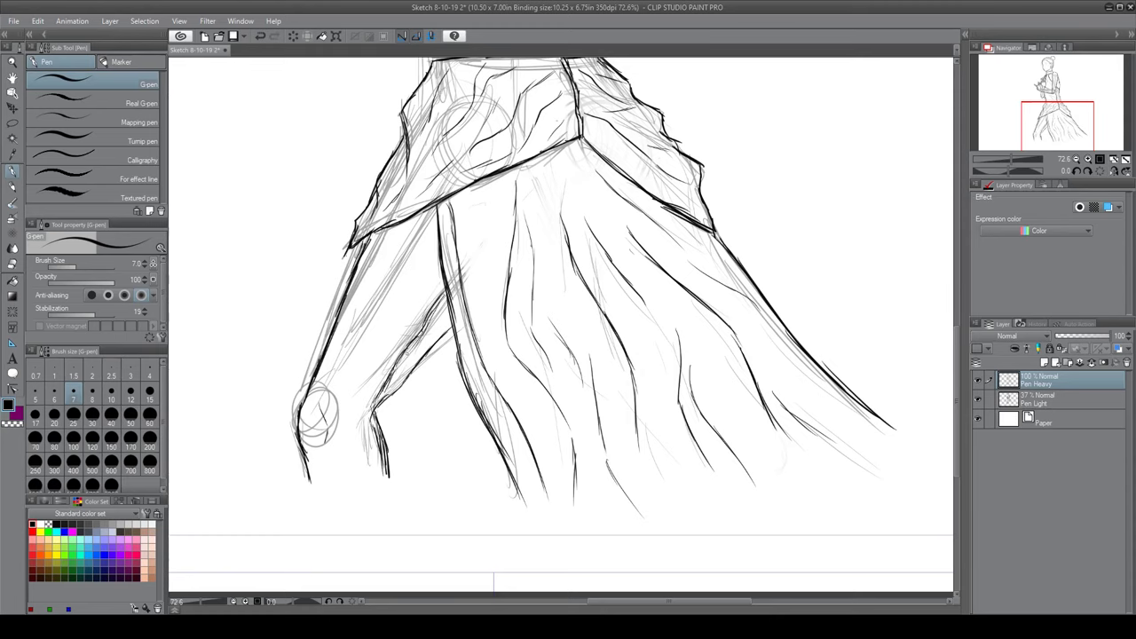
Add short fold strokes along the leading leg's thigh, knee and calf
left_click_drag(532, 355, 535, 359)
left_click_drag(362, 376, 425, 343)
mouse_move(538, 557)
left_mouse_down()
mouse_move(590, 577)
mouse_move(536, 570)
left_mouse_up()
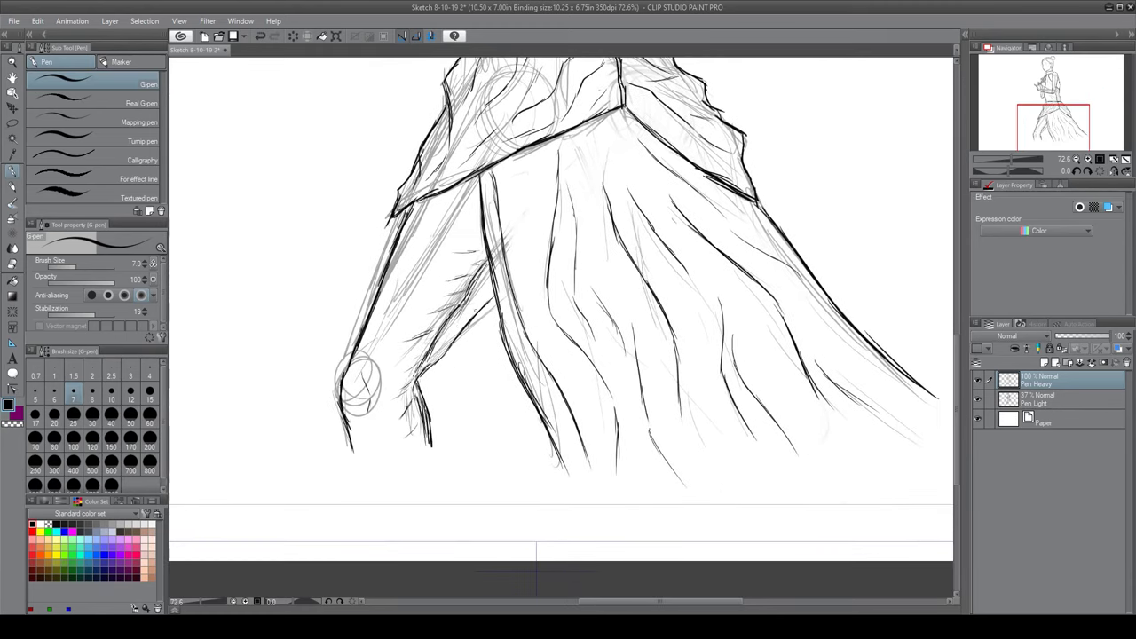
left_click_drag(395, 197, 476, 296)
left_click_drag(470, 222, 473, 252)
scroll(472, 251, "down", 2)
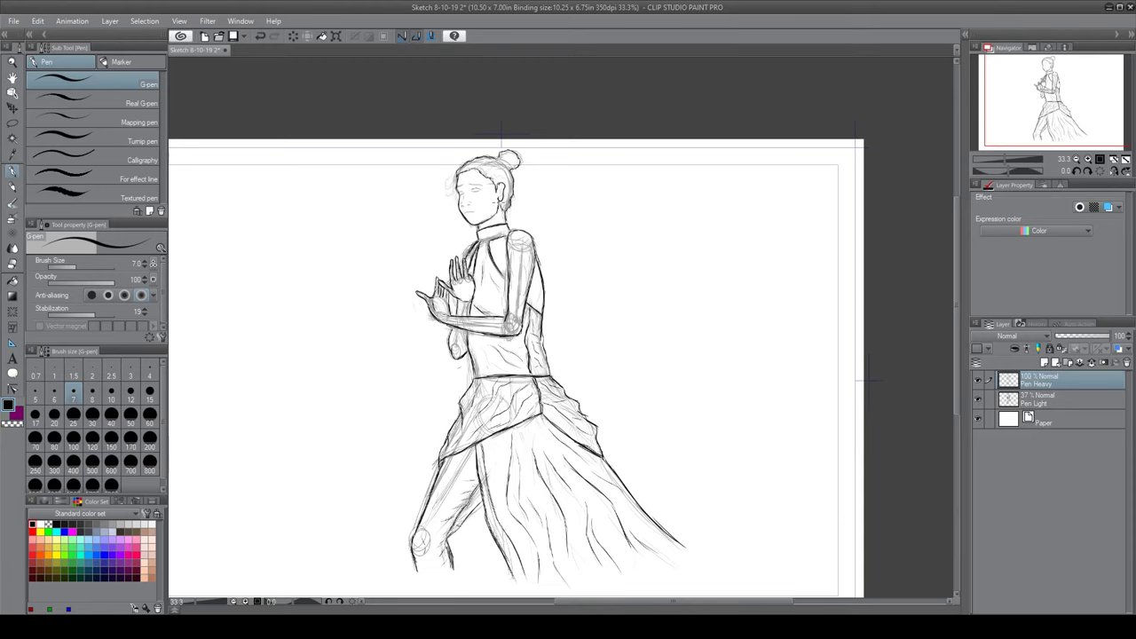
Ink the eyebrows, eyes, nose, mouth and the two forehead curls over the rough face
scroll(404, 352, "up", 5)
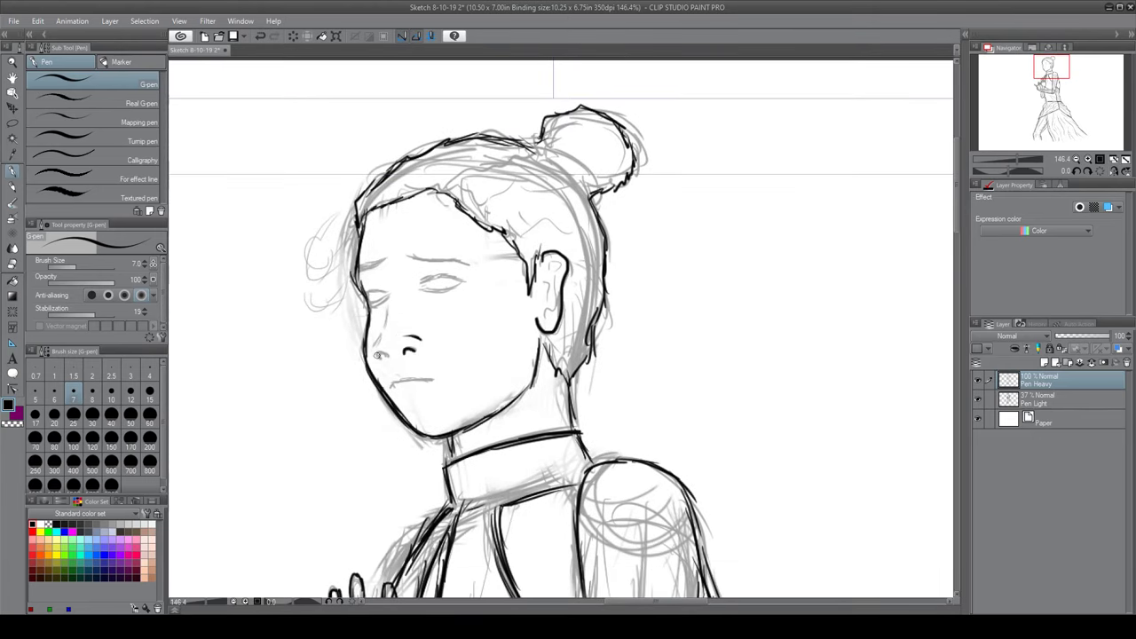
left_click_drag(377, 354, 379, 357)
left_click_drag(442, 258, 387, 256)
mouse_move(427, 315)
left_mouse_down()
mouse_move(422, 281)
mouse_move(460, 241)
mouse_move(453, 257)
left_mouse_up()
mouse_move(443, 266)
left_mouse_down()
mouse_move(486, 271)
mouse_move(406, 277)
left_mouse_up()
mouse_move(424, 378)
left_mouse_down()
mouse_move(406, 335)
mouse_move(482, 309)
mouse_move(417, 318)
mouse_move(439, 300)
mouse_move(473, 303)
mouse_move(426, 250)
left_mouse_up()
Ink the inner ear and the hair band at the bun's base, and hide the Pen Light layer
mouse_move(670, 298)
left_mouse_down()
mouse_move(585, 348)
mouse_move(524, 292)
mouse_move(569, 324)
mouse_move(562, 302)
left_mouse_up()
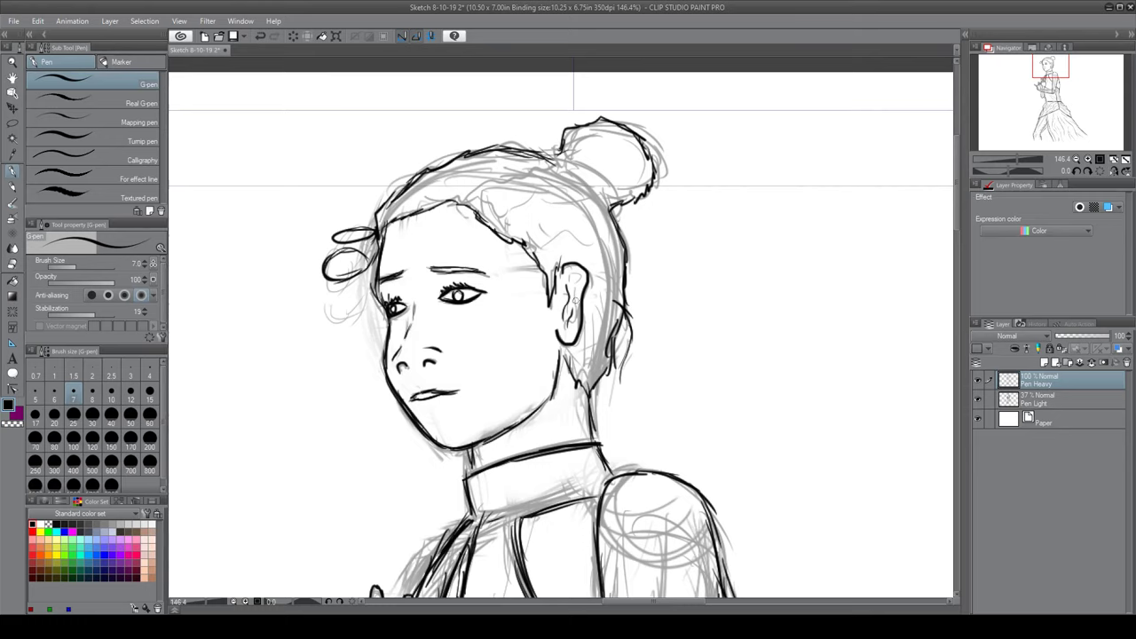
left_click_drag(588, 166, 584, 218)
scroll(570, 114, "down", 5)
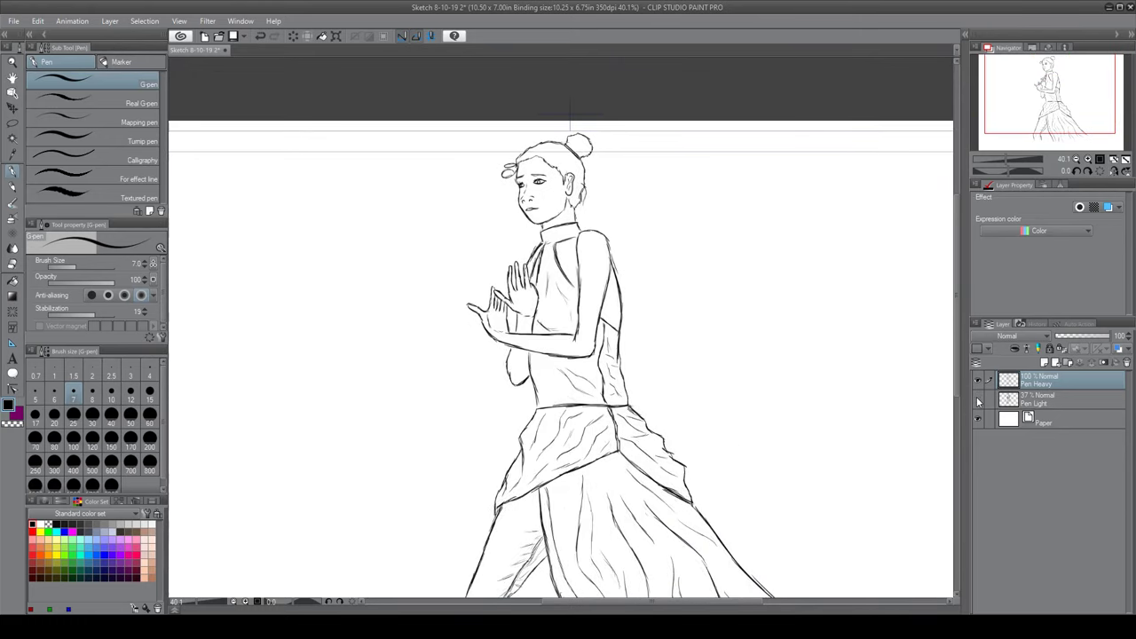
Erase stray marks beside the far shoulder and ink a rounder contour for it above the raised hand
scroll(555, 301, "up", 4)
key("e")
left_click_drag(518, 185, 506, 199)
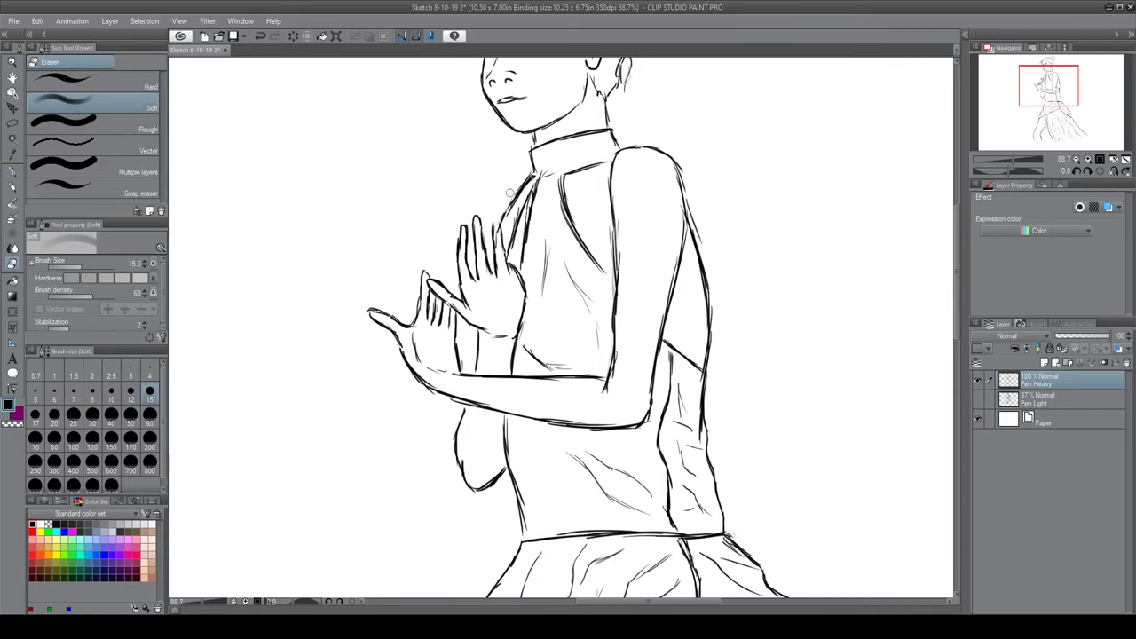
key("p")
mouse_move(498, 246)
left_mouse_down()
mouse_move(476, 297)
mouse_move(441, 249)
mouse_move(420, 141)
left_mouse_up()
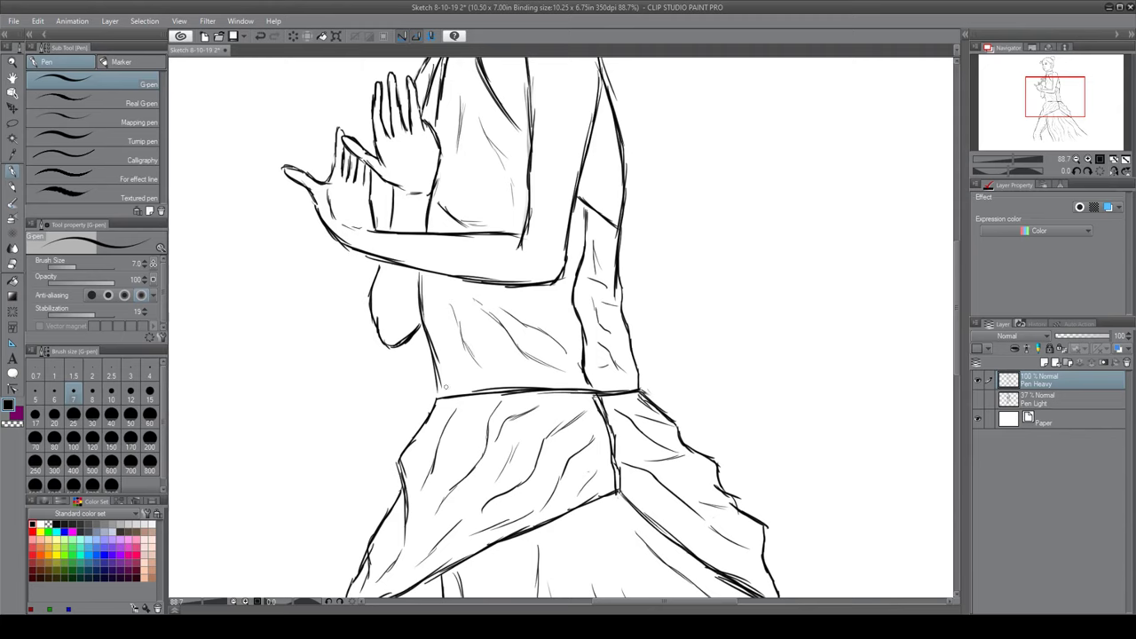
left_click_drag(446, 387, 462, 484)
scroll(532, 222, "up", 3)
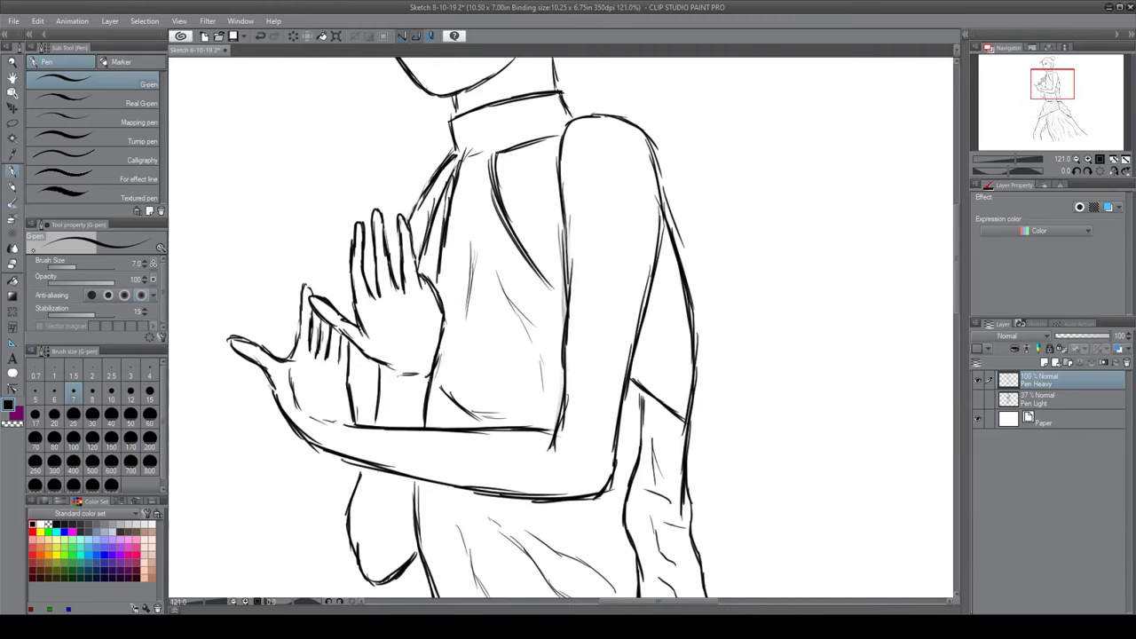
left_click_drag(459, 200, 429, 262)
left_click_drag(410, 224, 378, 278)
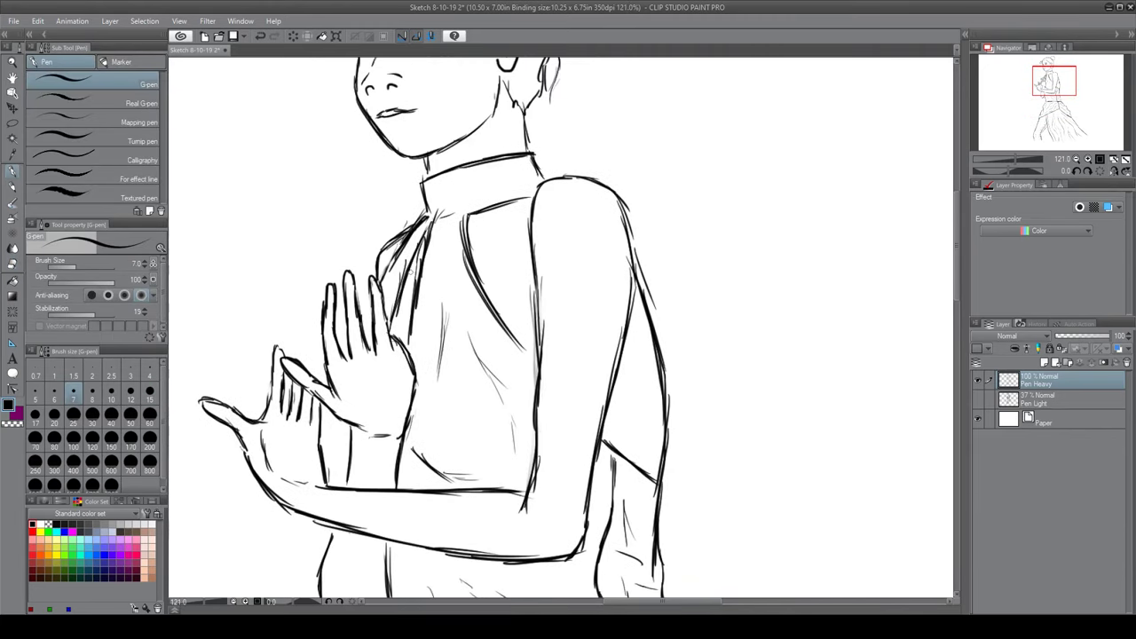
Erase stray marks around the near forearm and add thin detail lines to the far forearm and raised palm
left_click_drag(424, 307, 495, 242)
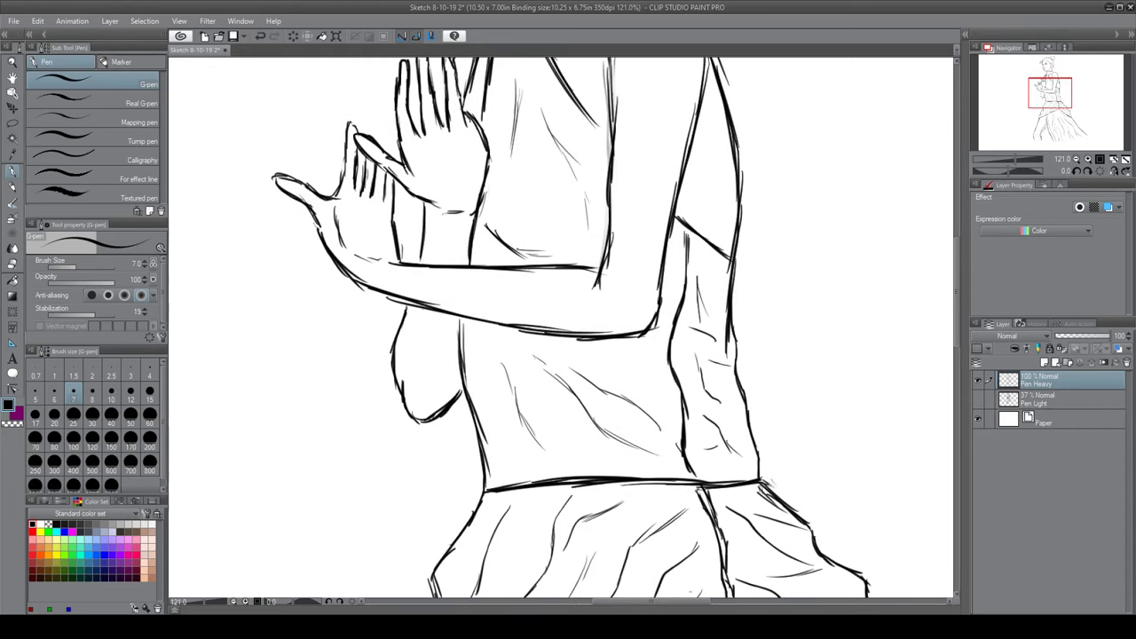
key("e")
mouse_move(385, 296)
left_mouse_down()
mouse_move(425, 320)
mouse_move(353, 302)
left_mouse_up()
left_click_drag(427, 348, 438, 404)
mouse_move(460, 140)
left_mouse_down()
mouse_move(485, 259)
mouse_move(524, 298)
left_mouse_up()
Clean up the near hand's finger lines and ink its rounded fingertips behind the raised hand's thumb
key("e")
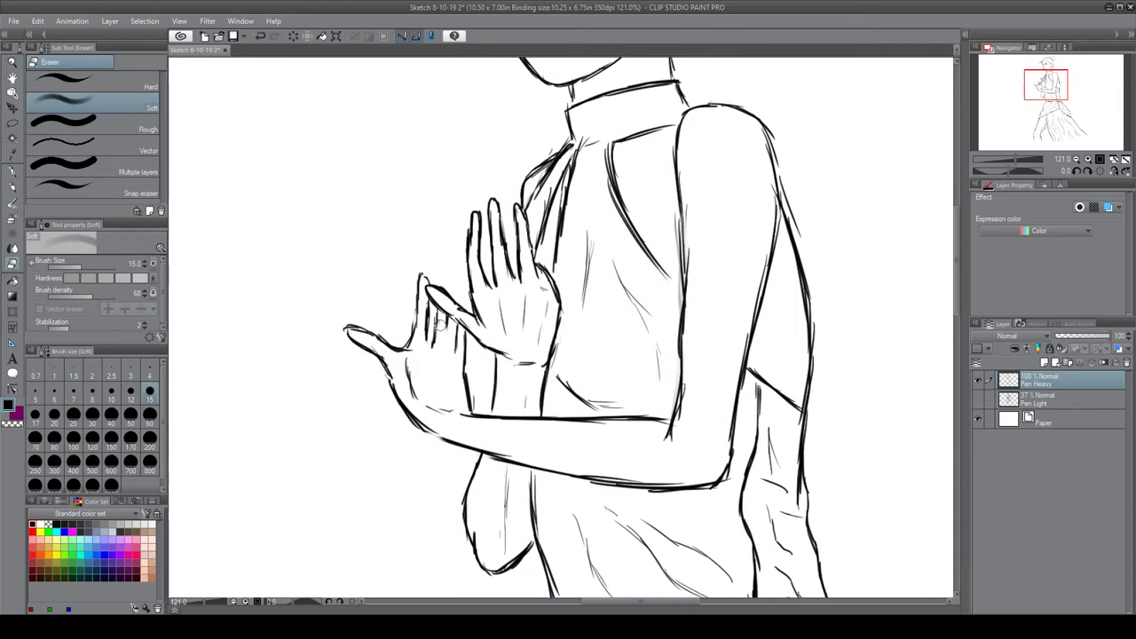
key("p")
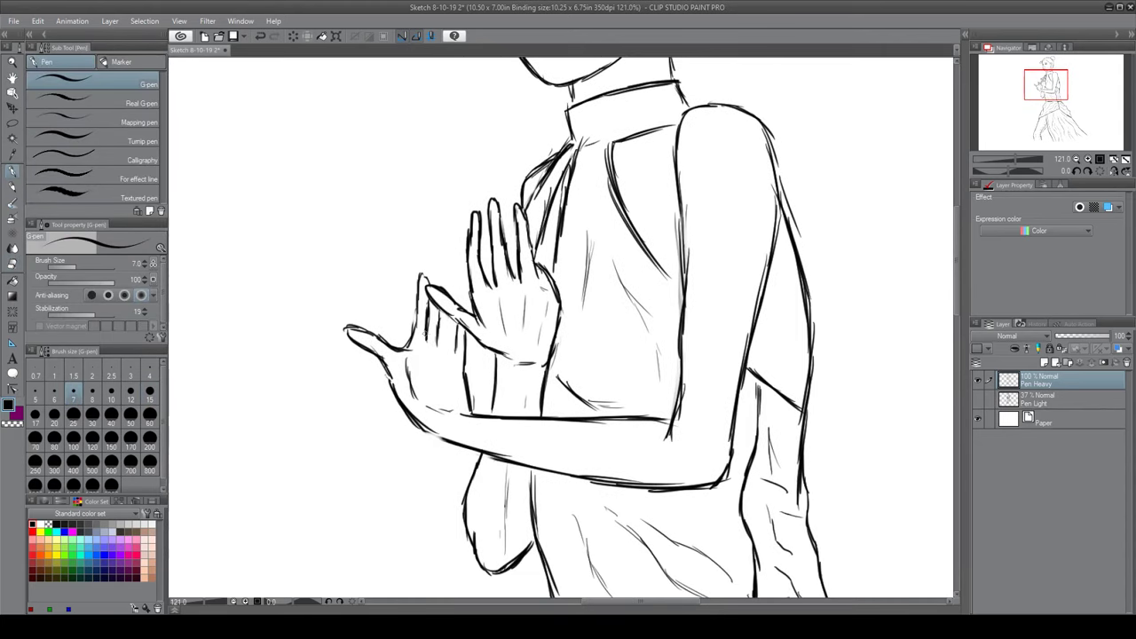
mouse_move(446, 346)
left_mouse_down()
mouse_move(465, 326)
mouse_move(447, 346)
left_mouse_up()
mouse_move(532, 311)
left_mouse_down()
mouse_move(543, 351)
mouse_move(538, 308)
left_mouse_up()
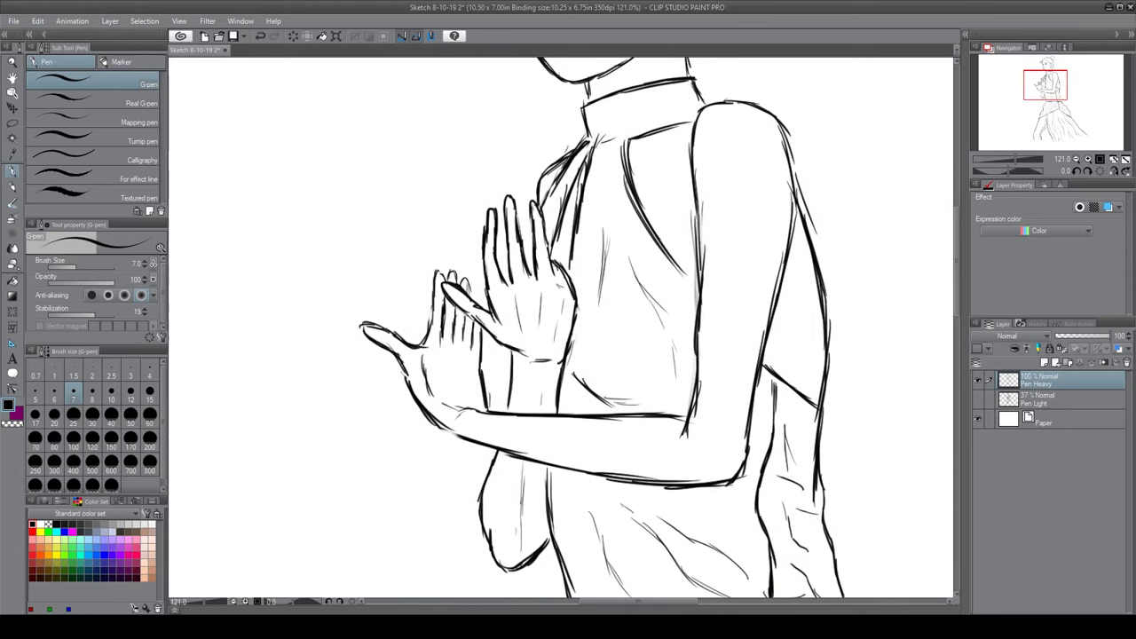
Show the Pen Light layer and erase the near hand's thumb from both the heavy and light line layers
key("e")
mouse_move(426, 354)
left_mouse_down()
mouse_move(433, 395)
mouse_move(469, 381)
left_mouse_up()
left_click_drag(364, 324, 417, 348)
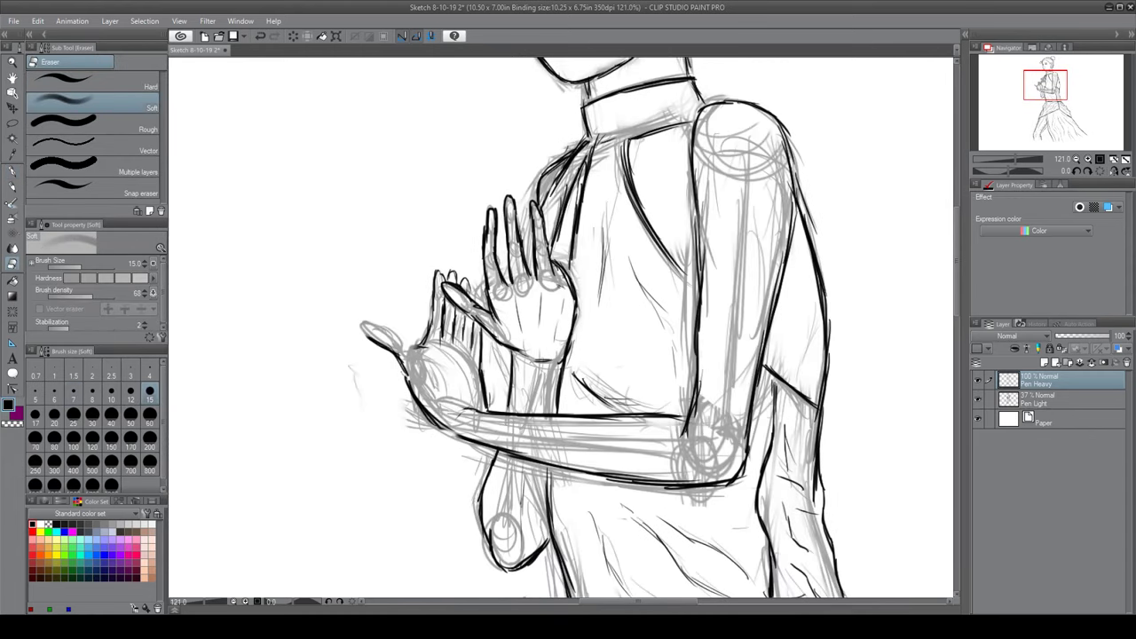
key("alt+bracketleft")
left_click_drag(364, 324, 431, 389)
Redraw the near hand's thumb shorter and more upright, joining it to the outer palm line
key("p")
left_click_drag(417, 373, 431, 393)
mouse_move(394, 343)
left_mouse_down()
mouse_move(422, 378)
mouse_move(373, 339)
mouse_move(414, 378)
mouse_move(422, 368)
mouse_move(454, 387)
left_mouse_up()
key("alt+bracketright")
key("e")
key("p")
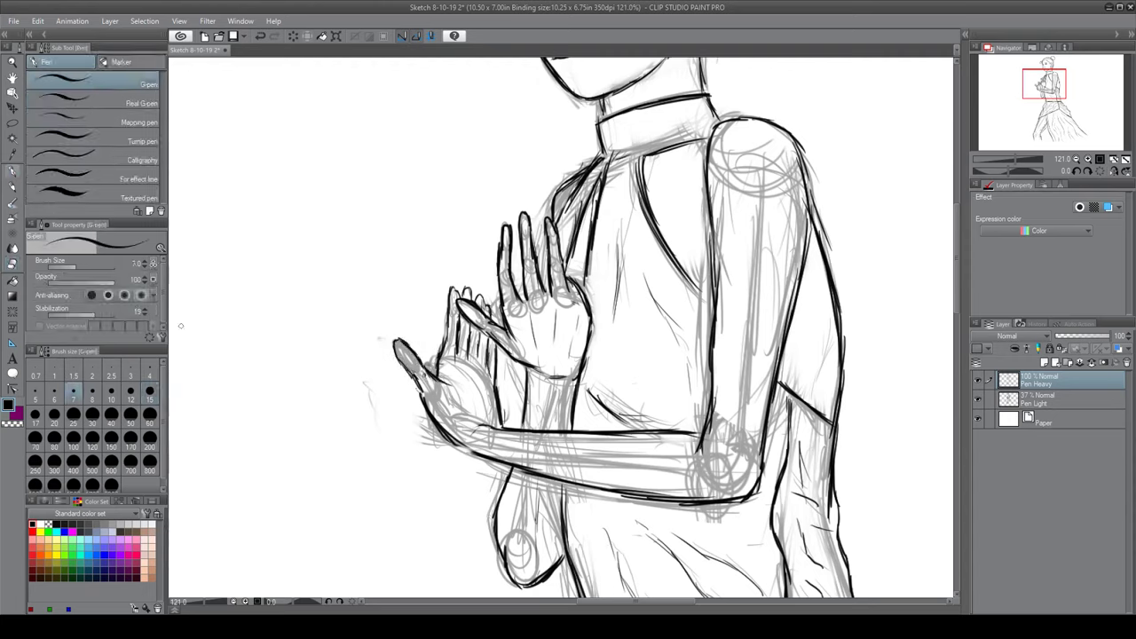
Tidy the overlapping lines where the near hand's fingers meet the raised hand's thumb
key("e")
mouse_move(488, 348)
left_mouse_down()
mouse_move(501, 408)
mouse_move(485, 329)
left_mouse_up()
key("p")
mouse_move(510, 405)
left_mouse_down()
mouse_move(493, 315)
mouse_move(452, 417)
mouse_move(455, 452)
left_mouse_up()
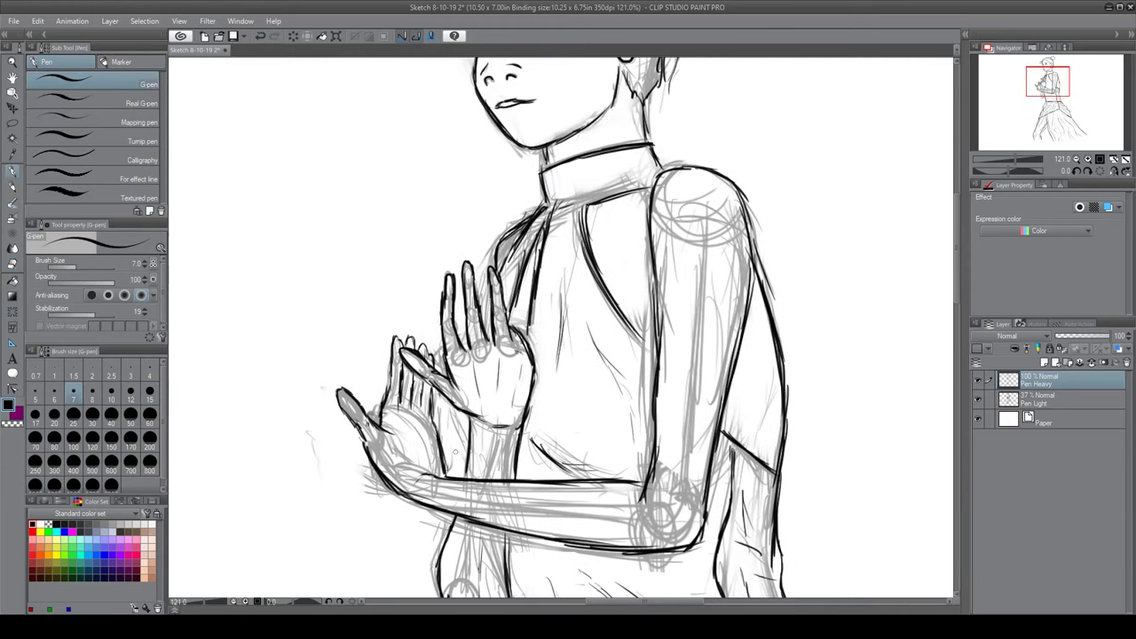
Add a new layer named Base Color above the Pen Heavy layer
scroll(532, 355, "up", 5)
scroll(719, 319, "up", 2)
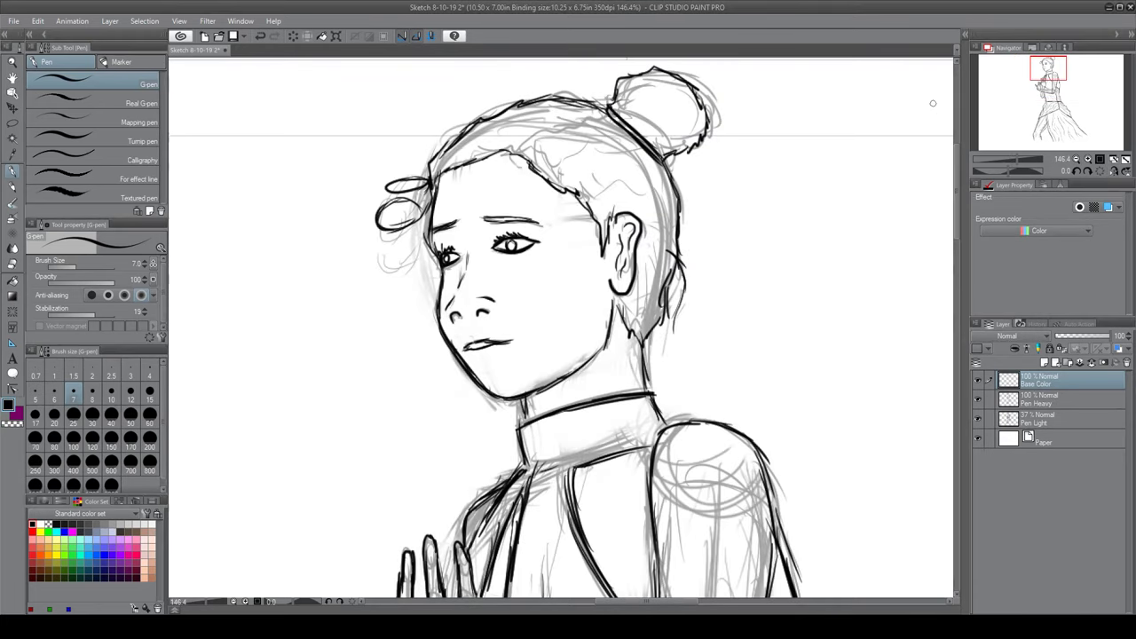
scroll(568, 329, "down", 4)
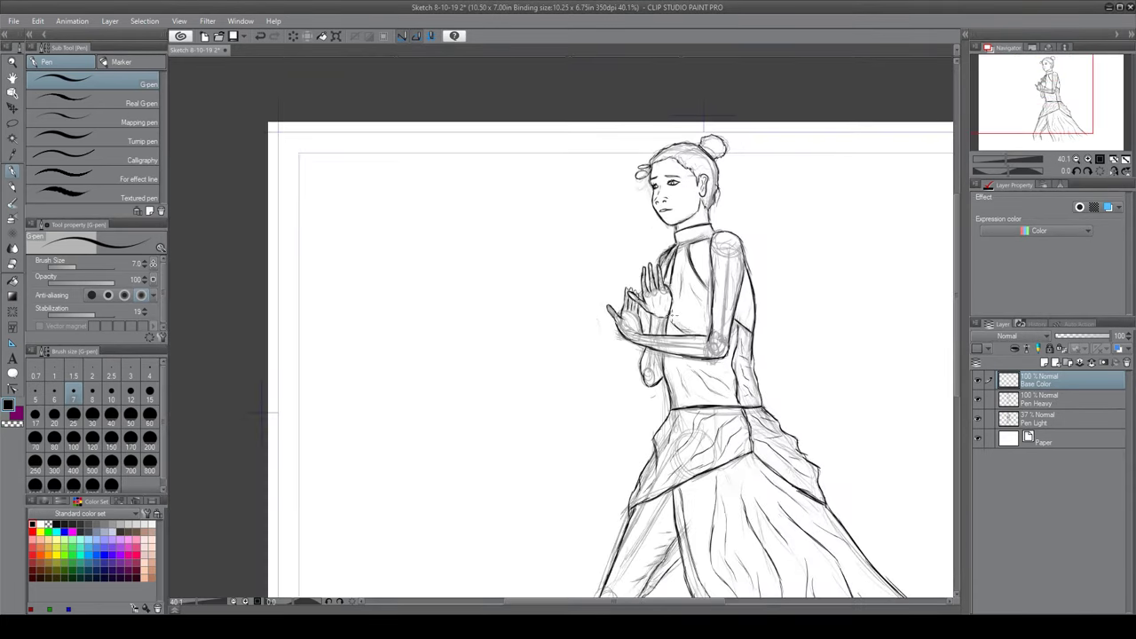
scroll(673, 364, "up", 3)
scroll(673, 364, "down", 2)
key("w")
left_click(396, 245)
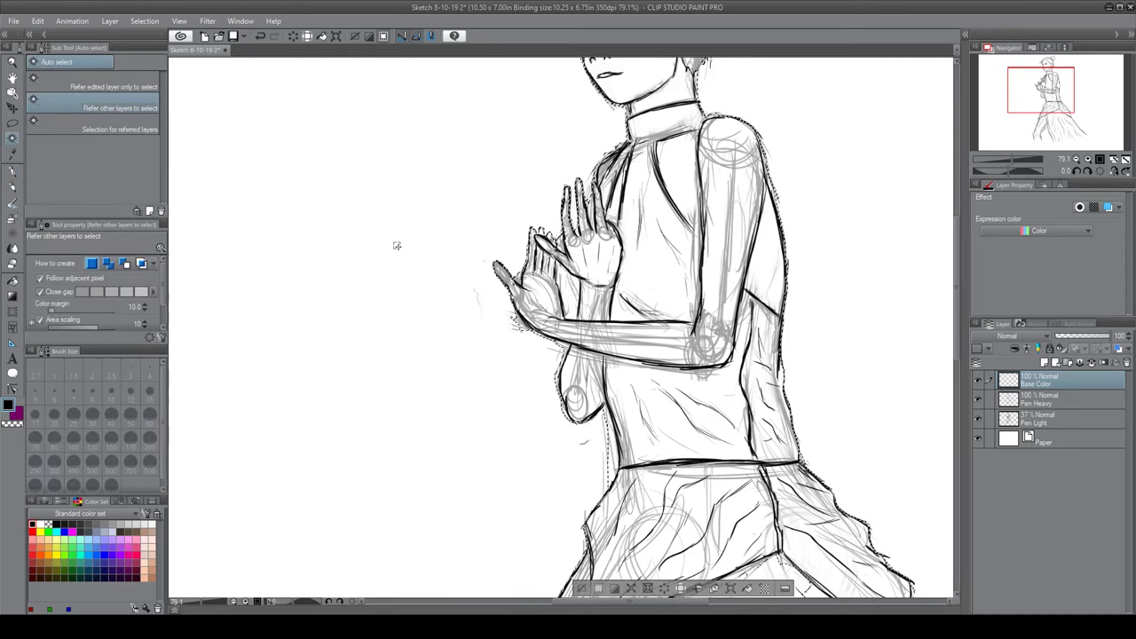
key("ctrl+d")
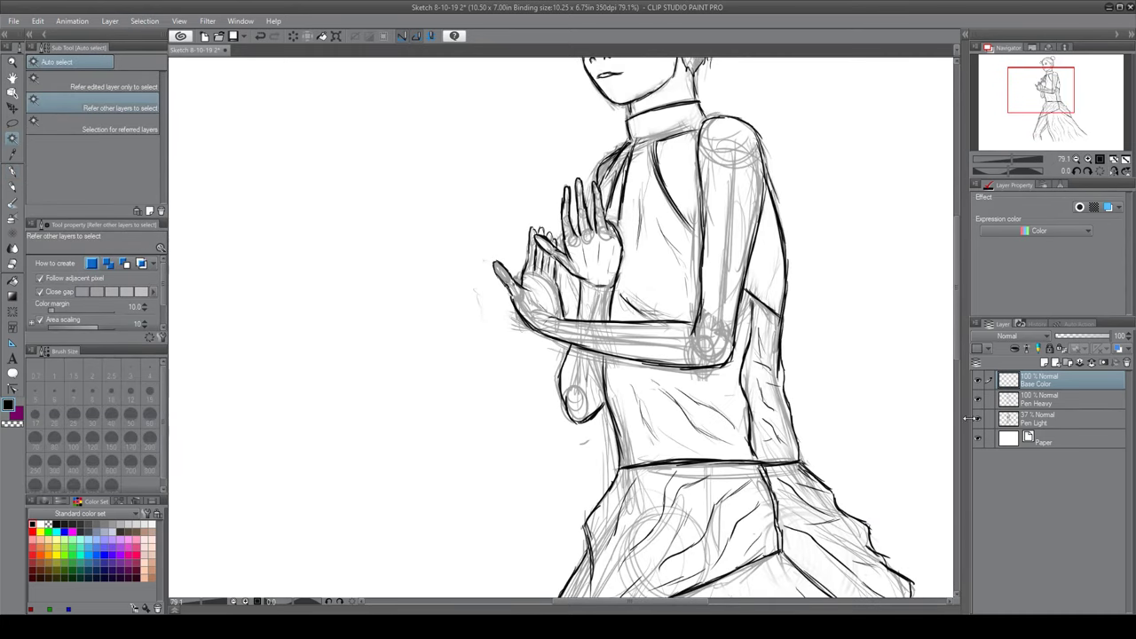
With the Pen Light layer hidden, auto-select the background, invert the selection to the figure, and choose the Oil paint brush
left_click(423, 184)
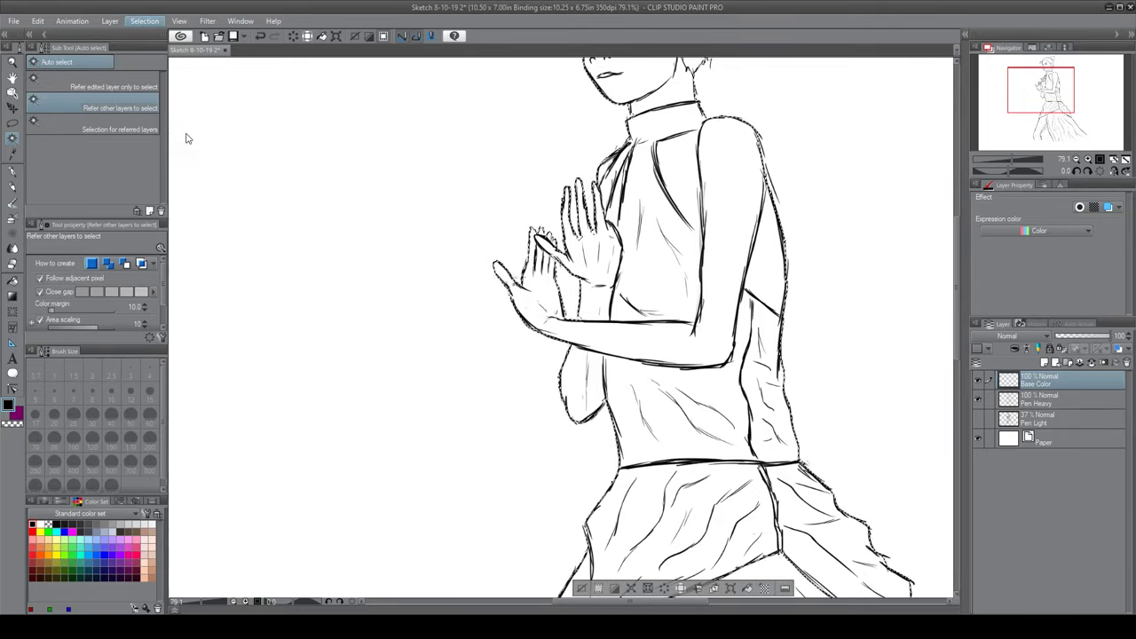
key("b")
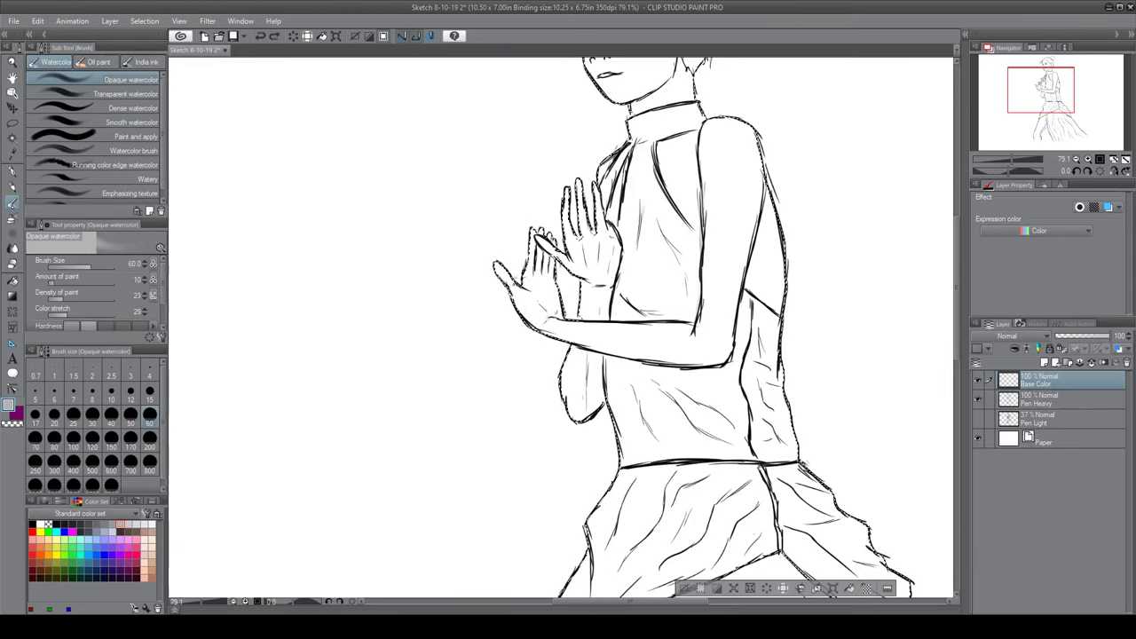
key("b")
mouse_move(501, 271)
left_mouse_down()
mouse_move(581, 341)
mouse_move(533, 308)
left_mouse_up()
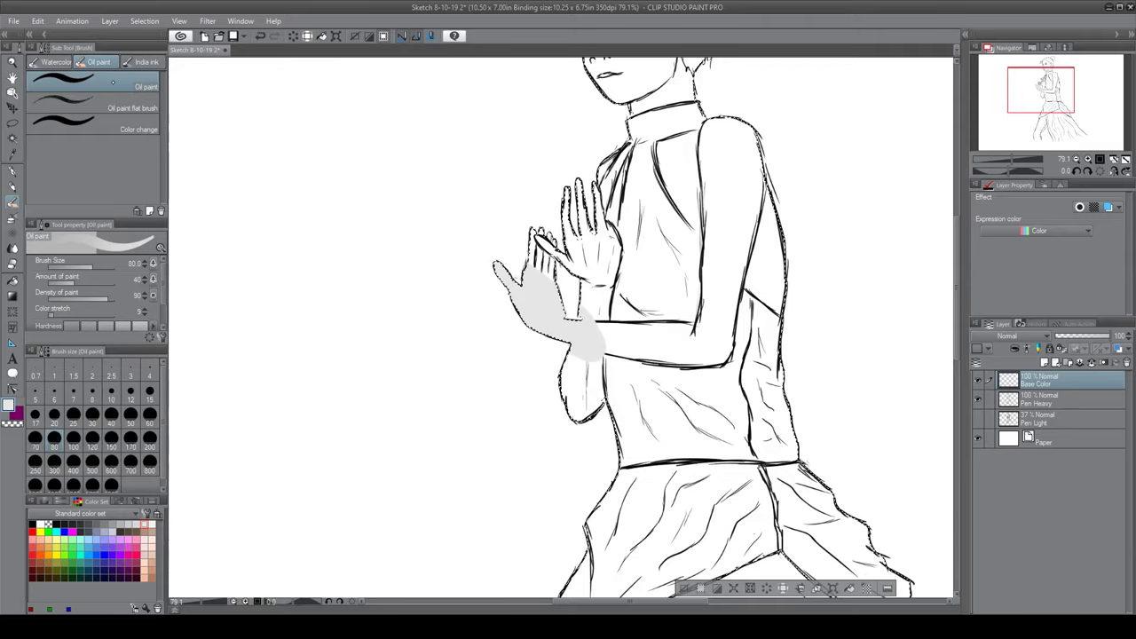
left_click_drag(577, 377, 565, 232)
key("ctrl+z")
key("ctrl+z")
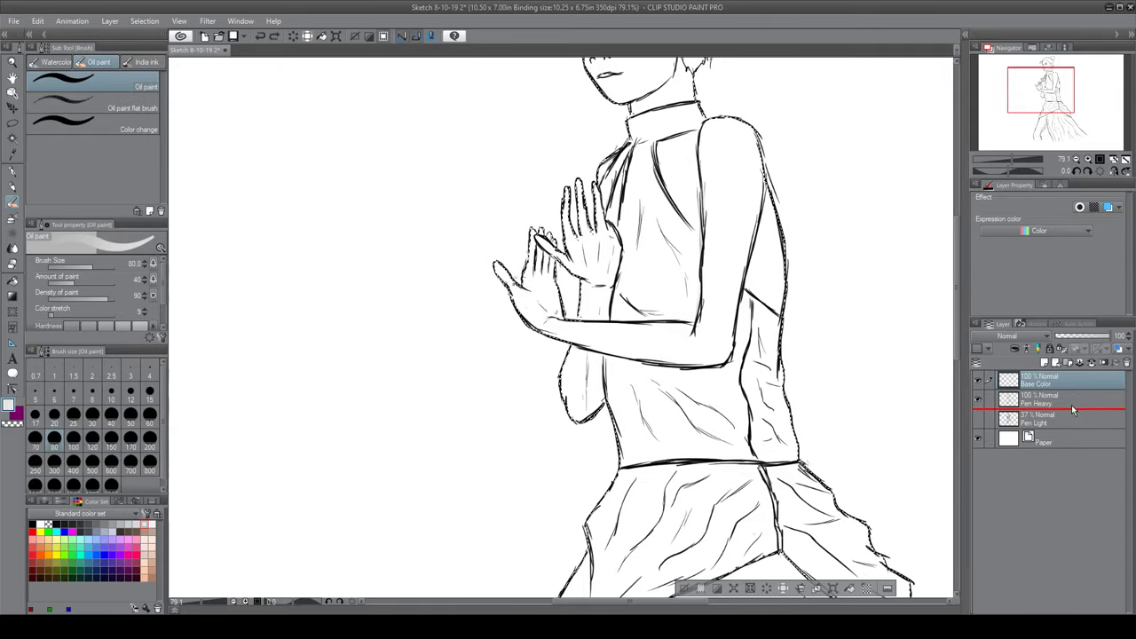
Move the Base Color layer below Pen Heavy and paint both hands and the adjoining forearms light grey at brush size 80
left_click_drag(1071, 405, 1071, 406)
key("ctrl+minus")
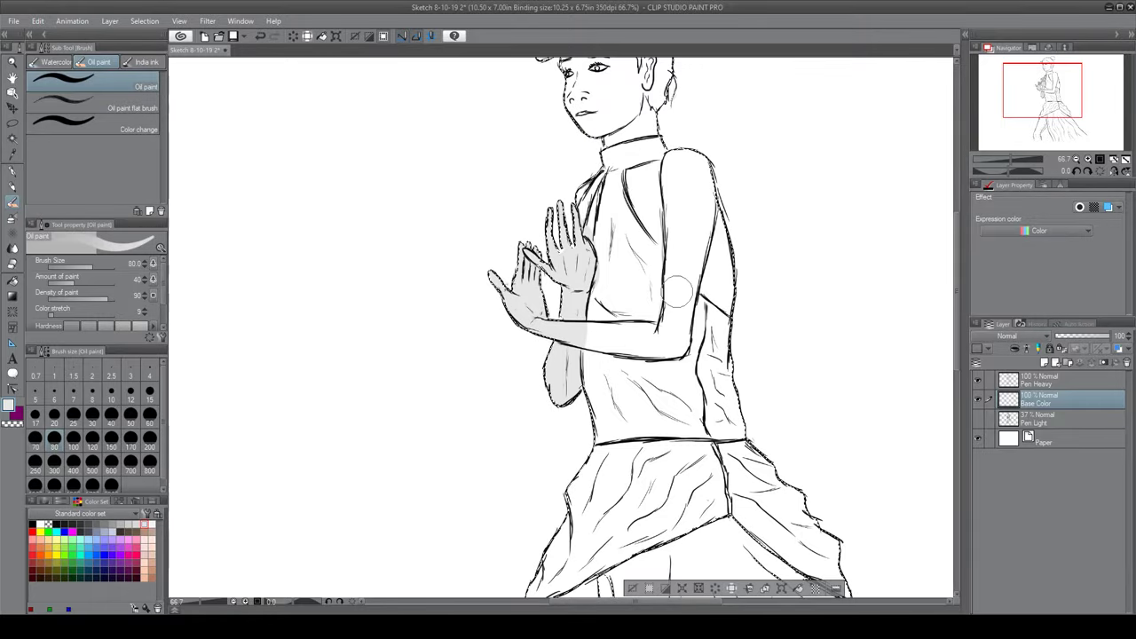
Paint the face and neck light grey, using brush size 15 along the hairline
scroll(677, 291, "up", 3)
left_click_drag(598, 253, 522, 326)
mouse_move(571, 341)
left_mouse_down()
mouse_move(583, 330)
mouse_move(523, 293)
mouse_move(567, 266)
left_mouse_up()
left_click(150, 391)
left_click_drag(544, 210, 597, 250)
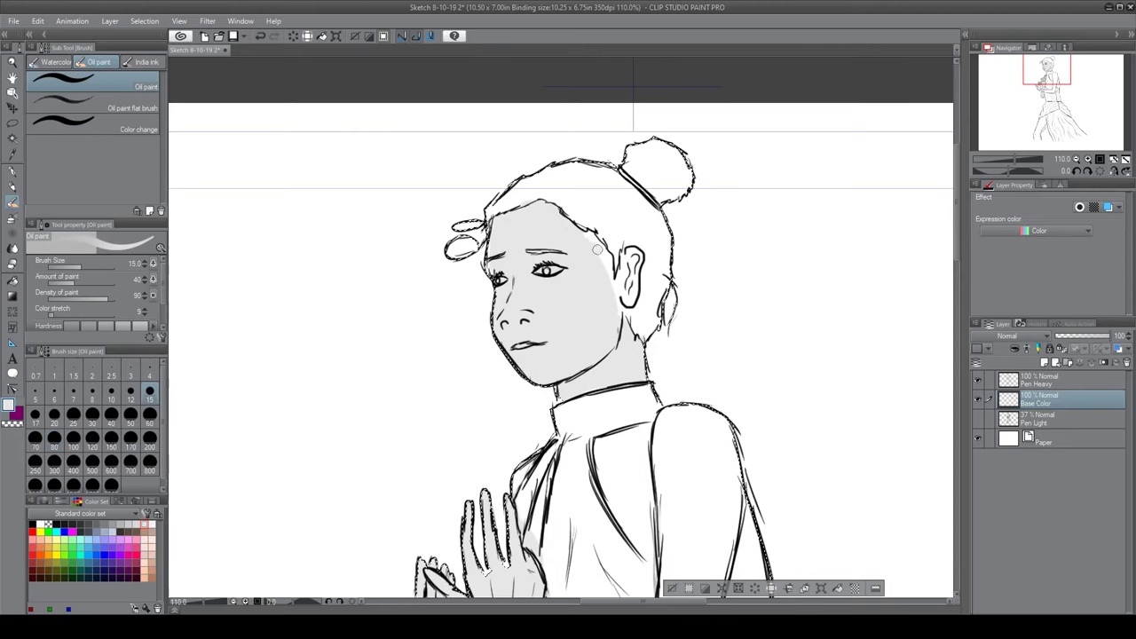
Paint the near arm, shoulder and exposed skin beside the bodice light grey with brush size 50
scroll(561, 328, "down", 10)
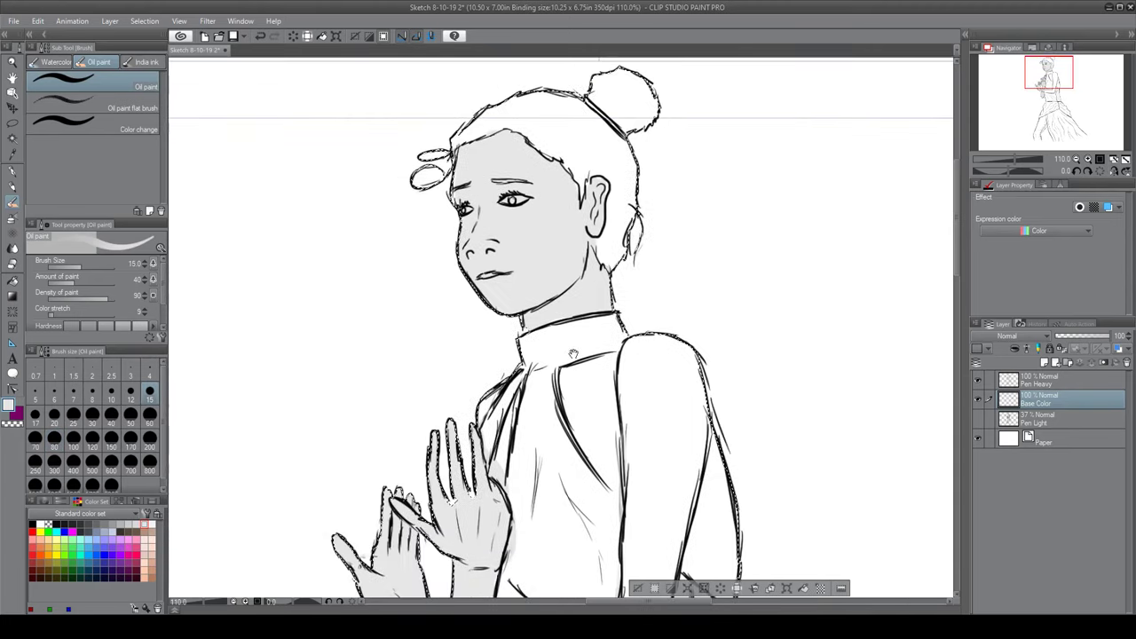
left_click(130, 414)
mouse_move(603, 341)
left_mouse_down()
mouse_move(553, 331)
mouse_move(619, 342)
mouse_move(702, 204)
left_mouse_up()
scroll(702, 203, "up", 5)
mouse_move(683, 257)
left_mouse_down()
mouse_move(681, 363)
mouse_move(707, 294)
mouse_move(692, 188)
mouse_move(626, 279)
mouse_move(618, 241)
left_mouse_up()
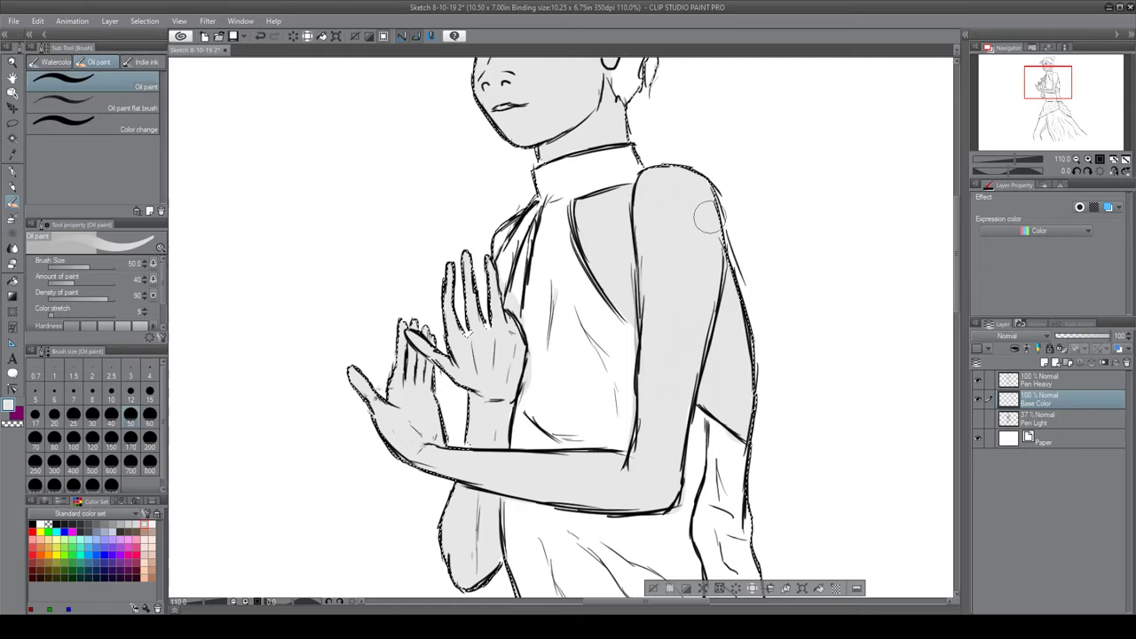
Fill the remaining skin gaps around the neck and fingers with brush size 12, and erase grey overspill beside the wrist
left_click(131, 389)
scroll(499, 234, "up", 3)
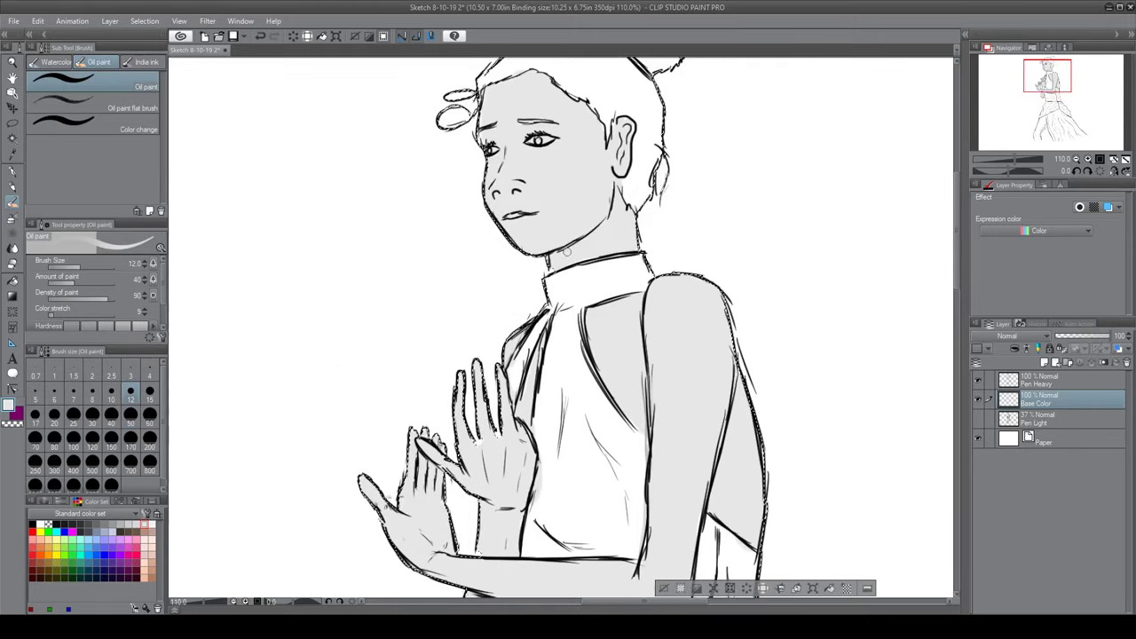
scroll(500, 234, "down", 3)
scroll(559, 211, "up", 3)
left_click_drag(559, 211, 520, 317)
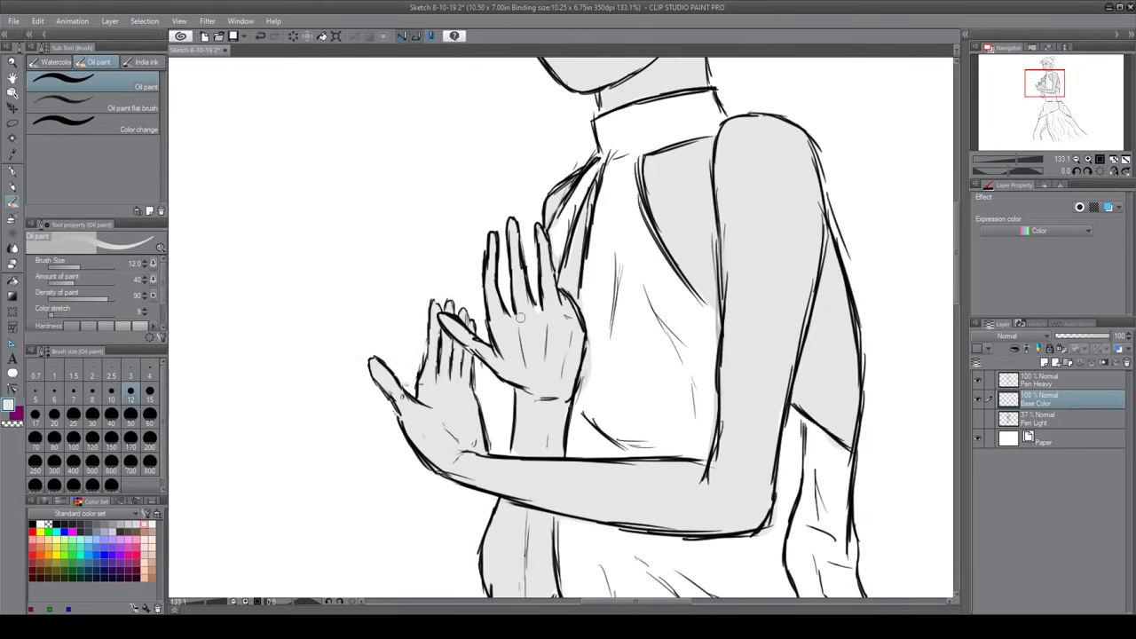
key("e")
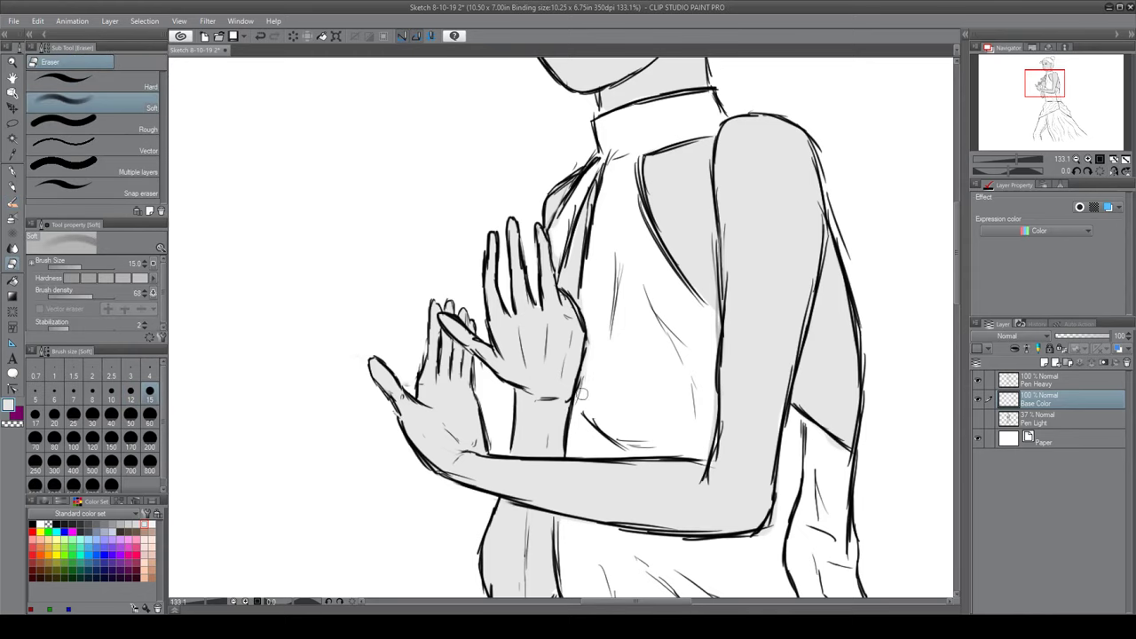
scroll(568, 354, "up", 2)
scroll(568, 330, "up", 3)
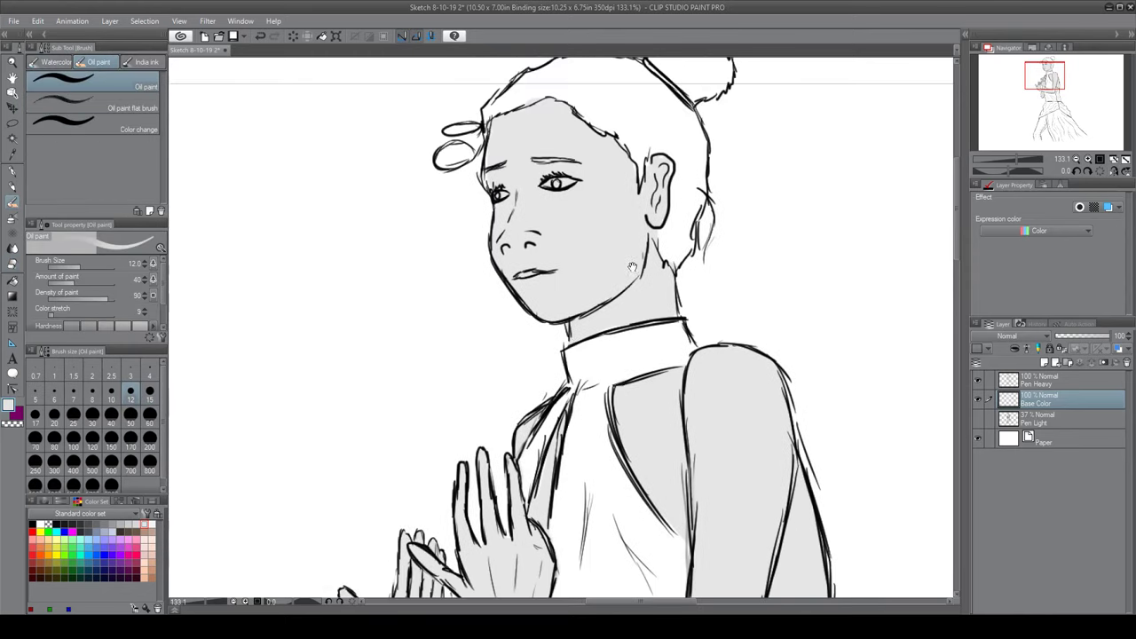
On the Pen Heavy layer, erase the loose nape lock, re-ink the hair's rear edge and add loose wisps at bun and nape
key("alt+bracketright")
left_click_drag(673, 277, 681, 301)
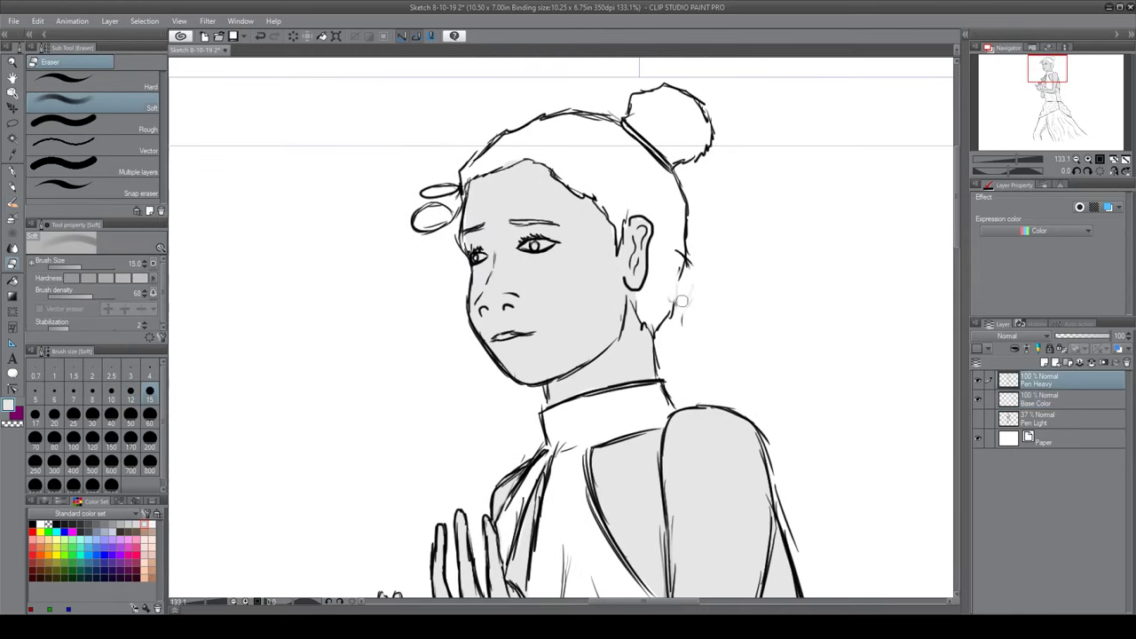
key("p")
left_click_drag(510, 299, 535, 254)
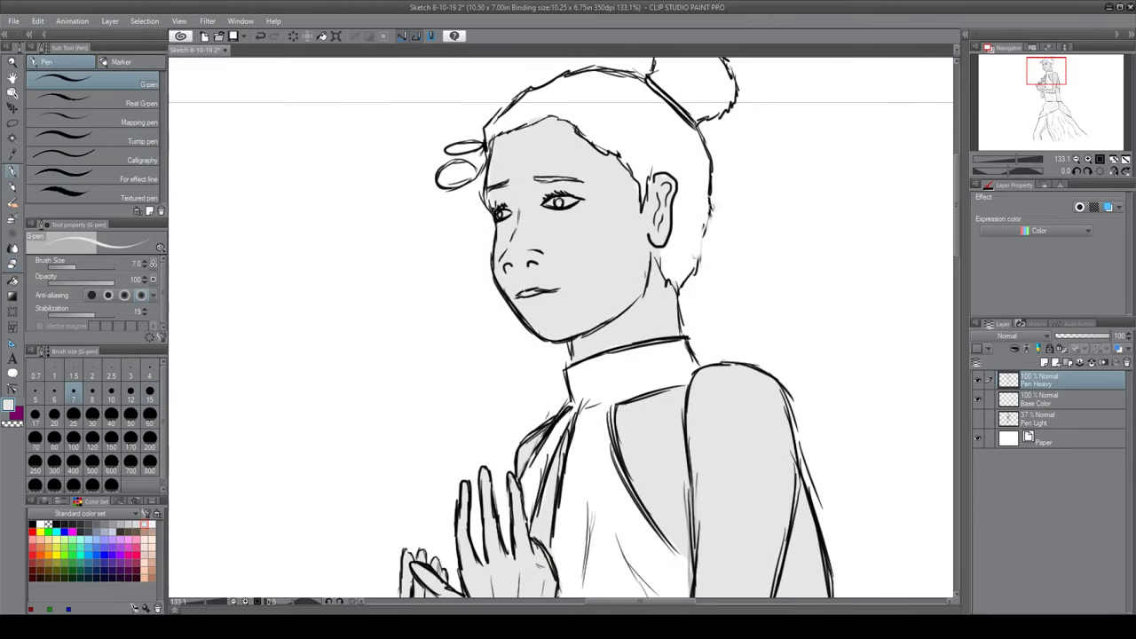
mouse_move(695, 257)
left_mouse_down()
mouse_move(664, 329)
mouse_move(665, 364)
mouse_move(691, 278)
left_mouse_up()
scroll(666, 364, "down", 2)
On the Base Color layer, auto-select the blank hair areas from the crown to behind the ear and the nape
key("alt+bracketleft")
scroll(692, 278, "up", 4)
key("w")
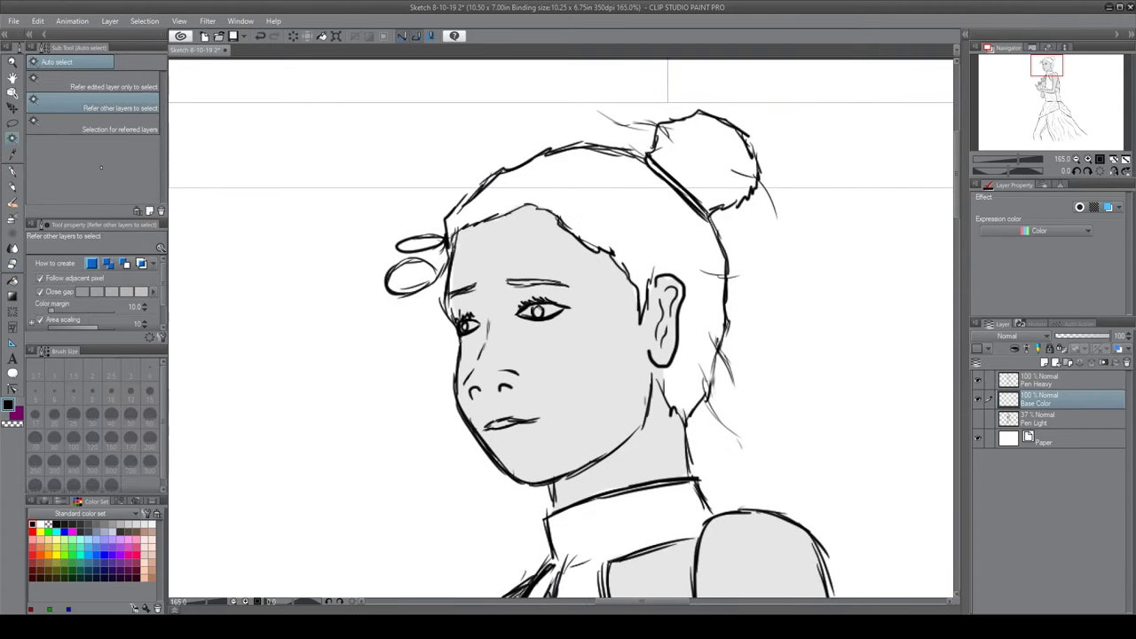
left_click(615, 246)
left_click(669, 320, "shift")
left_click(688, 390, "shift")
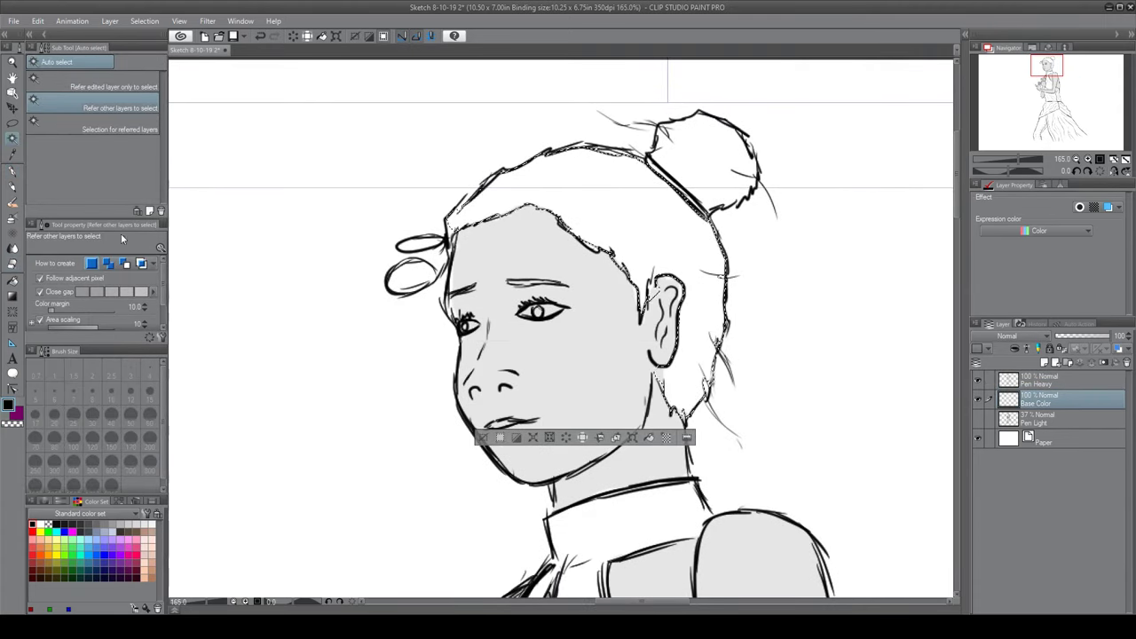
Choose dark grey for the Oil paint brush at size 60 and paste a copy of the selection onto a new layer
key("b")
left_click(150, 413)
left_click_drag(543, 191, 568, 173)
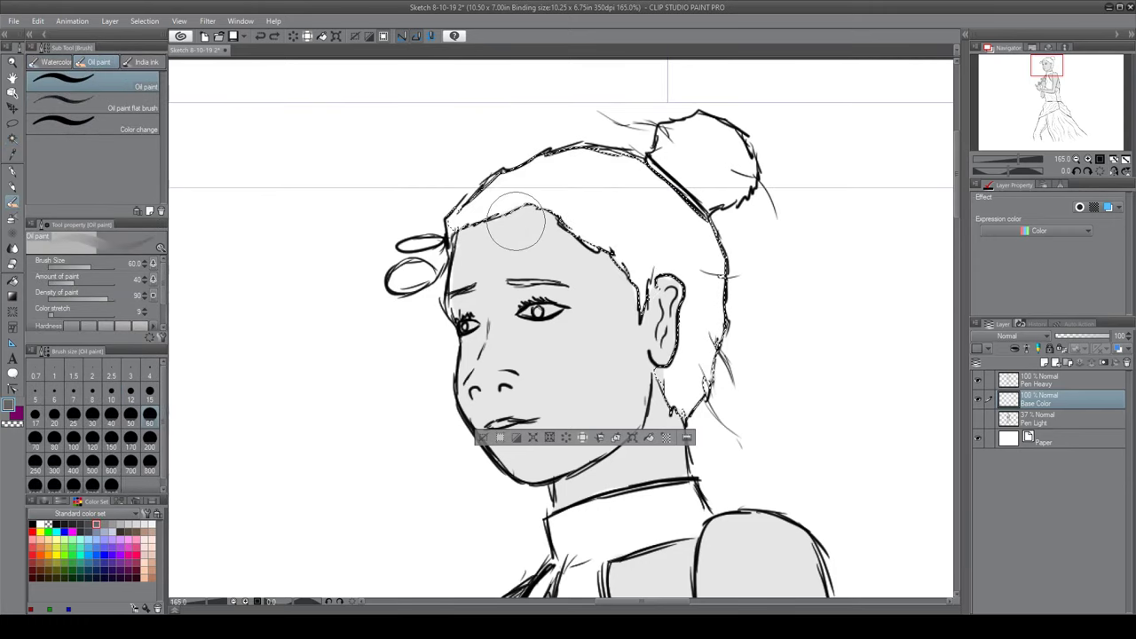
key("ctrl+c")
key("ctrl+v")
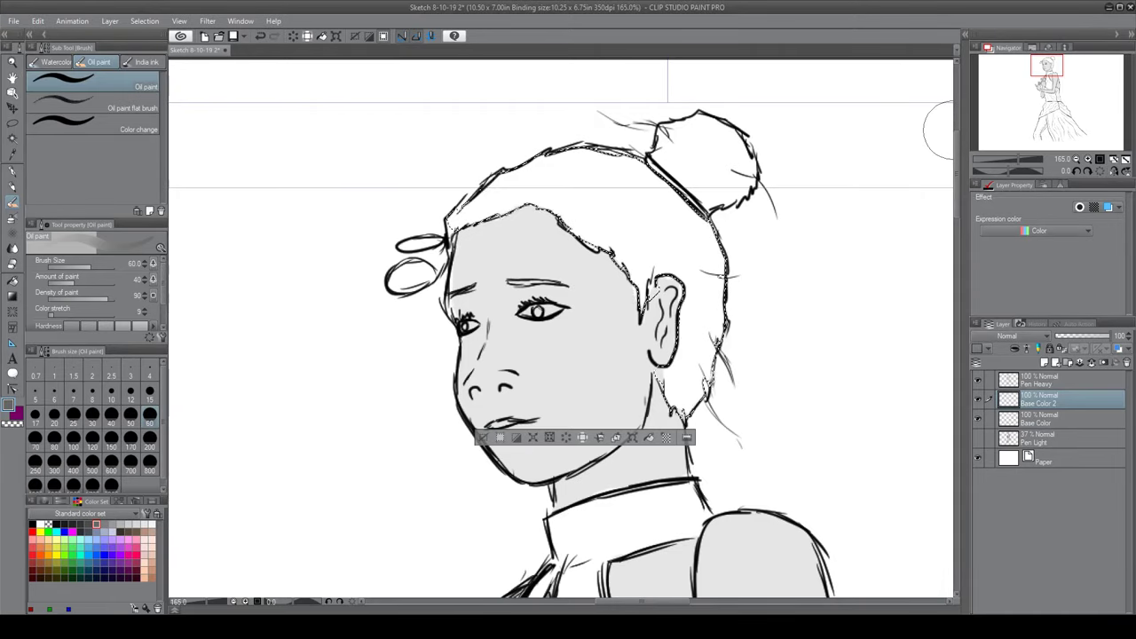
Select the bun area, paint the bun and the rest of the hair dark grey, and clear the selection
left_click(14, 142)
left_click(705, 151)
key("b")
left_click_drag(692, 133, 736, 164)
key("ctrl+alt+0")
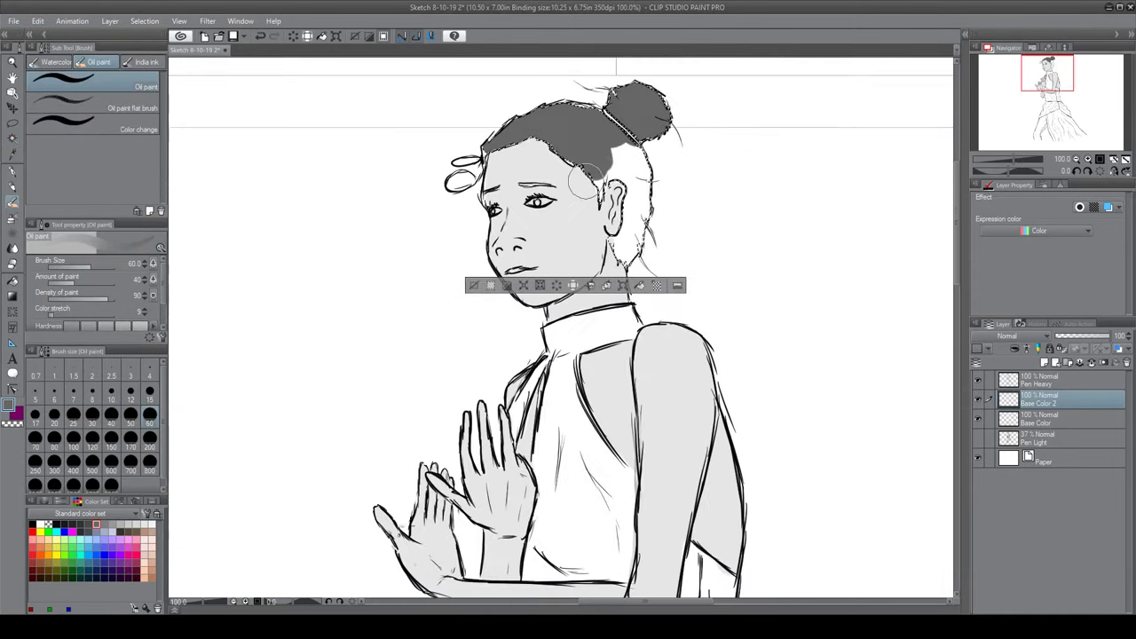
scroll(575, 187, "up", 3)
left_click_drag(661, 209, 643, 190)
left_click_drag(621, 337, 661, 142)
left_click_drag(639, 88, 603, 186)
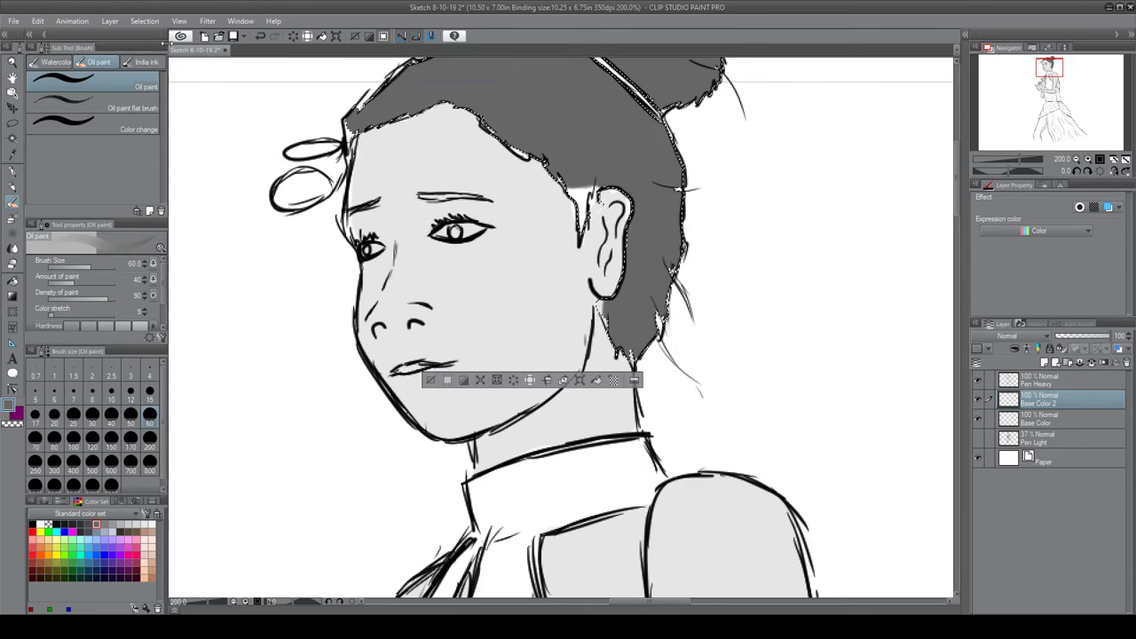
key("ctrl+d")
Fill the remaining gaps along the hairline, in front of the ear and around the bun dark grey with brush size 12
key("ctrl+alt+0")
scroll(407, 174, "up", 5)
left_click_drag(408, 166, 431, 142)
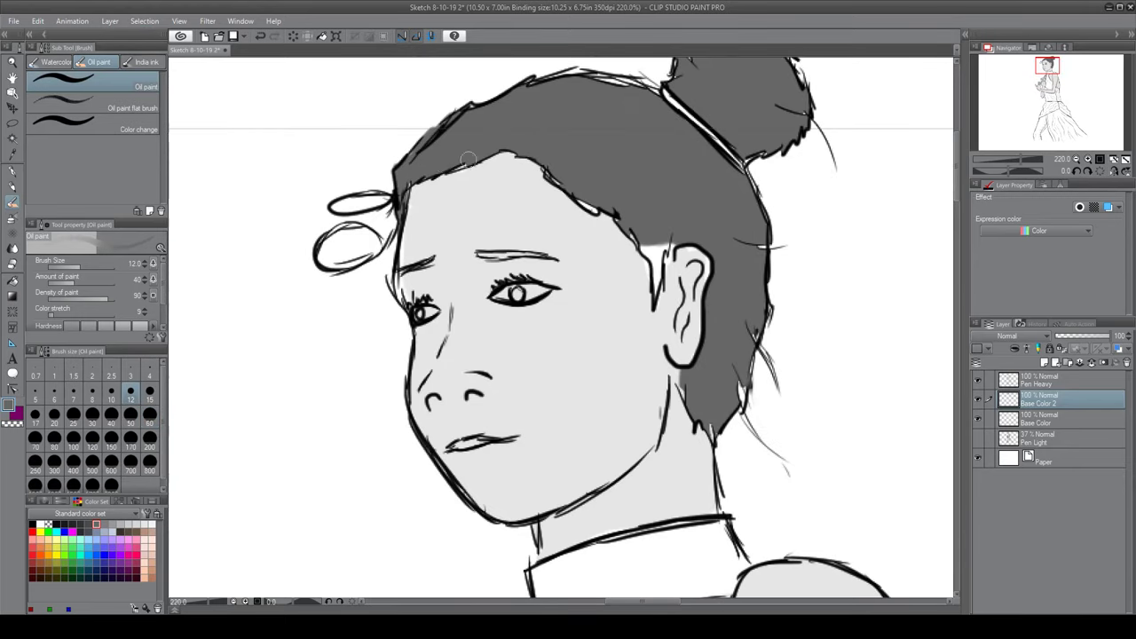
left_click_drag(552, 166, 473, 206)
mouse_move(537, 234)
left_mouse_down()
mouse_move(469, 252)
mouse_move(515, 282)
mouse_move(506, 306)
left_mouse_up()
mouse_move(590, 286)
left_mouse_down()
mouse_move(516, 242)
mouse_move(501, 379)
left_mouse_up()
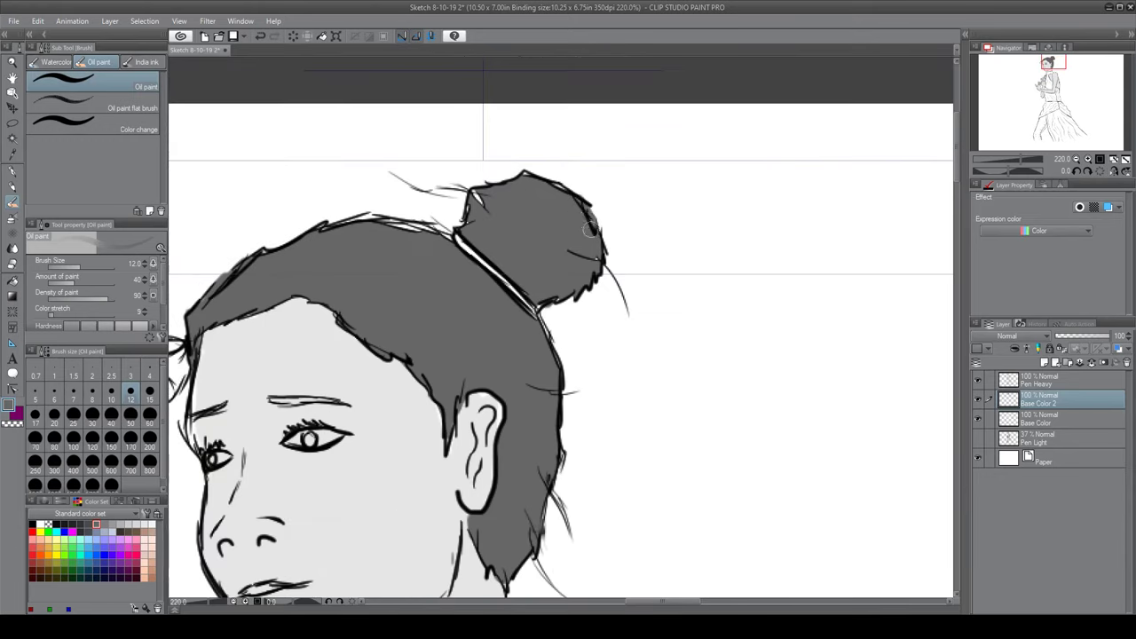
left_click_drag(417, 292, 506, 322)
mouse_move(328, 318)
left_mouse_down()
mouse_move(435, 256)
mouse_move(457, 153)
left_mouse_up()
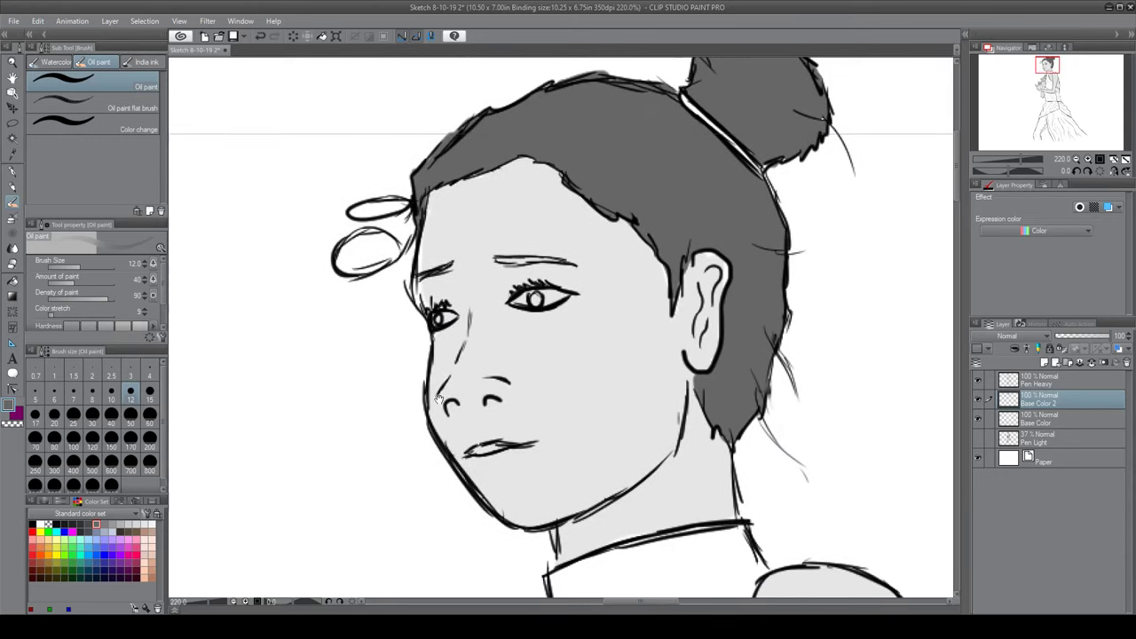
Fill the eyebrows dark grey on the Base Color 2 layer with brush size 7
key("alt+bracketleft")
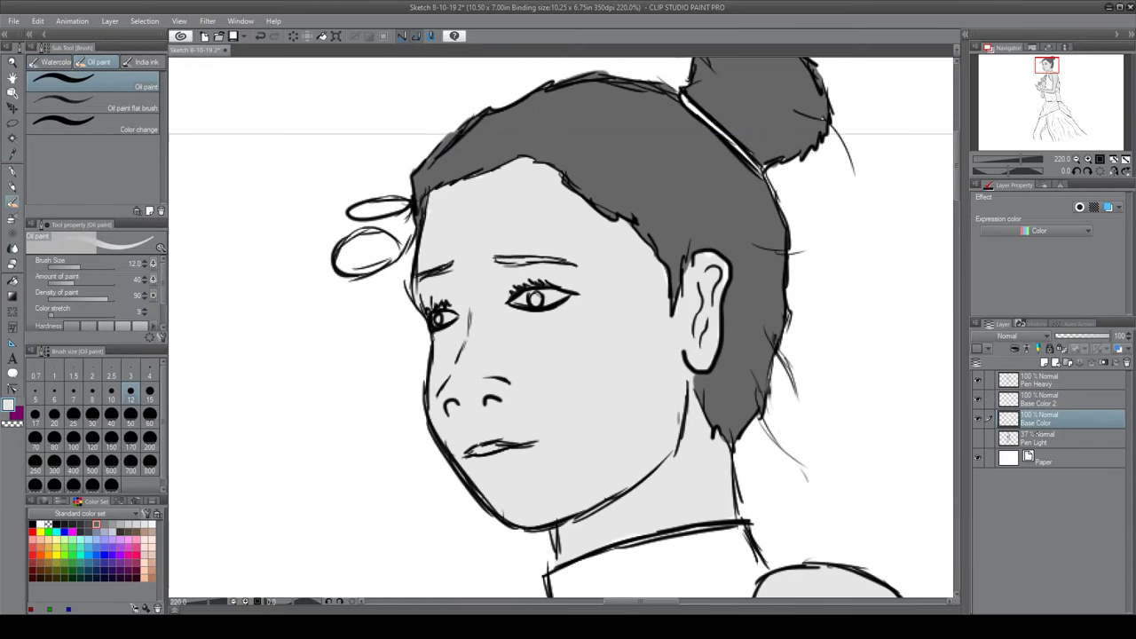
key("e")
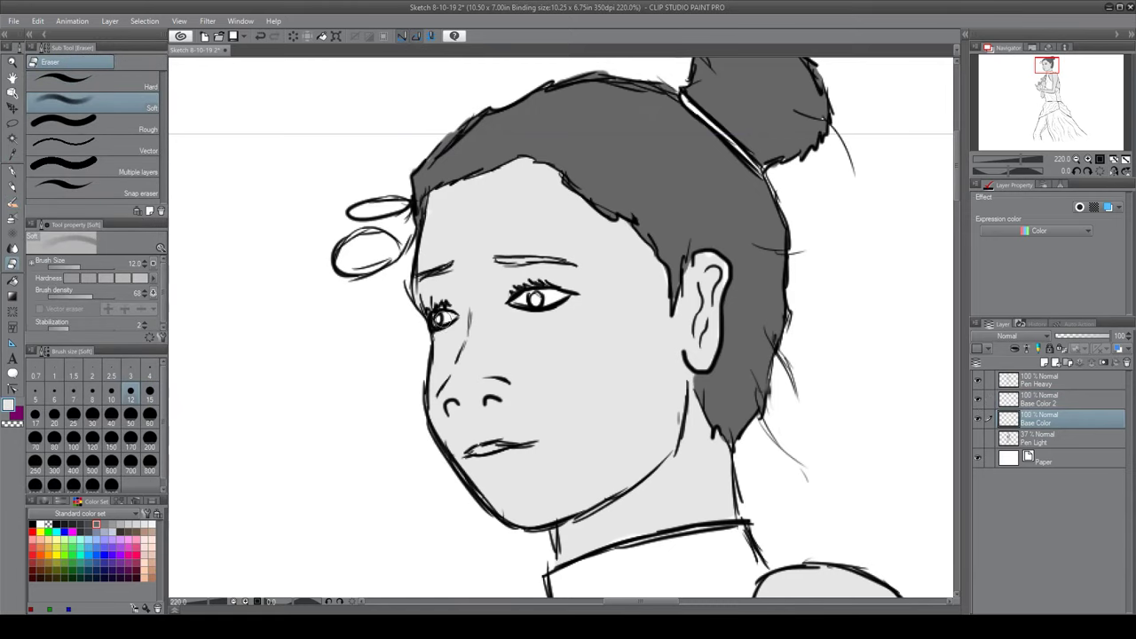
left_click_drag(514, 262, 521, 293)
key("alt+bracketright")
key("b")
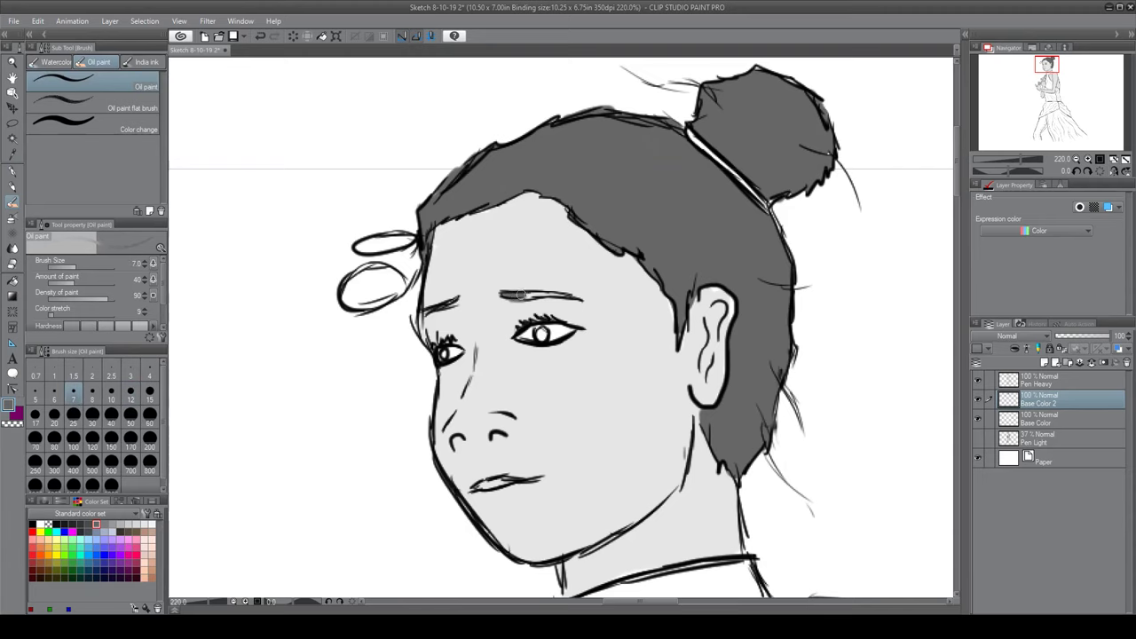
left_click_drag(435, 310, 421, 195)
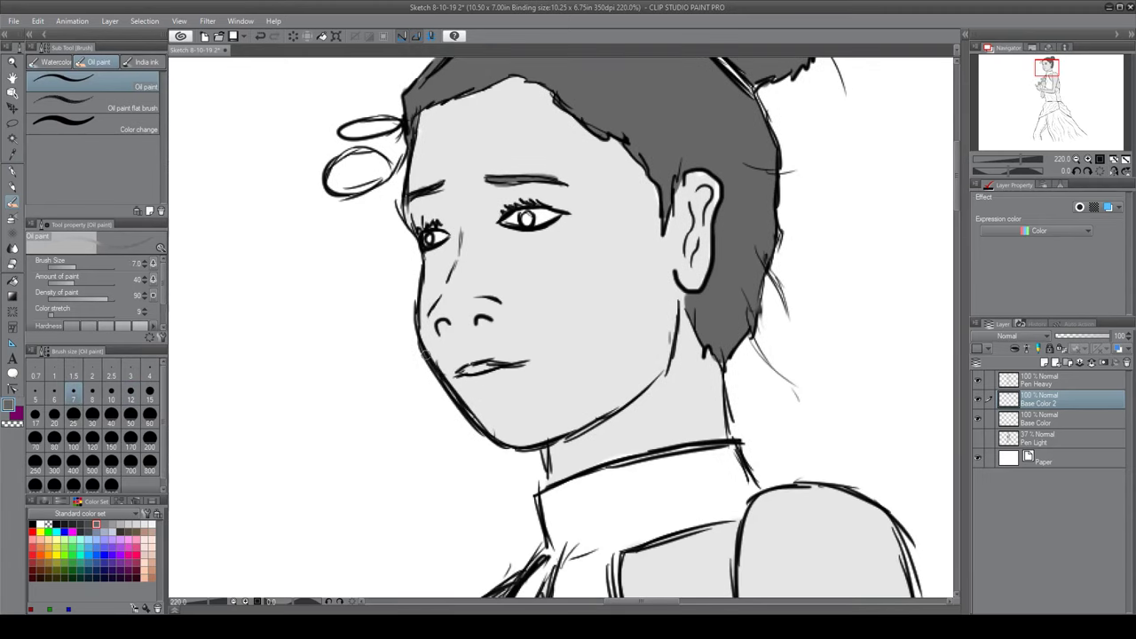
Touch up the ear's light grey edge on the Base Color layer and fill the hair tie below the bun black with the G-pen
scroll(426, 354, "up", 2)
key("e")
key("b")
key("alt+bracketleft")
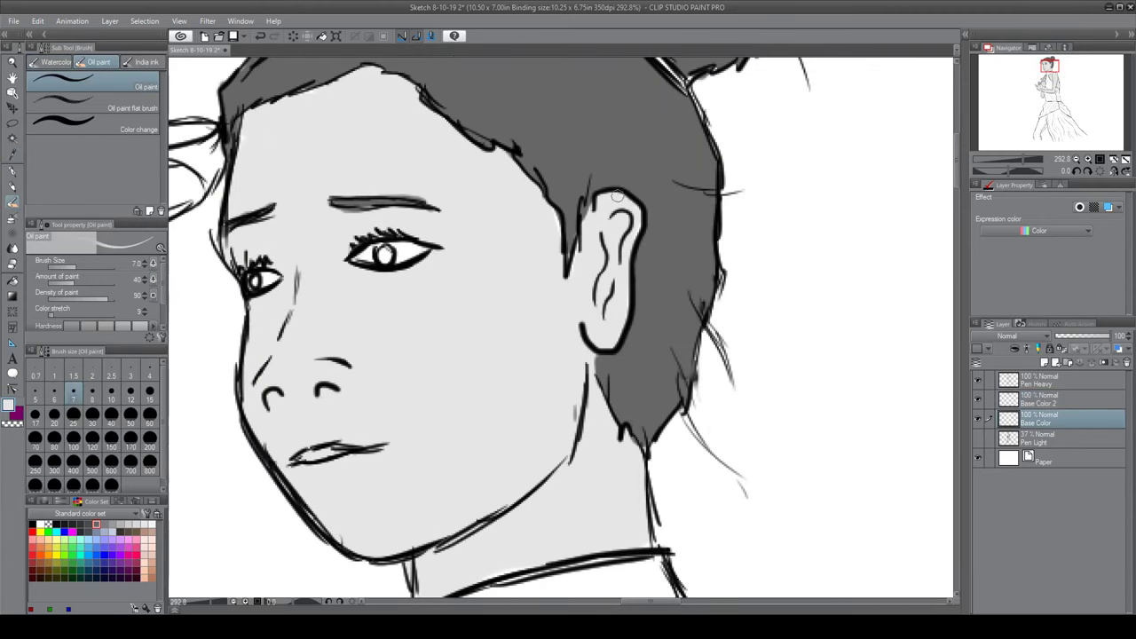
left_click_drag(617, 195, 641, 350)
key("p")
left_click_drag(603, 144, 701, 240)
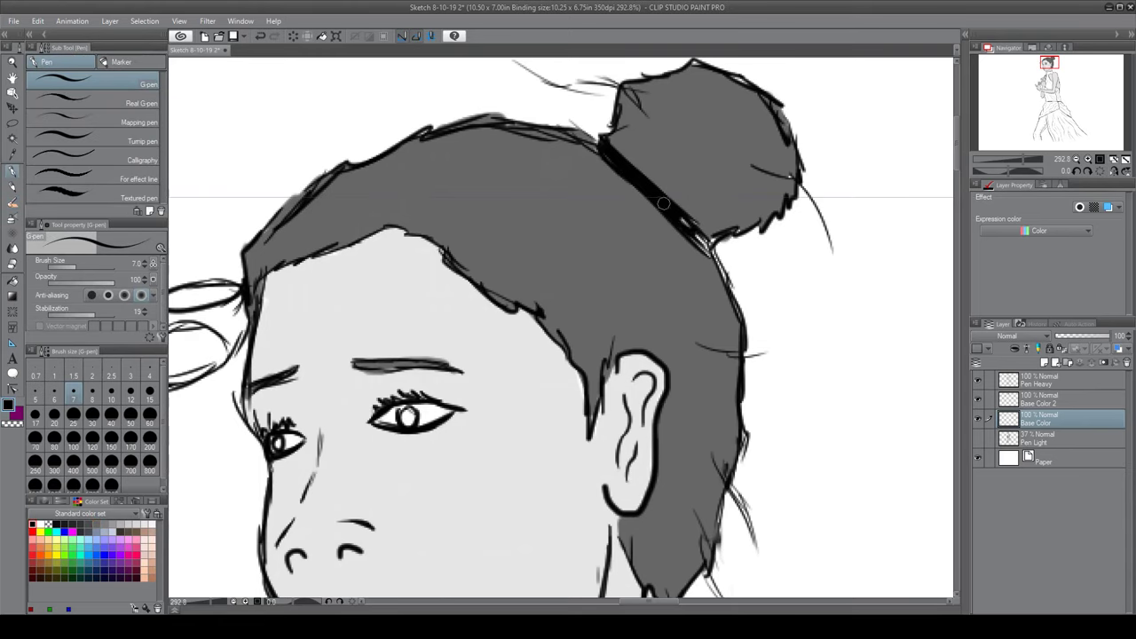
On the Pen Heavy layer, ink loose black strand lines across the bun and the crown with the G-pen at size 7
scroll(507, 217, "down", 5)
scroll(507, 217, "up", 2)
key("alt+bracketright")
key("alt+bracketright")
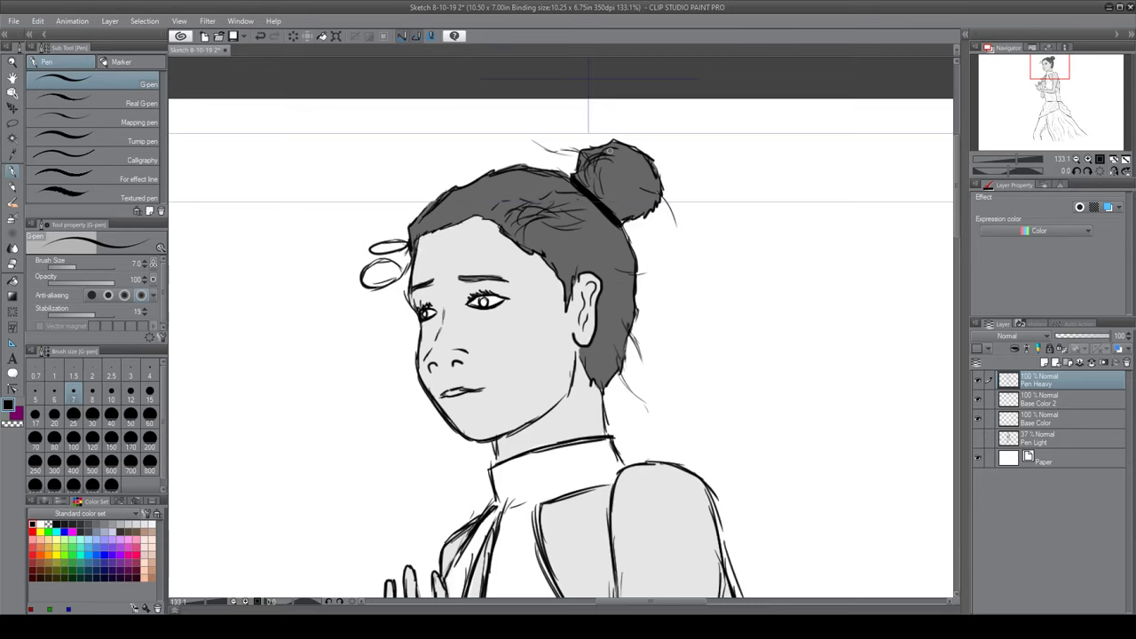
left_click_drag(618, 174, 612, 151)
mouse_move(449, 210)
left_mouse_down()
mouse_move(436, 223)
mouse_move(591, 236)
mouse_move(644, 346)
left_mouse_up()
scroll(590, 235, "right", 2)
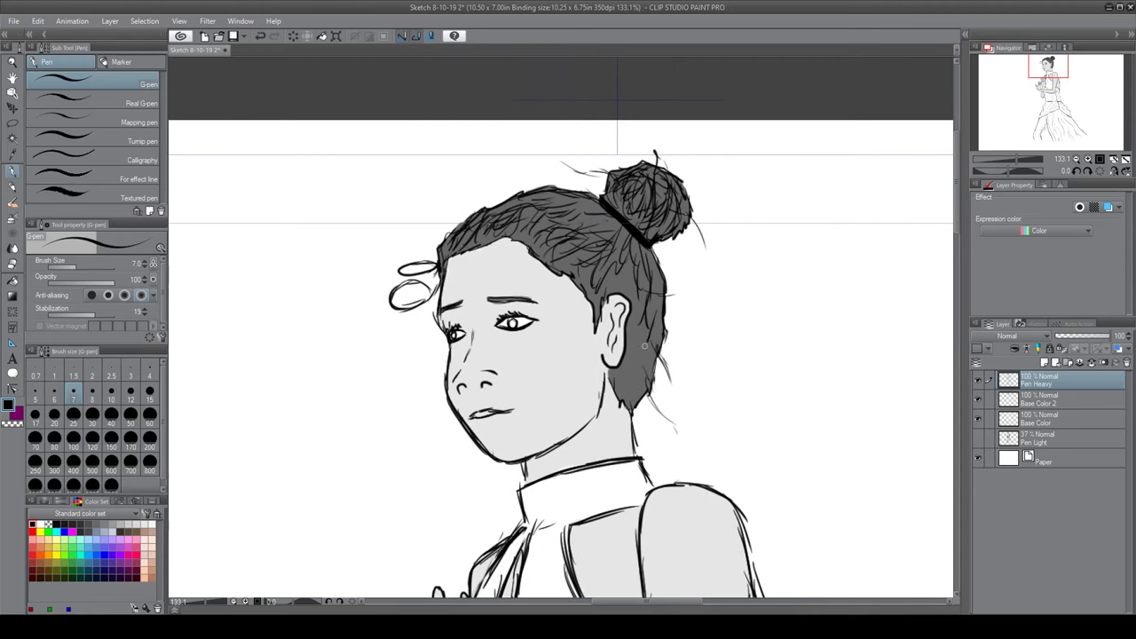
Extend the inked strand texture behind the ear down to the nape and thicken it along the front hairline
mouse_move(620, 209)
left_mouse_down()
mouse_move(534, 241)
mouse_move(497, 151)
left_mouse_up()
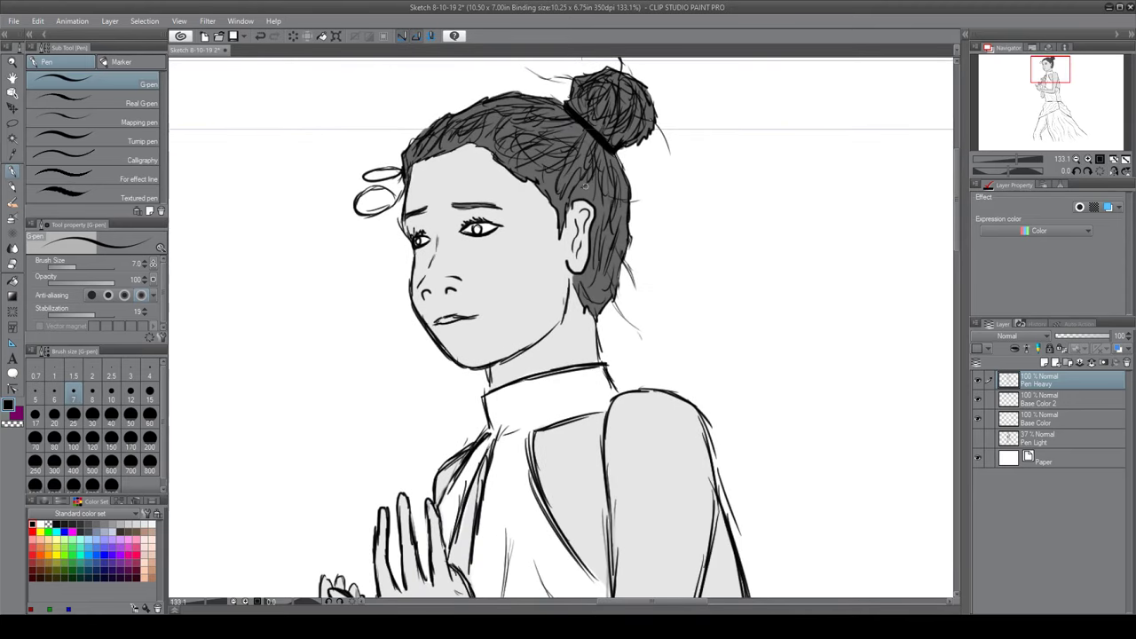
left_click_drag(588, 165, 529, 181)
left_click_drag(566, 140, 474, 115)
left_click_drag(452, 253, 527, 226)
scroll(527, 227, "down", 5)
scroll(545, 208, "up", 5)
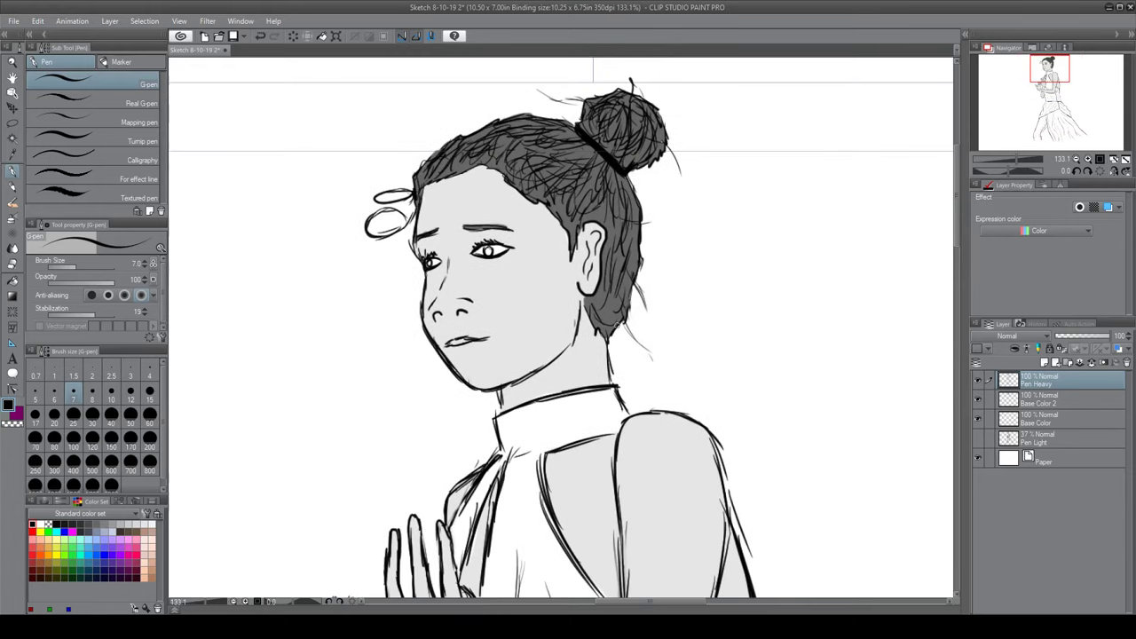
left_click_drag(527, 141, 564, 230)
On the Base Color 2 layer, paint the long flowing skirt medium grey with the Oil paint brush
scroll(593, 338, "down", 5)
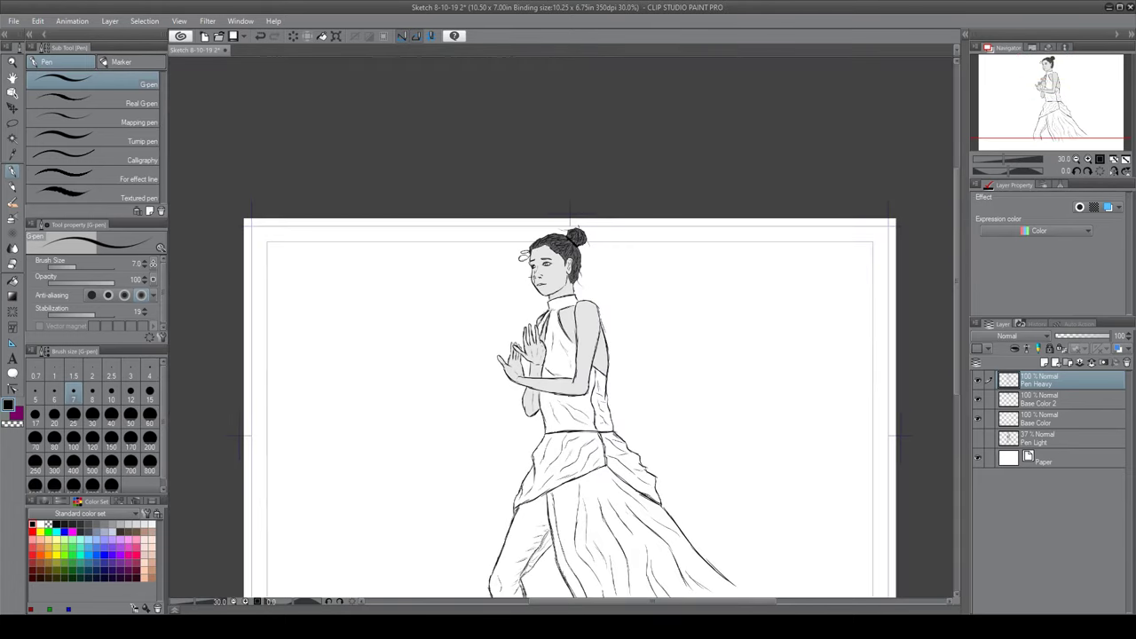
scroll(594, 337, "up", 4)
key("e")
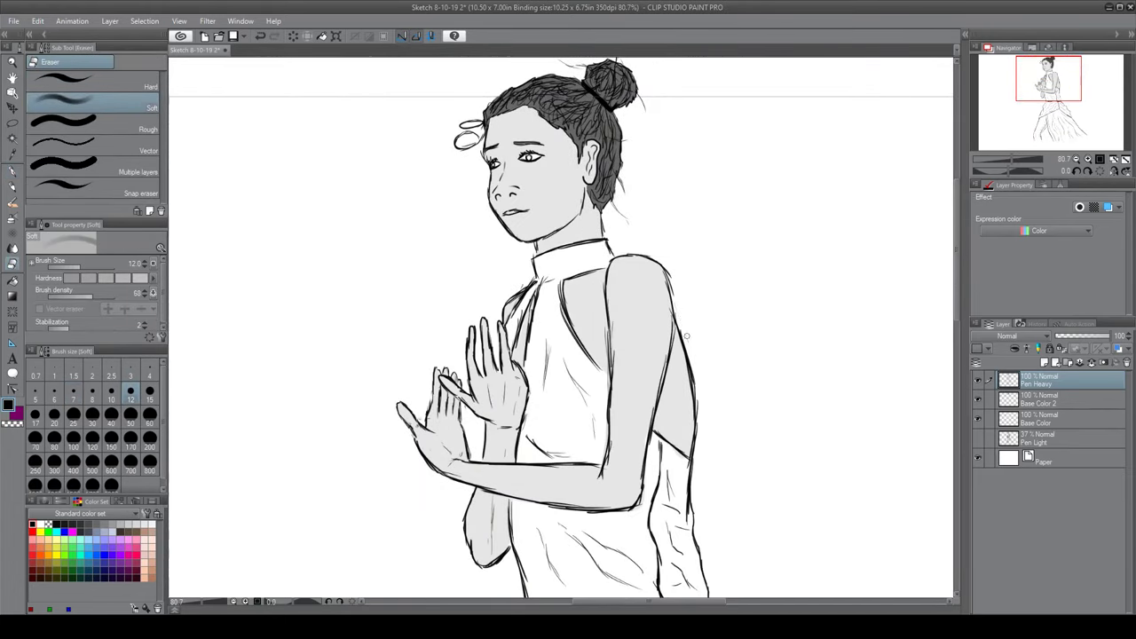
scroll(686, 335, "down", 5)
scroll(684, 373, "up", 4)
scroll(682, 384, "down", 1)
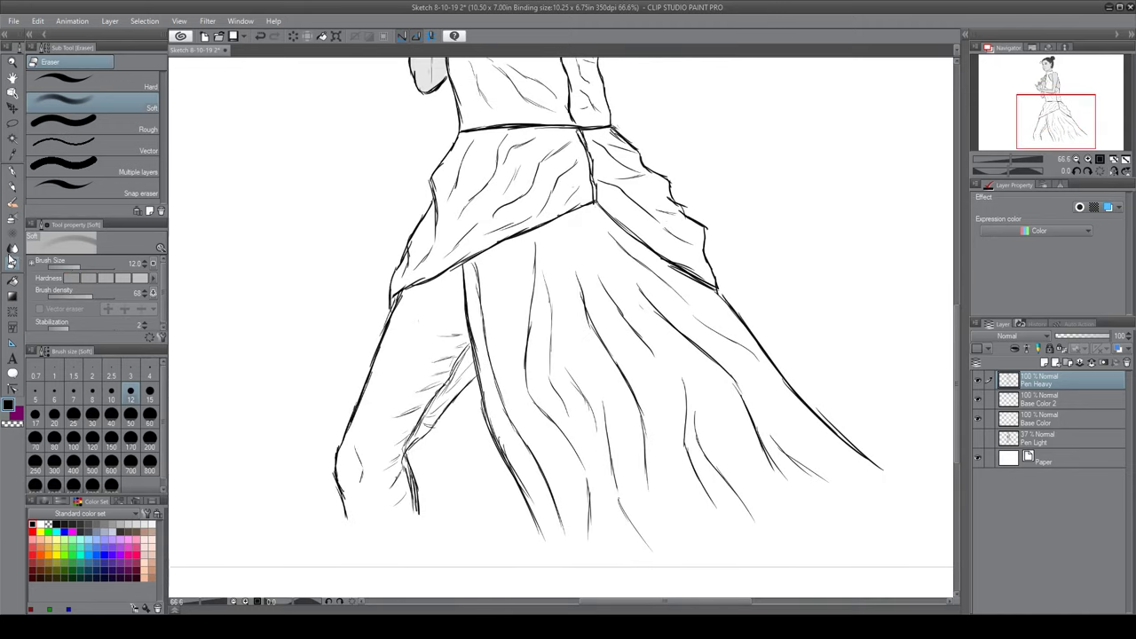
key("b")
left_click(92, 441)
mouse_move(527, 244)
left_mouse_down()
mouse_move(581, 400)
mouse_move(533, 248)
left_mouse_up()
key("ctrl+z")
left_click(1053, 416)
left_click(1042, 400)
mouse_move(539, 323)
left_mouse_down()
mouse_move(515, 355)
mouse_move(527, 409)
mouse_move(612, 519)
mouse_move(701, 266)
mouse_move(793, 494)
mouse_move(849, 473)
mouse_move(890, 523)
left_mouse_up()
key("e")
key("b")
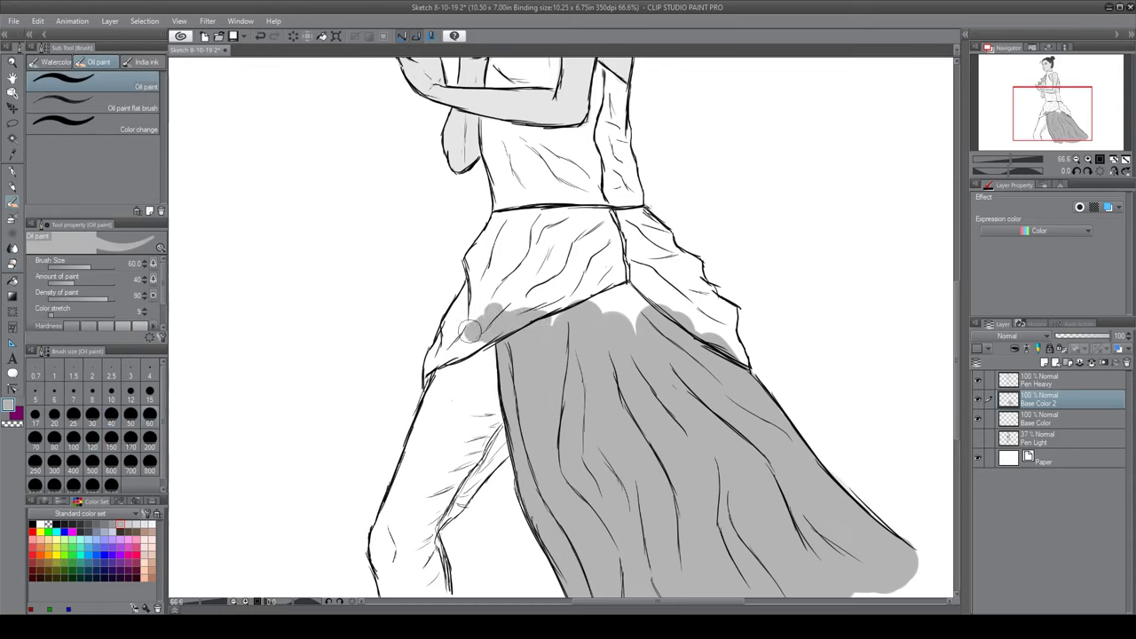
Paint the draped overskirt panels up to the waistline medium grey with brush size 60
mouse_move(470, 331)
left_mouse_down()
mouse_move(457, 297)
mouse_move(599, 266)
mouse_move(701, 302)
mouse_move(714, 323)
mouse_move(679, 275)
mouse_move(684, 257)
mouse_move(545, 244)
mouse_move(643, 213)
mouse_move(532, 246)
left_mouse_up()
left_click_drag(661, 229, 697, 266)
mouse_move(621, 311)
left_mouse_down()
mouse_move(552, 313)
mouse_move(564, 282)
mouse_move(630, 257)
mouse_move(599, 259)
left_mouse_up()
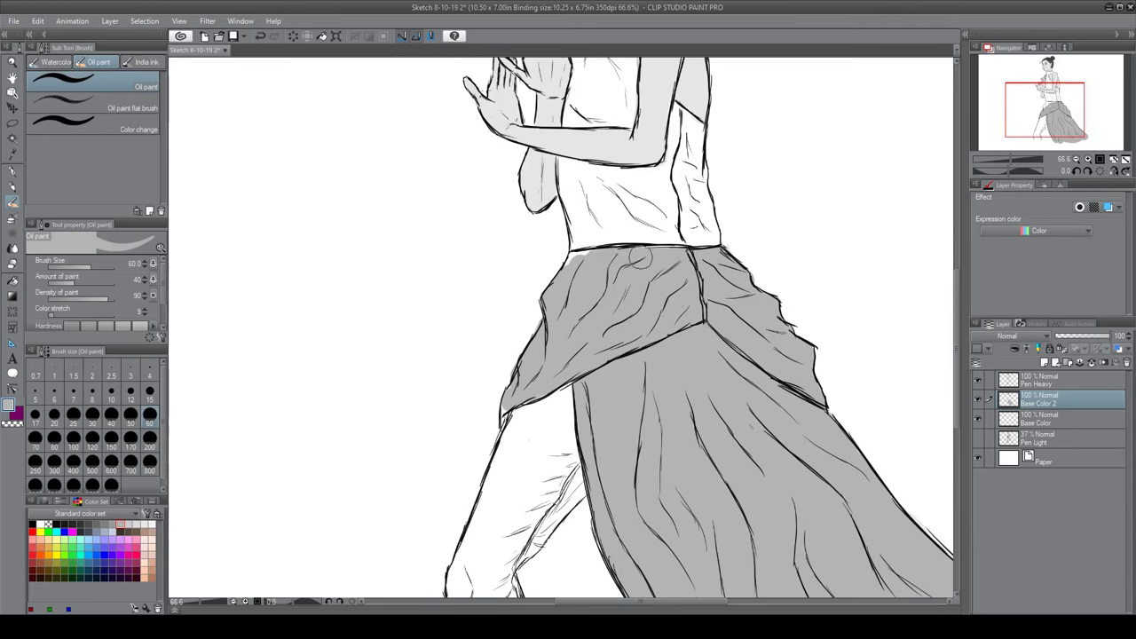
left_click_drag(673, 270, 723, 93)
Paint the bodice white with brush size 15 and add a layer named Shading above the base colors
left_click(149, 390)
mouse_move(558, 211)
left_mouse_down()
mouse_move(558, 267)
mouse_move(402, 399)
mouse_move(577, 304)
left_mouse_up()
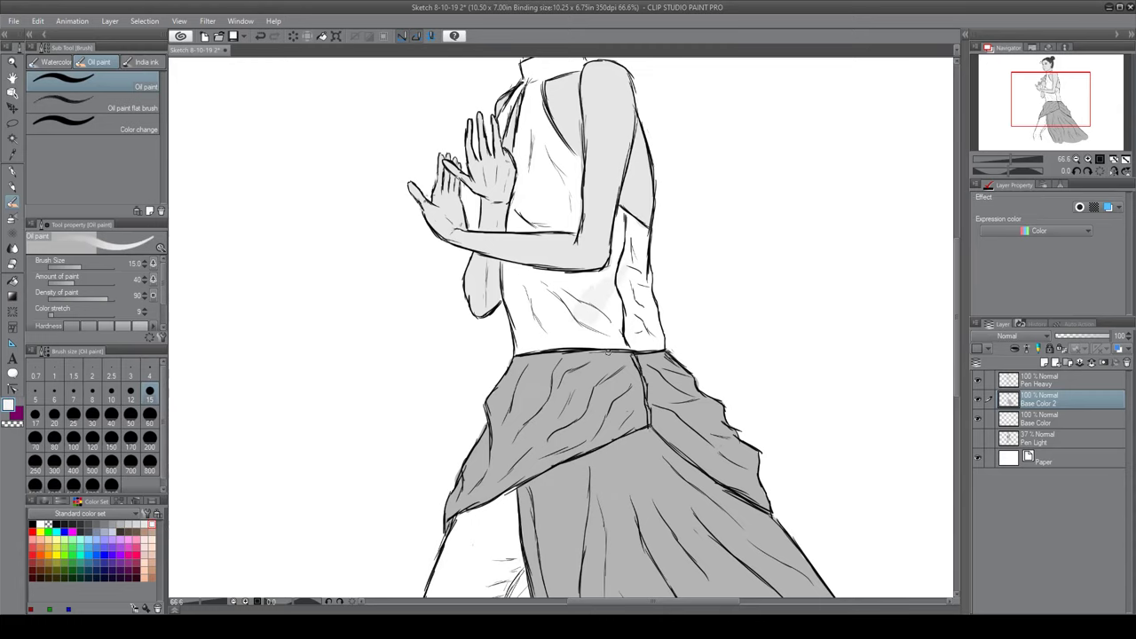
mouse_move(503, 313)
left_mouse_down()
mouse_move(555, 401)
mouse_move(533, 5)
mouse_move(541, 125)
left_mouse_up()
scroll(899, 350, "down", 2)
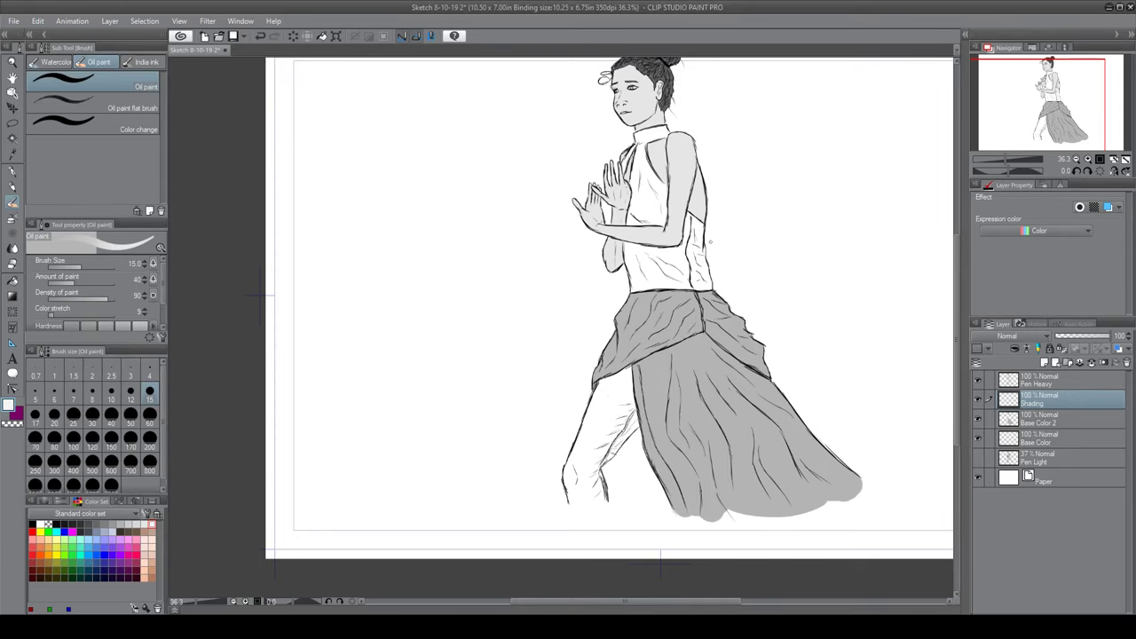
On the Shading layer, shade the eyelids and lips in soft black with the Opaque watercolor brush at size 10
scroll(646, 216, "up", 6)
key("e")
mouse_move(568, 328)
left_mouse_down()
mouse_move(560, 464)
mouse_move(471, 441)
left_mouse_up()
left_click(1038, 399)
key("b")
mouse_move(497, 355)
left_mouse_down()
mouse_move(455, 400)
mouse_move(477, 457)
left_mouse_up()
left_click(111, 391)
left_click_drag(454, 321, 519, 312)
left_click_drag(377, 328, 411, 331)
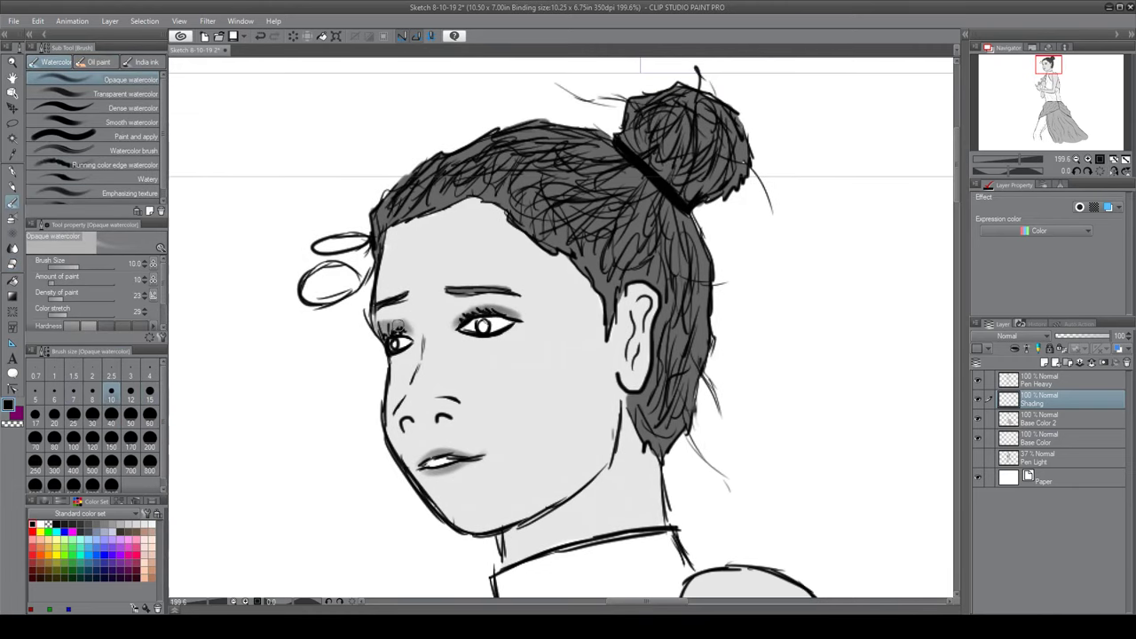
Shade the nostrils and the inside of the ear with brush size 7
left_click_drag(445, 389, 454, 321)
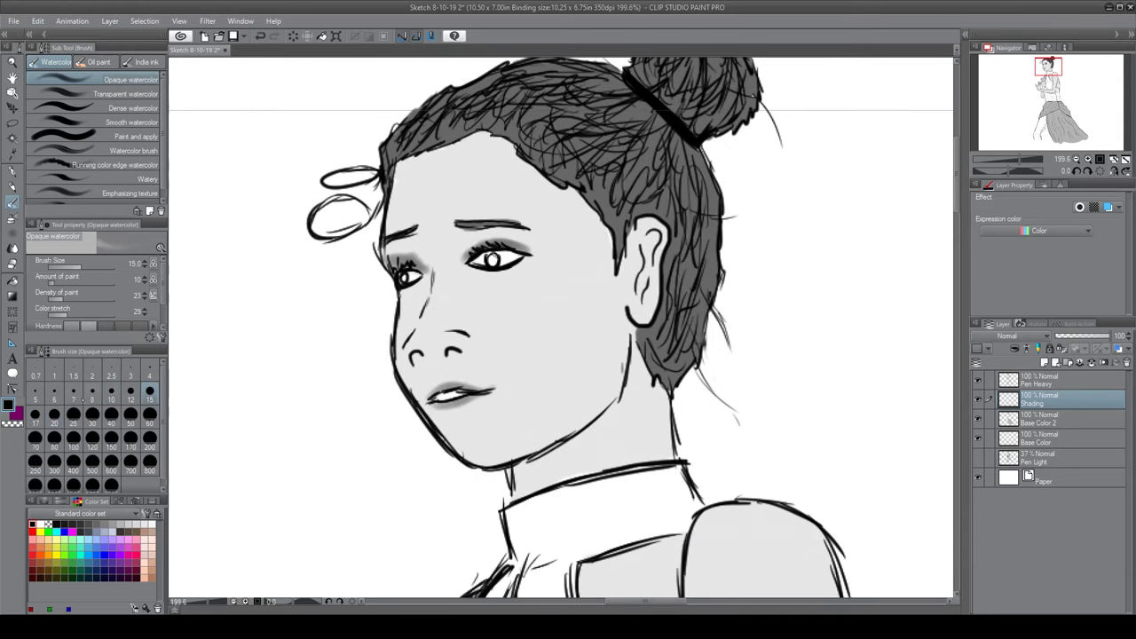
left_click(74, 391)
mouse_move(559, 329)
left_mouse_down()
mouse_move(528, 367)
mouse_move(455, 360)
mouse_move(447, 481)
left_mouse_up()
Darken the hair and bun with soft black shading at brush size 20
left_click(54, 413)
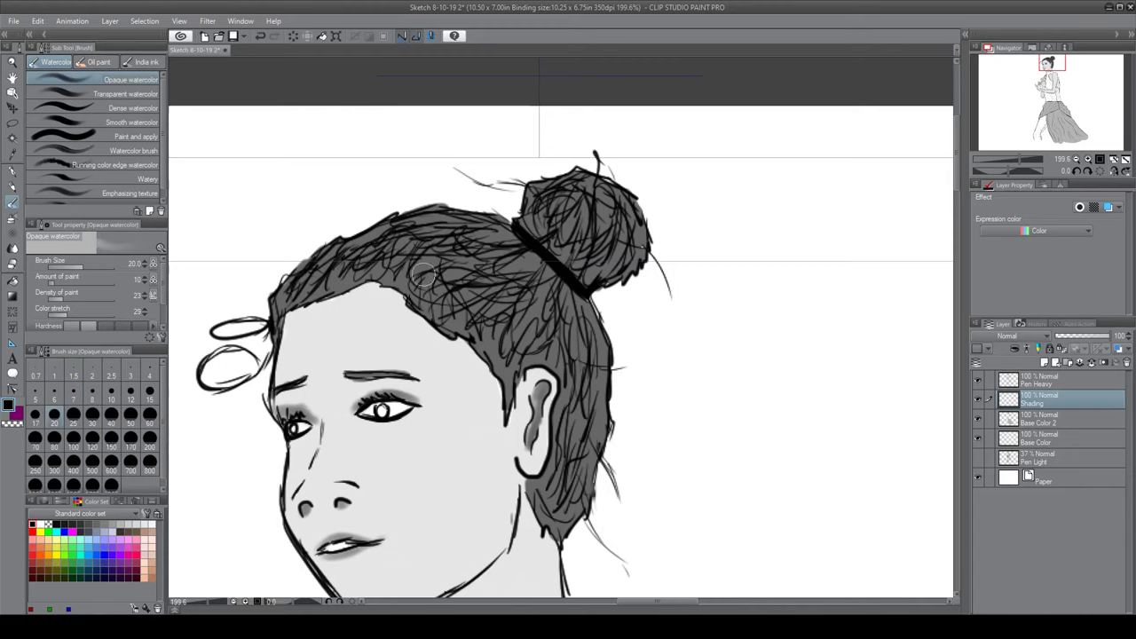
mouse_move(426, 257)
left_mouse_down()
mouse_move(524, 337)
mouse_move(579, 446)
mouse_move(524, 354)
mouse_move(426, 266)
mouse_move(586, 231)
mouse_move(568, 248)
left_mouse_up()
mouse_move(364, 256)
left_mouse_down()
mouse_move(479, 257)
mouse_move(550, 232)
mouse_move(471, 275)
left_mouse_up()
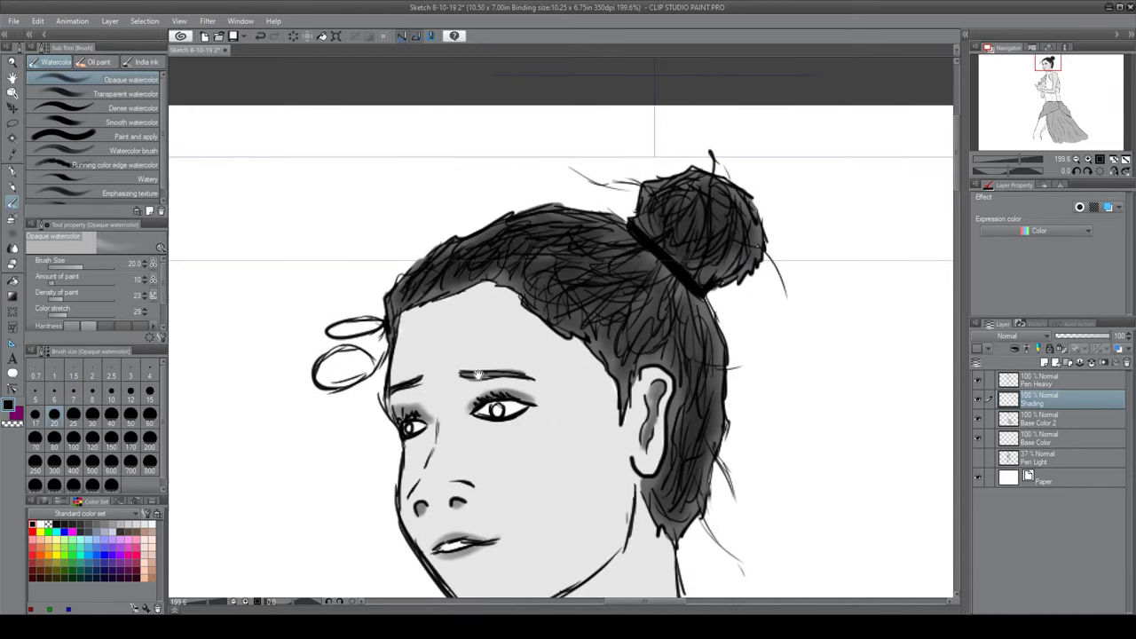
Shade the front edge and front folds of the draped overskirt with brush size 20
scroll(449, 393, "down", 3)
scroll(434, 138, "down", 3)
scroll(435, 137, "down", 3)
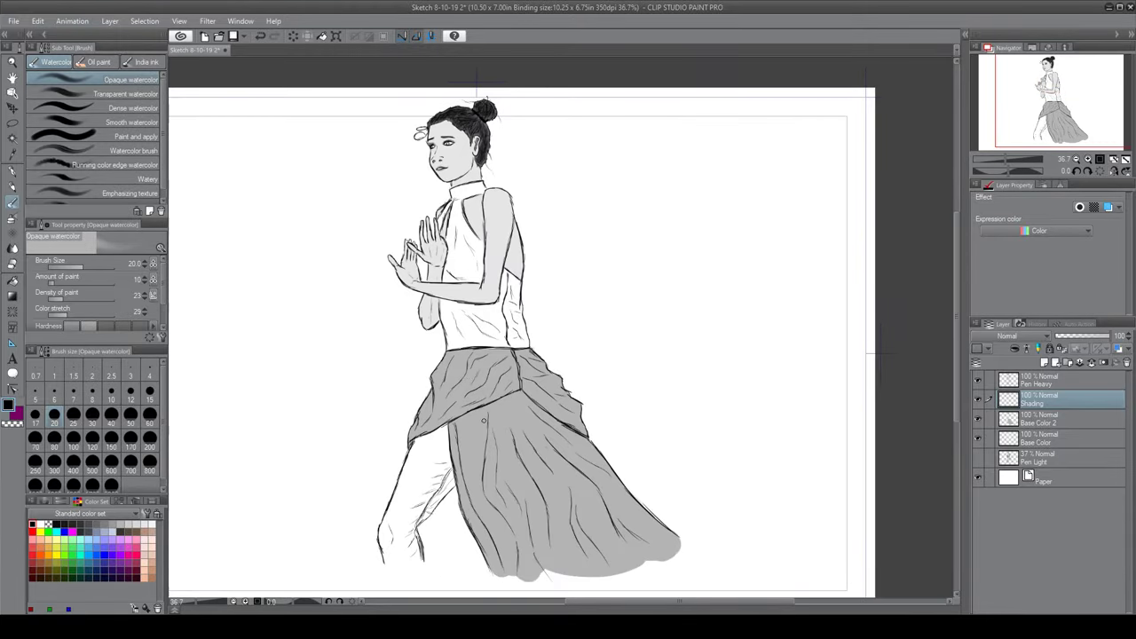
scroll(496, 498, "up", 3)
left_click_drag(525, 377, 518, 337)
key("bracketleft")
key("bracketleft")
key("bracketleft")
key("bracketleft")
key("bracketleft")
key("bracketleft")
key("bracketleft")
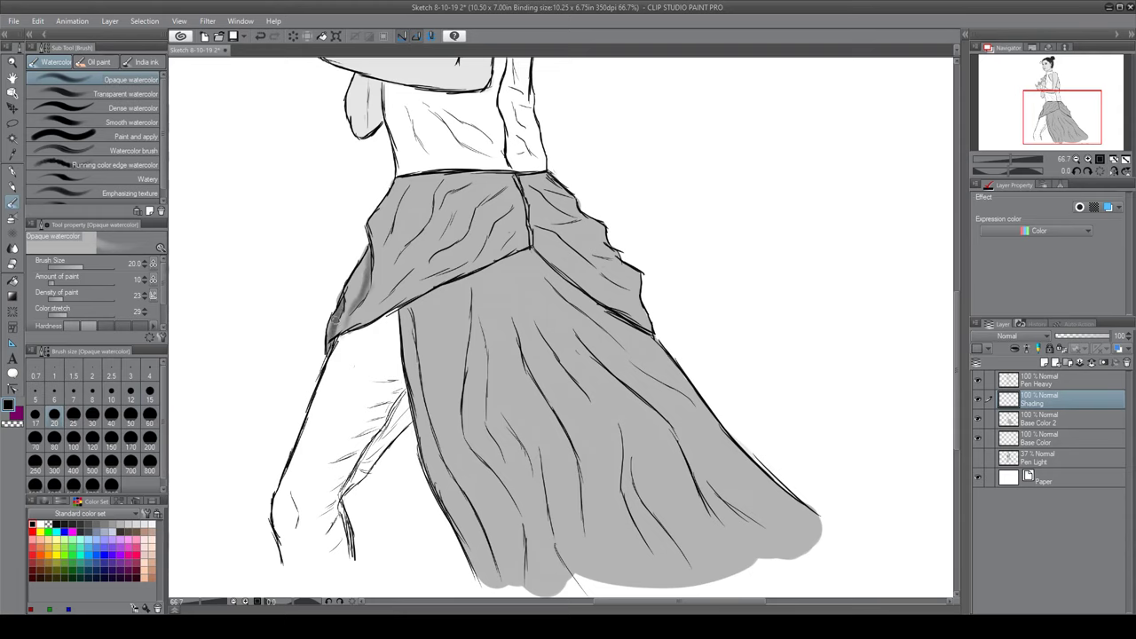
mouse_move(332, 345)
left_mouse_down()
mouse_move(389, 297)
mouse_move(433, 199)
left_mouse_up()
left_click_drag(374, 264, 398, 309)
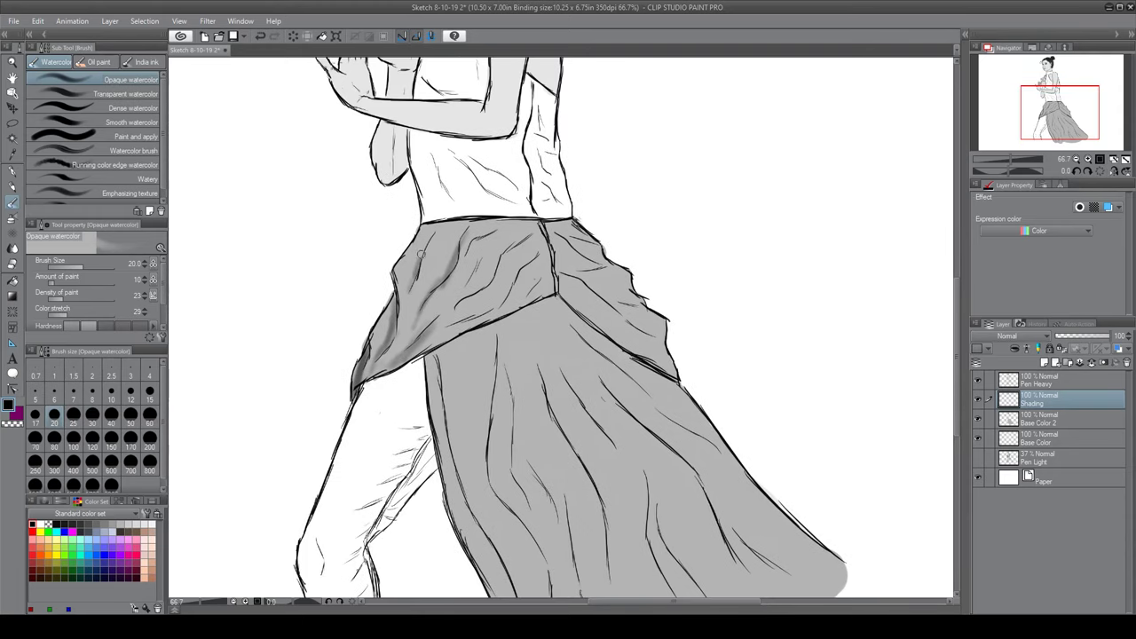
left_click_drag(410, 253, 430, 289)
Shade the front edge and the first long folds of the lower skirt down to the hem
mouse_move(478, 351)
left_mouse_down()
mouse_move(452, 278)
mouse_move(443, 449)
left_mouse_up()
mouse_move(473, 262)
left_mouse_down()
mouse_move(473, 120)
mouse_move(451, 383)
left_mouse_up()
mouse_move(444, 330)
left_mouse_down()
mouse_move(433, 439)
mouse_move(422, 357)
left_mouse_up()
left_click_drag(413, 385, 487, 545)
left_click_drag(486, 496, 466, 523)
left_click_drag(469, 440, 484, 525)
left_click_drag(418, 404, 399, 333)
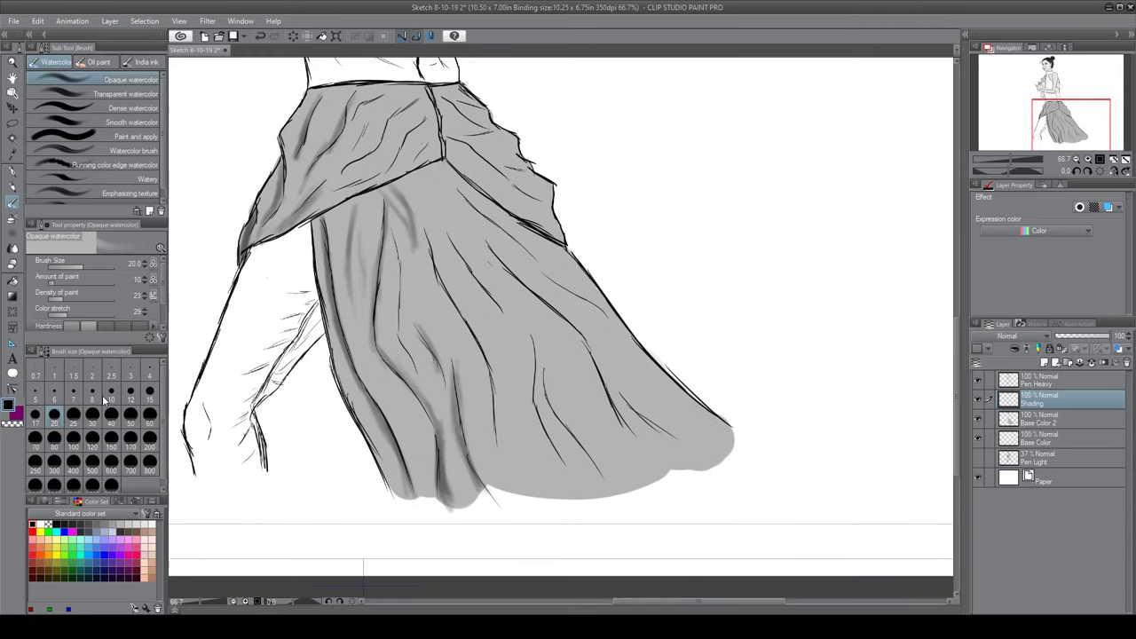
Deepen the shadows along the lower skirt's front panel and hem folds with brush size 50
left_click(131, 414)
left_click_drag(459, 444, 470, 508)
left_click_drag(410, 399, 372, 497)
left_click_drag(399, 355, 417, 448)
left_click_drag(337, 327, 377, 516)
Shade the middle folds of the lower skirt down toward the hem with brush size 25
left_click(73, 414)
left_click_drag(382, 449, 440, 554)
left_click_drag(426, 390, 403, 452)
left_click_drag(408, 475, 435, 532)
left_click_drag(391, 381, 399, 481)
left_click_drag(390, 444, 417, 536)
left_click_drag(426, 417, 403, 452)
mouse_move(448, 548)
left_mouse_down()
mouse_move(416, 482)
mouse_move(375, 337)
left_mouse_up()
left_click_drag(435, 417, 461, 533)
left_click_drag(453, 452, 523, 563)
left_click_drag(480, 399, 492, 485)
left_click_drag(426, 439, 479, 515)
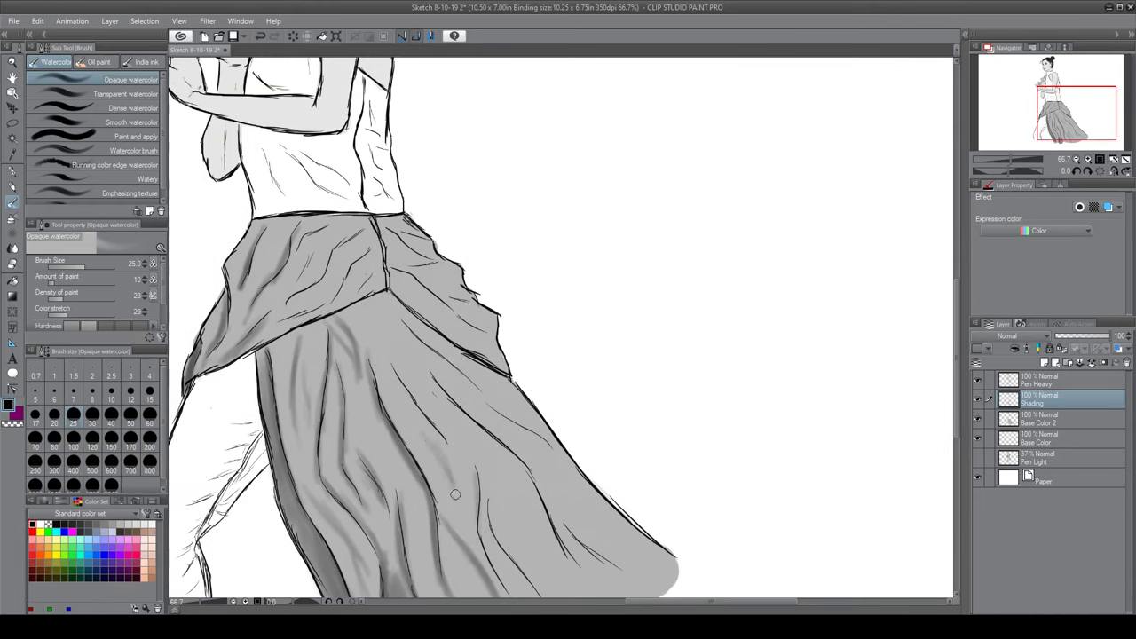
Shade the remaining overskirt folds and the shadow beneath its lower edge with brush size 15
left_click_drag(386, 359, 524, 523)
left_click_drag(457, 353, 360, 406)
left_click_drag(424, 342, 488, 373)
mouse_move(470, 399)
left_mouse_down()
mouse_move(448, 381)
mouse_move(474, 425)
left_mouse_up()
left_click_drag(448, 398, 519, 448)
left_click_drag(446, 365, 508, 432)
left_click_drag(390, 404, 404, 457)
left_click_drag(453, 382, 422, 443)
left_click_drag(426, 399, 536, 479)
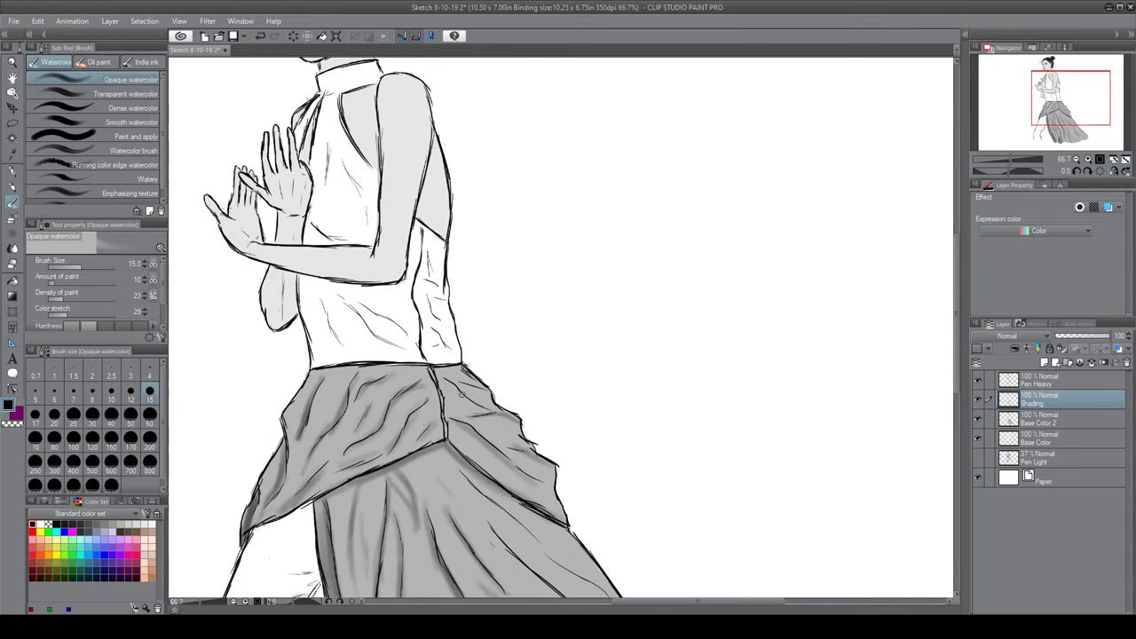
left_click_drag(447, 370, 428, 440)
mouse_move(436, 469)
left_mouse_down()
mouse_move(476, 318)
mouse_move(444, 319)
mouse_move(443, 417)
mouse_move(497, 496)
mouse_move(520, 381)
left_mouse_up()
scroll(520, 382, "down", 5)
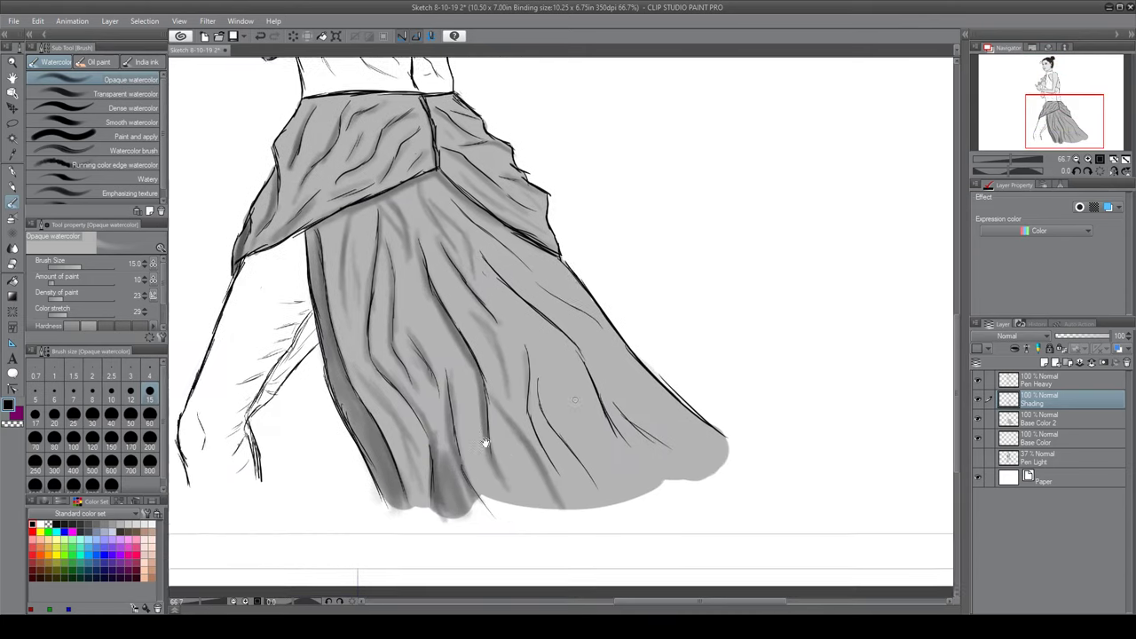
Shade the rear folds of the lower skirt out to its trailing edge with brush size 20
left_click_drag(329, 540, 267, 514)
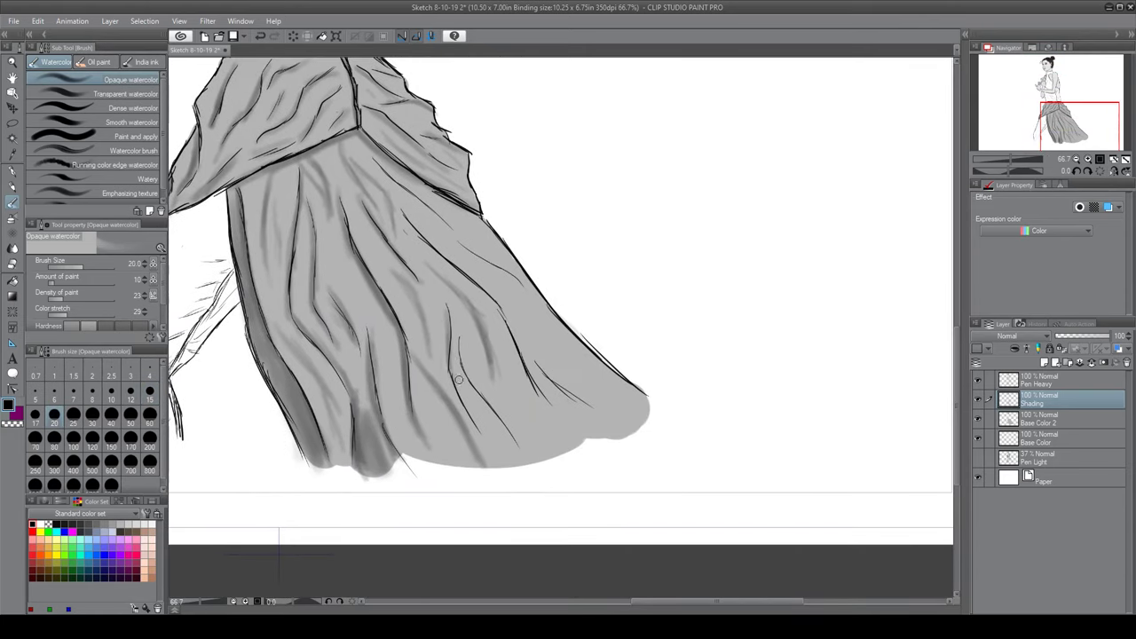
left_click_drag(460, 401, 515, 448)
left_click_drag(603, 363, 542, 430)
scroll(532, 373, "up", 2)
scroll(501, 387, "down", 1)
mouse_move(568, 346)
left_mouse_down()
mouse_move(506, 390)
mouse_move(532, 470)
mouse_move(497, 524)
left_mouse_up()
left_click_drag(497, 355, 547, 488)
left_click_drag(417, 364, 497, 444)
left_click_drag(444, 399, 577, 373)
left_click_drag(514, 408, 488, 496)
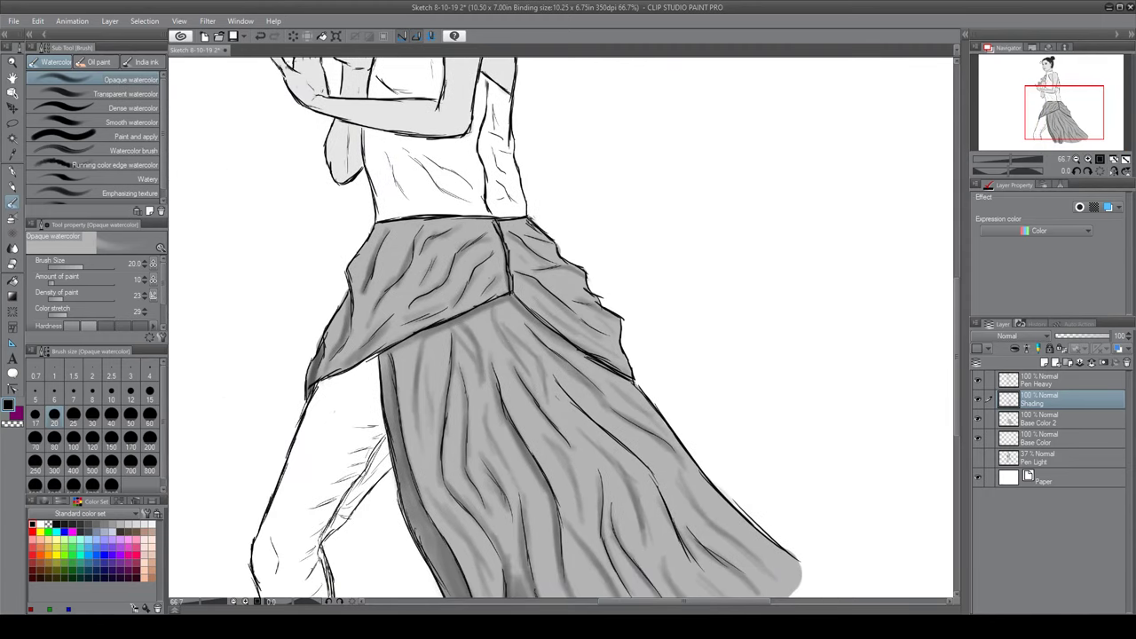
Add light shadows along the creases of the sleeveless top's waist and chest with brush size 20
scroll(522, 461, "up", 5)
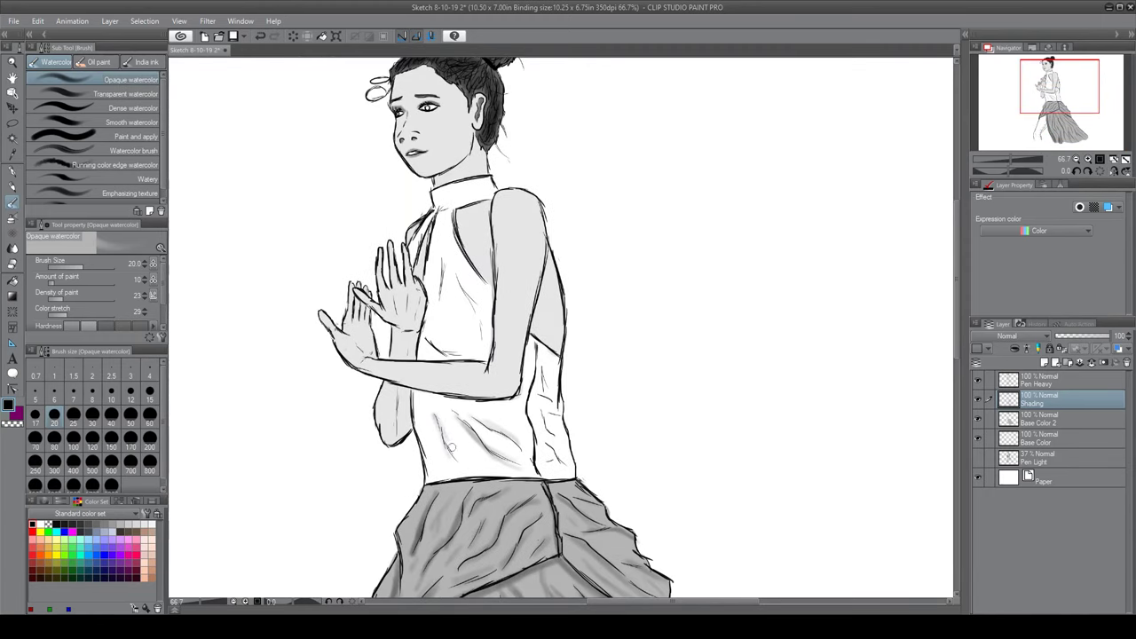
scroll(452, 445, "up", 2)
scroll(508, 416, "down", 2)
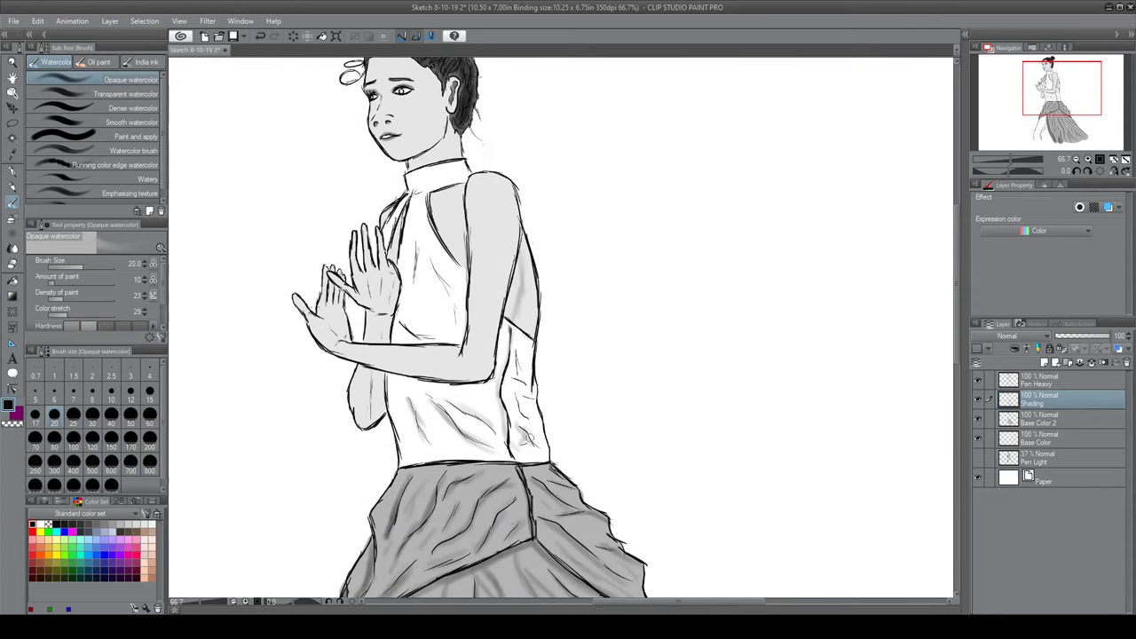
scroll(530, 373, "up", 4)
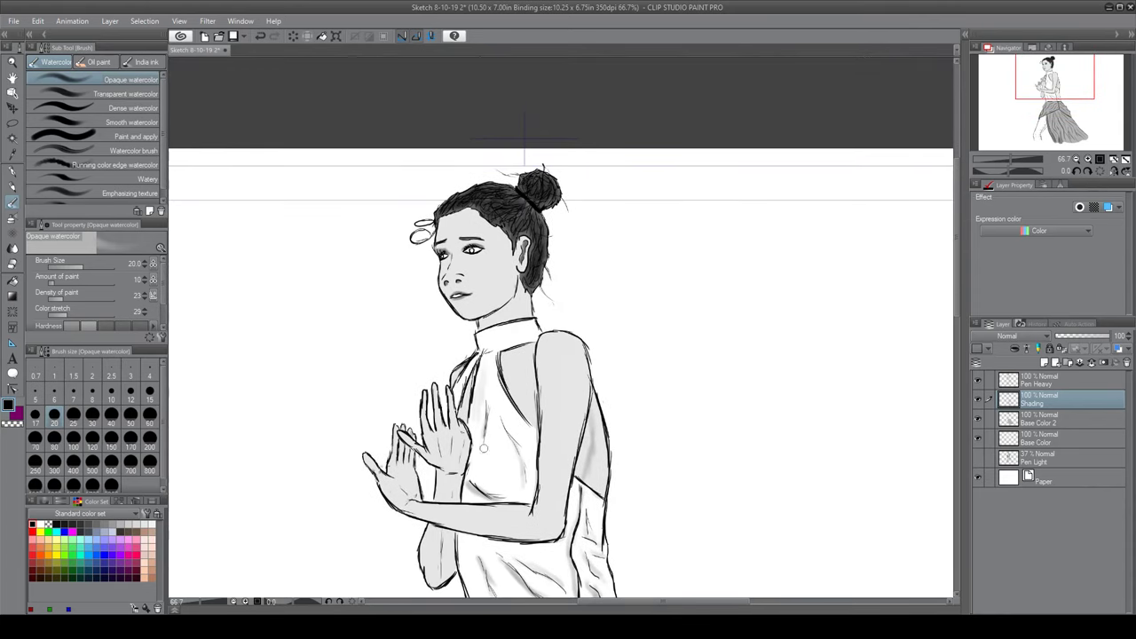
scroll(495, 335, "down", 3)
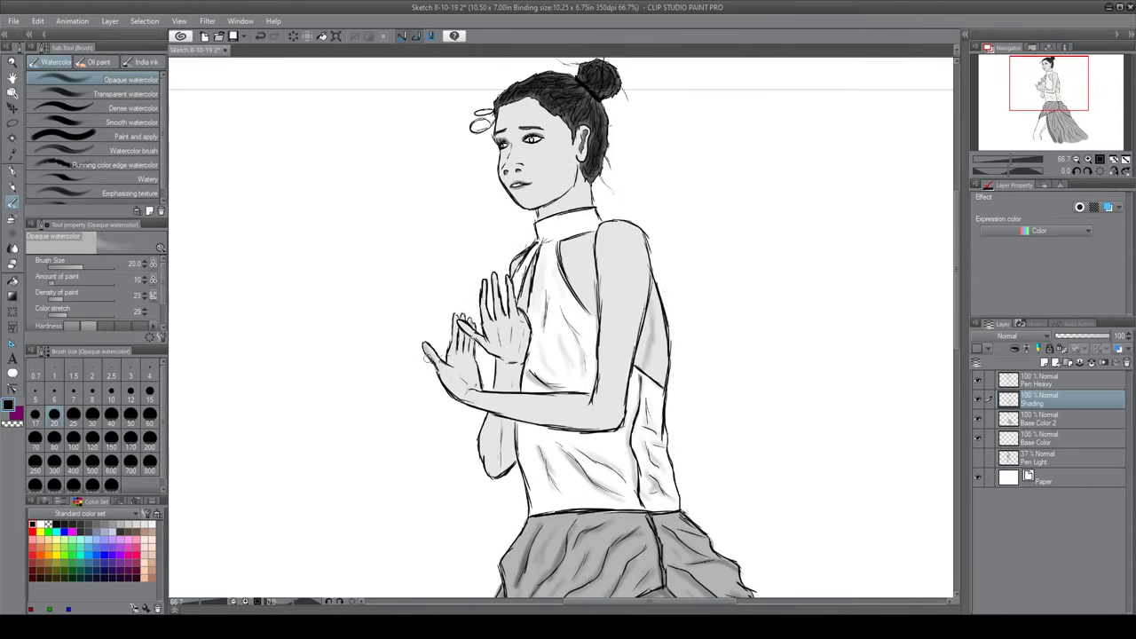
Shade both hands and the far forearm with brush size 15
scroll(523, 419, "down", 2)
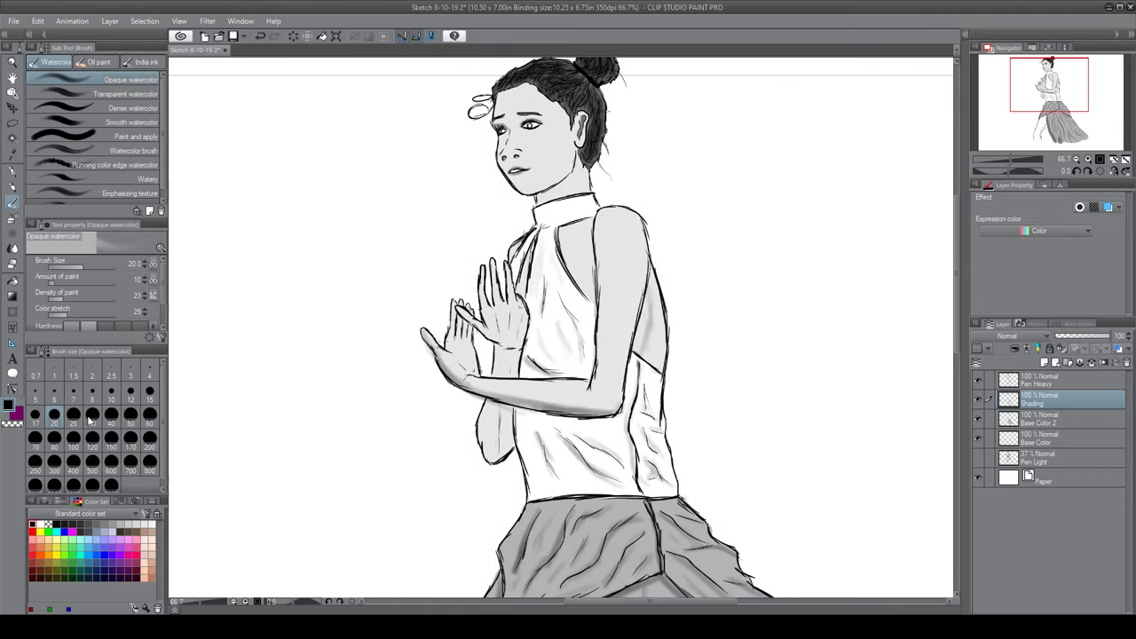
mouse_move(496, 309)
left_mouse_down()
mouse_move(513, 357)
mouse_move(484, 462)
left_mouse_up()
mouse_move(497, 406)
left_mouse_down()
mouse_move(507, 422)
mouse_move(495, 448)
left_mouse_up()
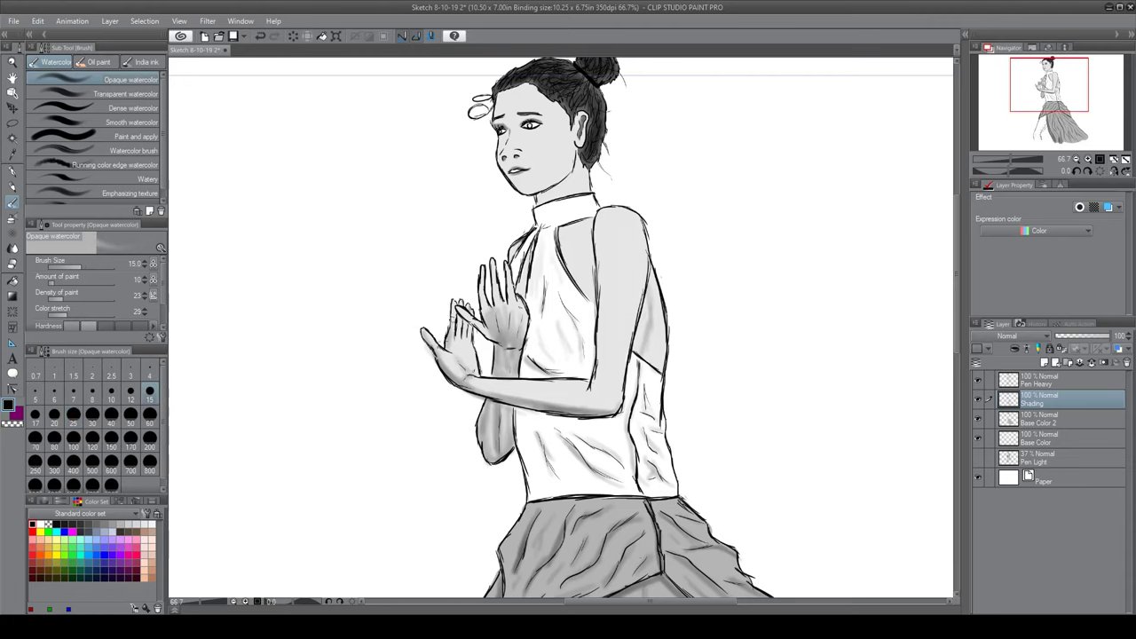
left_click_drag(503, 346, 477, 370)
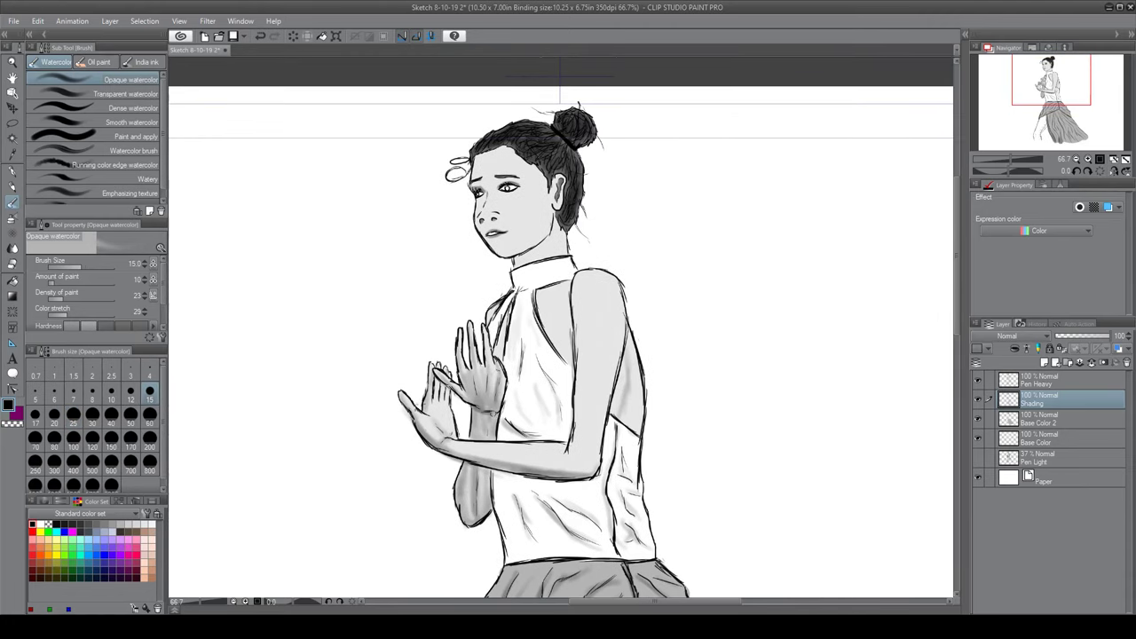
Shade the near forearm, upper arm and bare shoulder areas with brush size 30
left_click_drag(559, 85, 519, 69)
left_click(92, 414)
left_click_drag(414, 433, 538, 435)
mouse_move(538, 431)
left_mouse_down()
mouse_move(568, 415)
mouse_move(614, 314)
mouse_move(612, 284)
left_mouse_up()
left_click_drag(603, 349, 622, 268)
left_click_drag(612, 266, 615, 323)
mouse_move(568, 364)
left_mouse_down()
mouse_move(564, 284)
mouse_move(562, 368)
left_mouse_up()
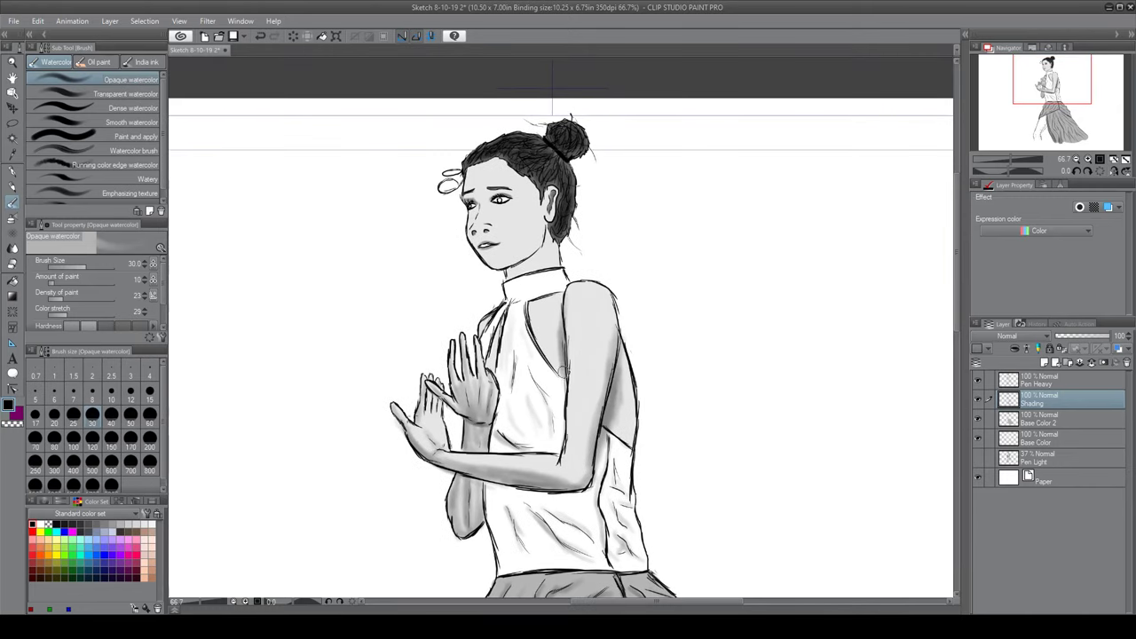
Shade the creases of the trouser leg around the thigh and knee with brush size 15
scroll(521, 291, "down", 4)
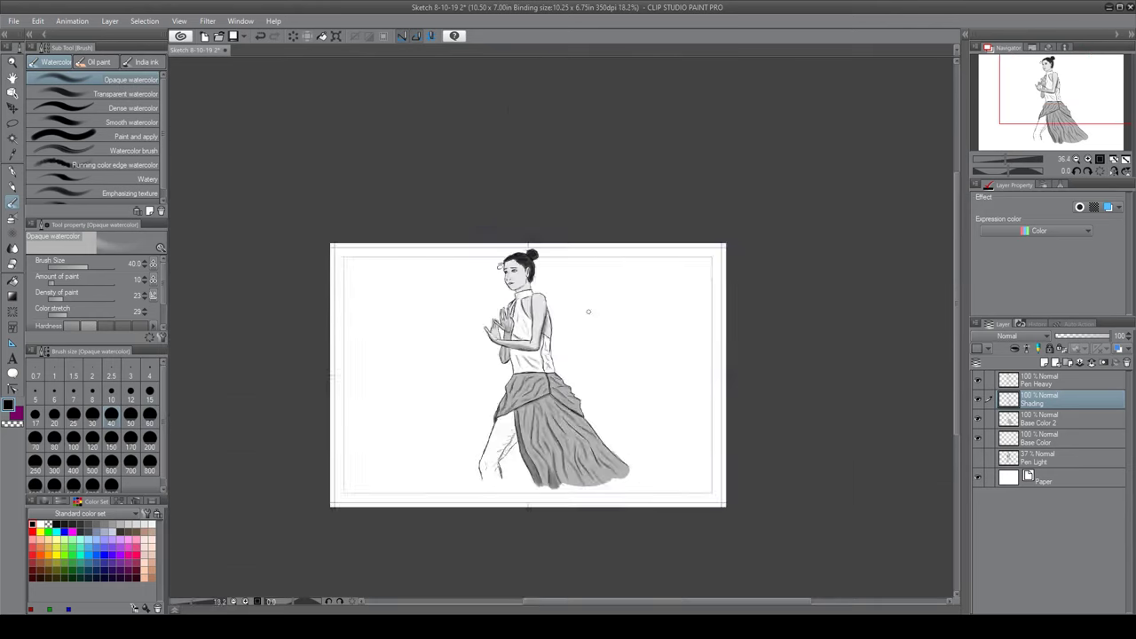
scroll(479, 462, "up", 4)
left_click_drag(613, 396, 607, 454)
mouse_move(562, 434)
left_mouse_down()
mouse_move(554, 389)
mouse_move(557, 449)
left_mouse_up()
left_click_drag(658, 282, 604, 383)
left_click_drag(663, 316, 611, 369)
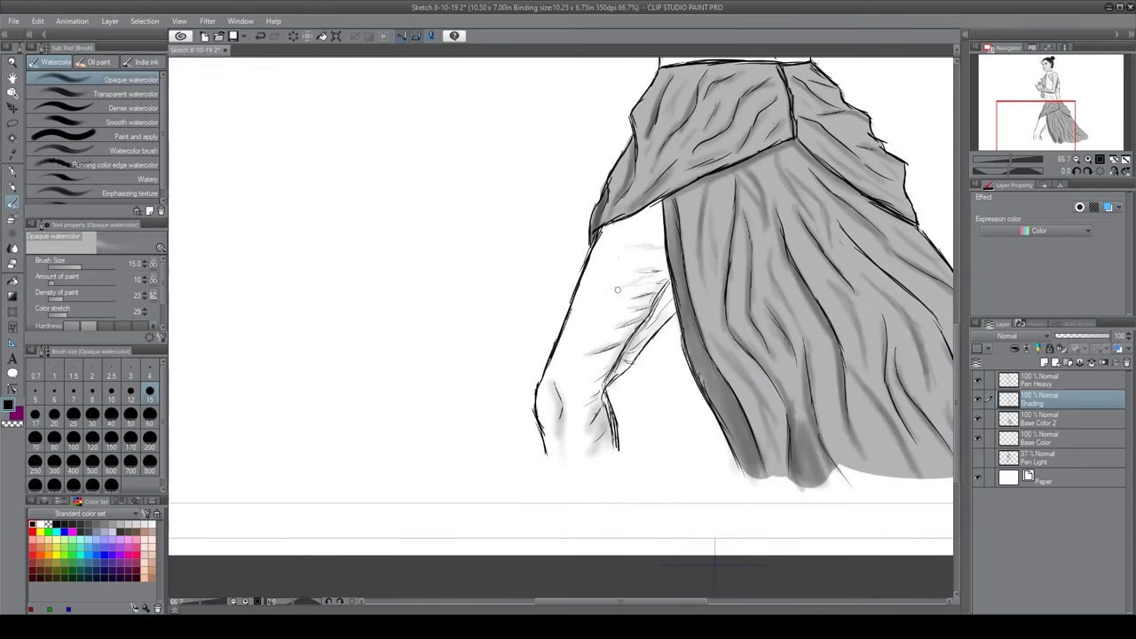
Deepen the soft shadows on the near arm and bare back with brush size 60
left_click_drag(688, 105, 615, 279)
left_click_drag(585, 163, 611, 245)
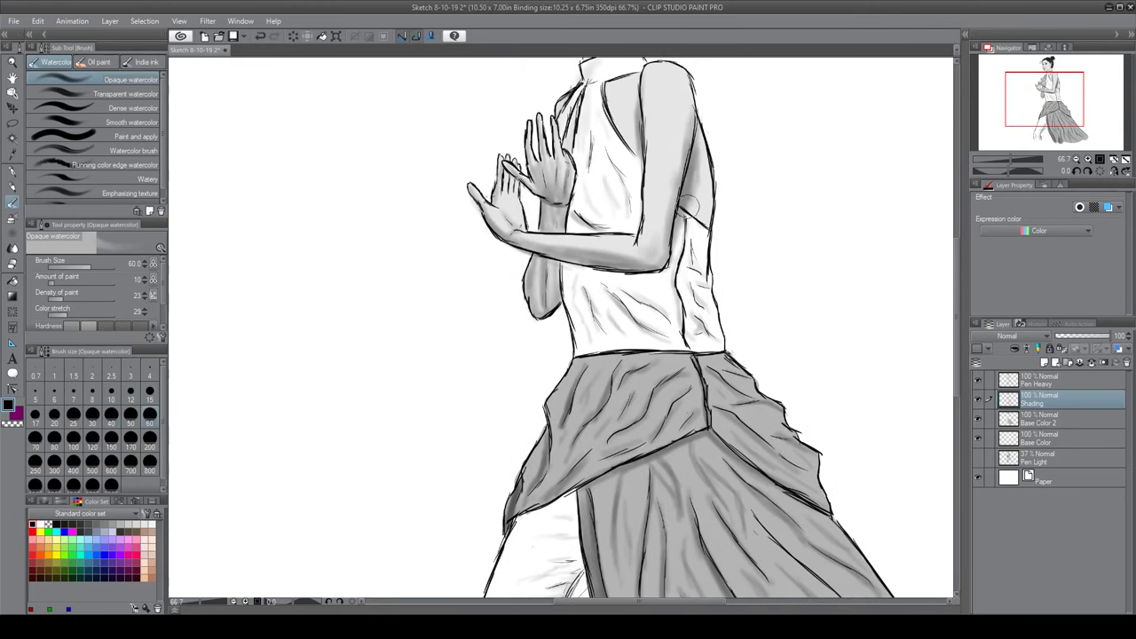
left_click_drag(660, 266, 658, 391)
Clean up stray shading around the upper body with the Soft eraser and add a Shading 2 layer
key("e")
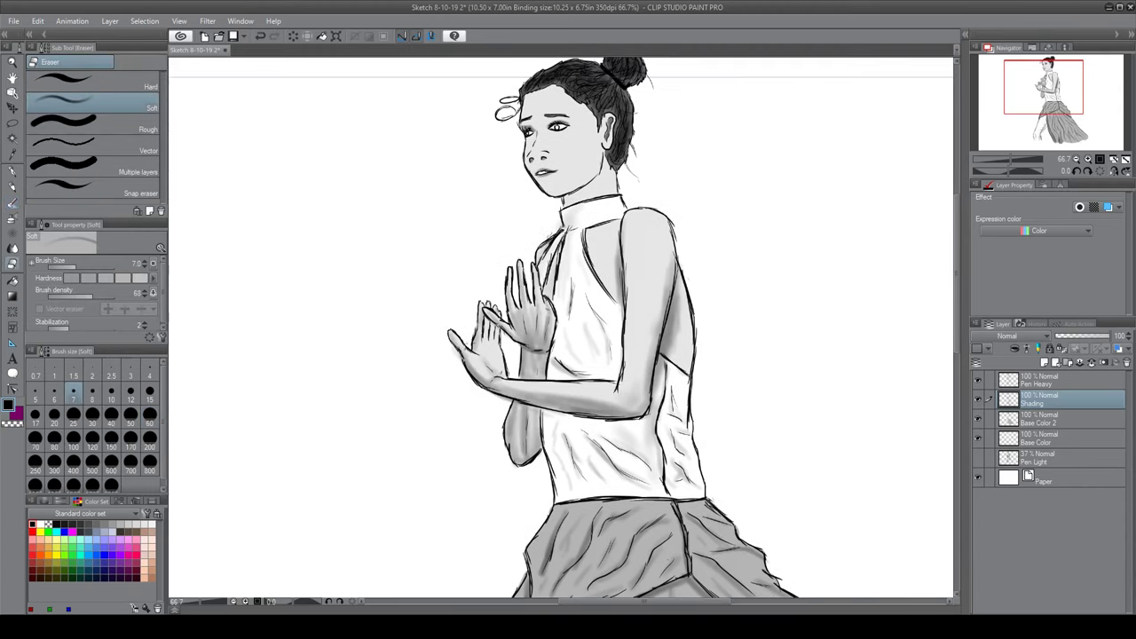
left_click_drag(573, 197, 546, 222)
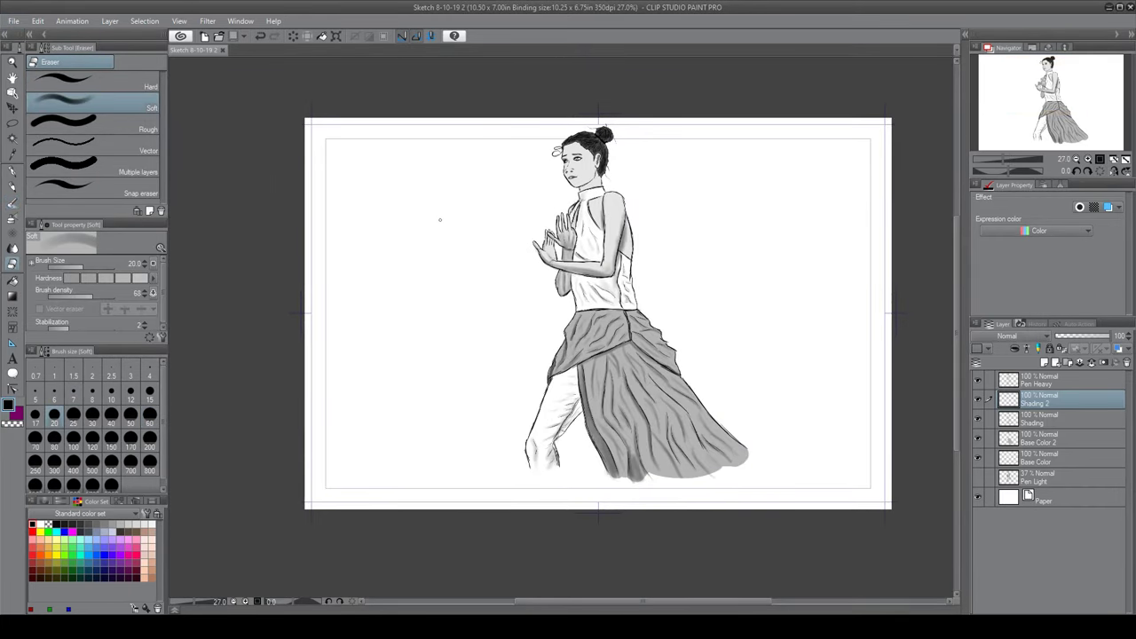
scroll(551, 160, "up", 3)
mouse_move(610, 213)
left_mouse_down()
mouse_move(533, 355)
mouse_move(480, 311)
left_mouse_up()
Select the figure's silhouette so that brushwork on the Shading 2 layer stays within its outline
key("b")
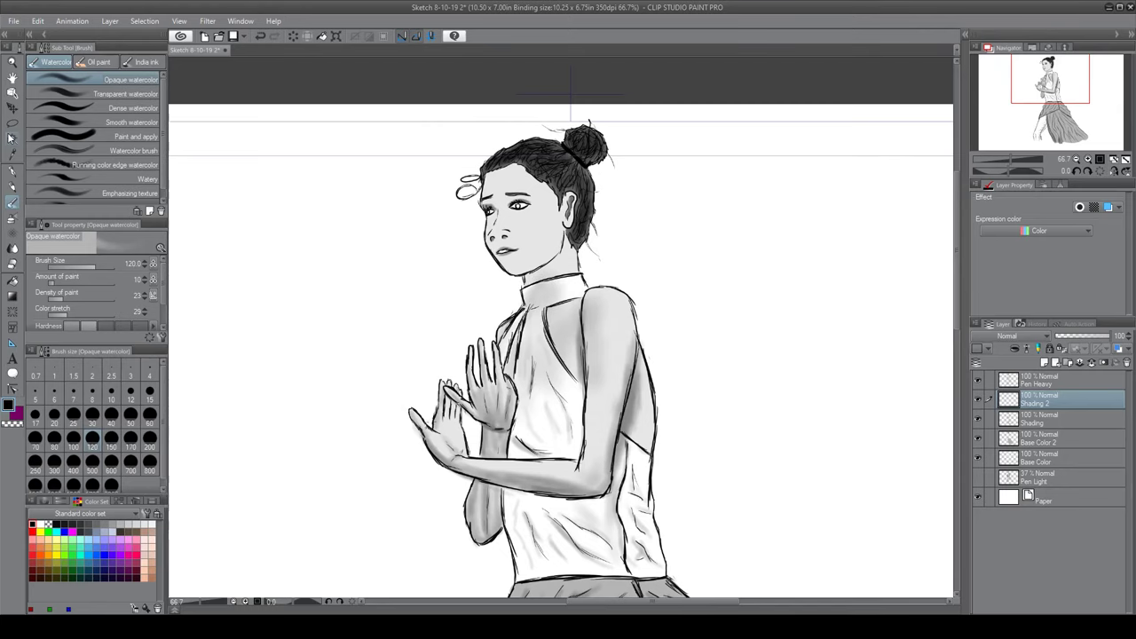
key("w")
left_click(382, 268)
key("b")
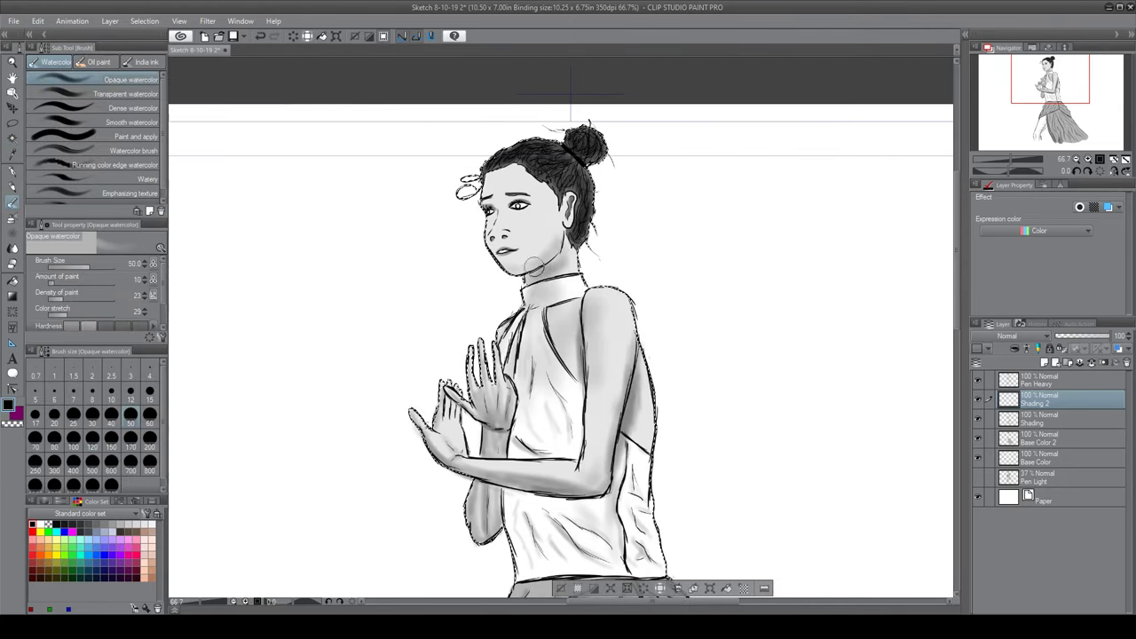
Shade the neck, jaw, eye area, cheek and forehead, reducing the brush to size 20
scroll(533, 266, "up", 5)
key("bracketleft")
key("bracketleft")
key("bracketleft")
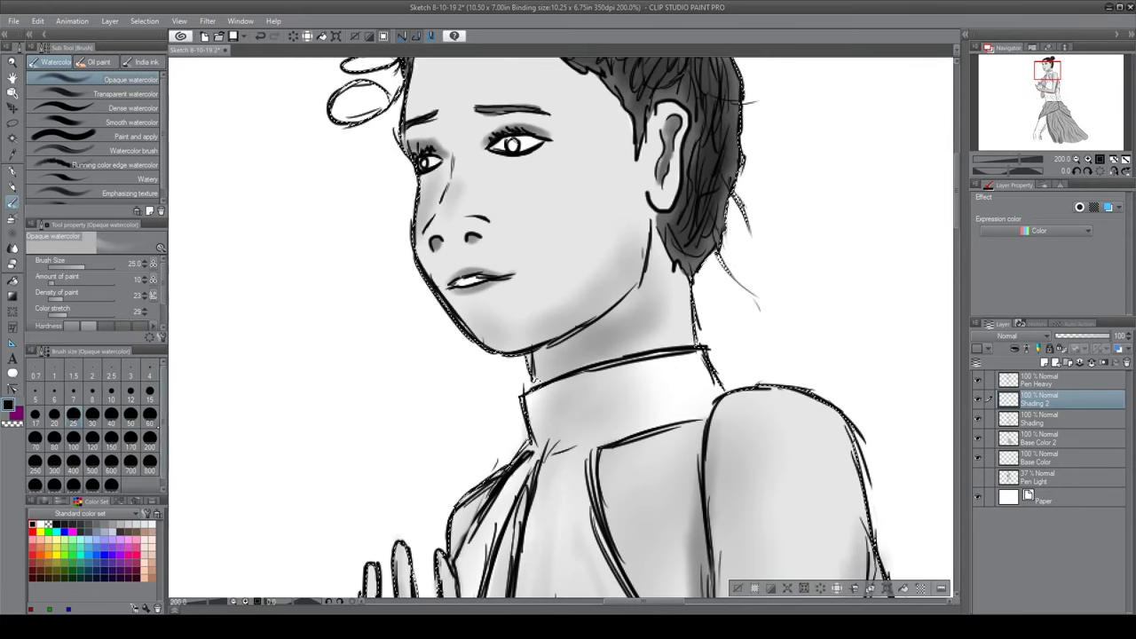
key("bracketleft")
mouse_move(533, 266)
left_mouse_down()
mouse_move(523, 177)
mouse_move(574, 271)
left_mouse_up()
mouse_move(483, 205)
left_mouse_down()
mouse_move(524, 266)
mouse_move(539, 166)
left_mouse_up()
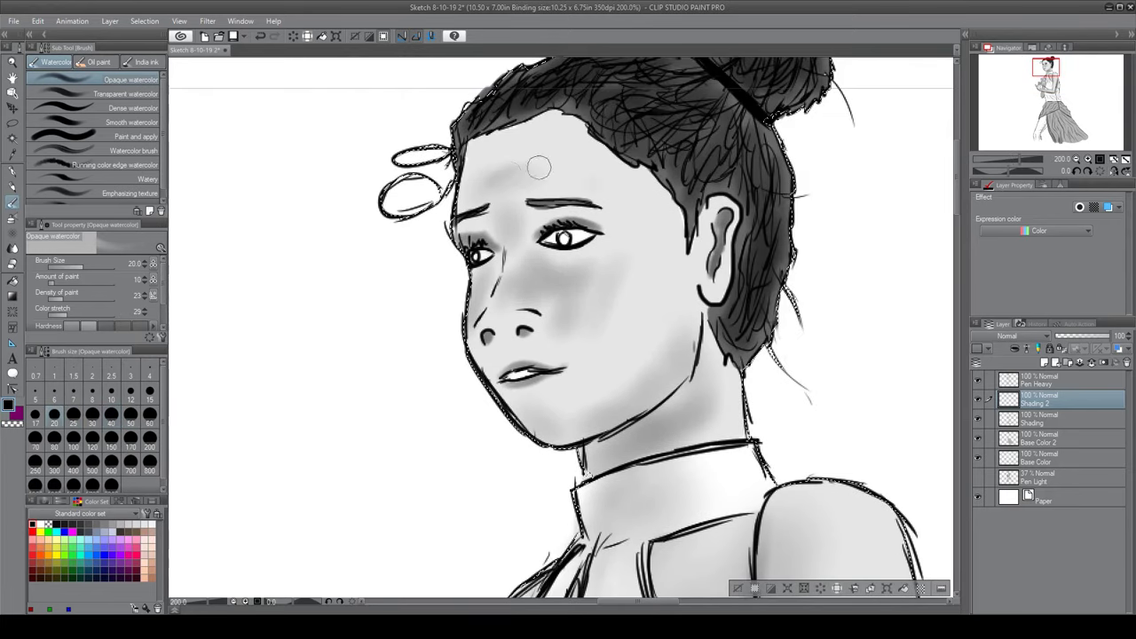
left_click_drag(465, 406, 388, 311)
Build up the soft facial shadows with a larger brush and refine them with the Soft eraser at size 10
key("bracketright")
key("bracketright")
key("bracketright")
key("bracketright")
mouse_move(559, 222)
left_mouse_down()
mouse_move(520, 292)
mouse_move(586, 283)
left_mouse_up()
mouse_move(474, 301)
left_mouse_down()
mouse_move(488, 342)
mouse_move(577, 266)
left_mouse_up()
scroll(578, 266, "down", 2)
scroll(513, 249, "up", 3)
scroll(513, 249, "up", 1)
key("e")
scroll(510, 298, "down", 6)
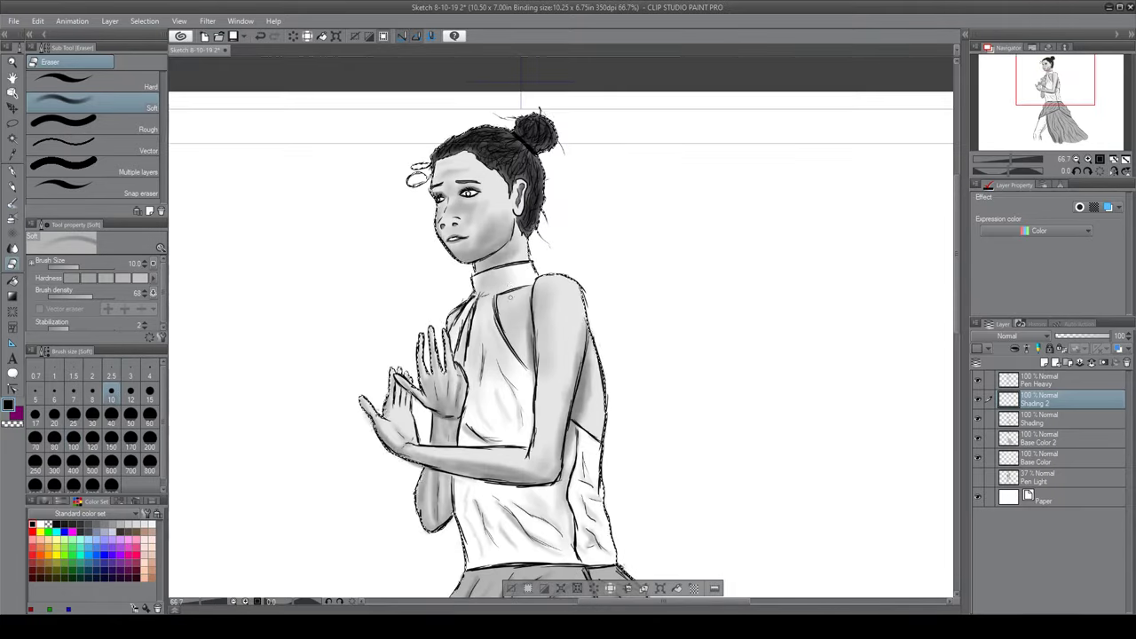
scroll(510, 298, "up", 2)
left_click_drag(510, 550, 510, 88)
scroll(510, 297, "down", 3)
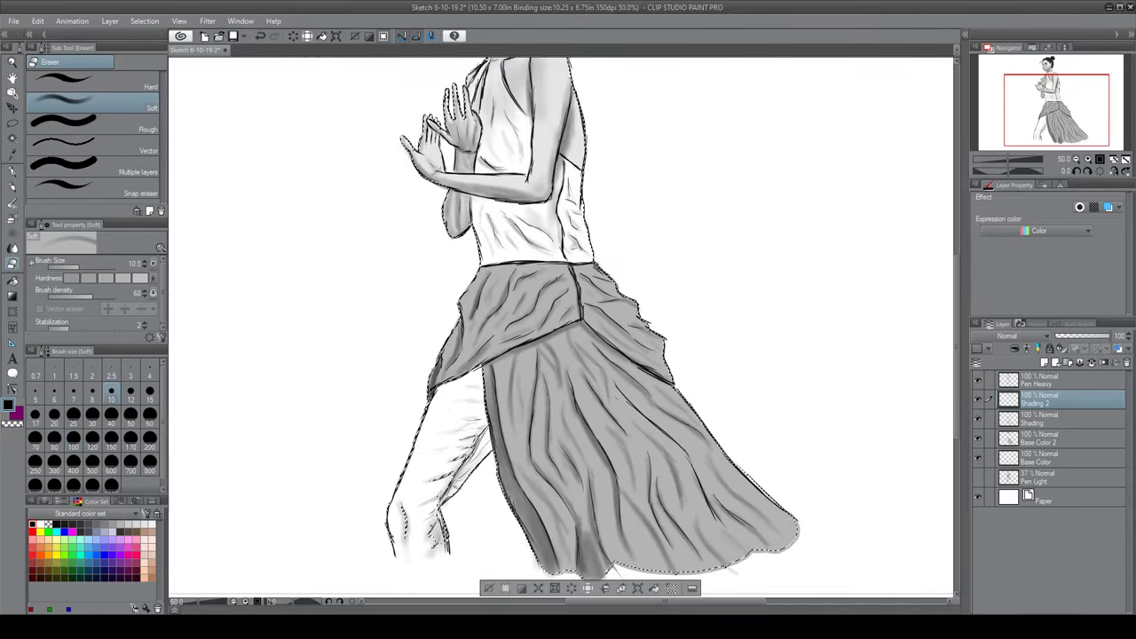
Lay broad soft shadows over the overskirt and lower skirt with the Opaque watercolor brush at size 150
key("b")
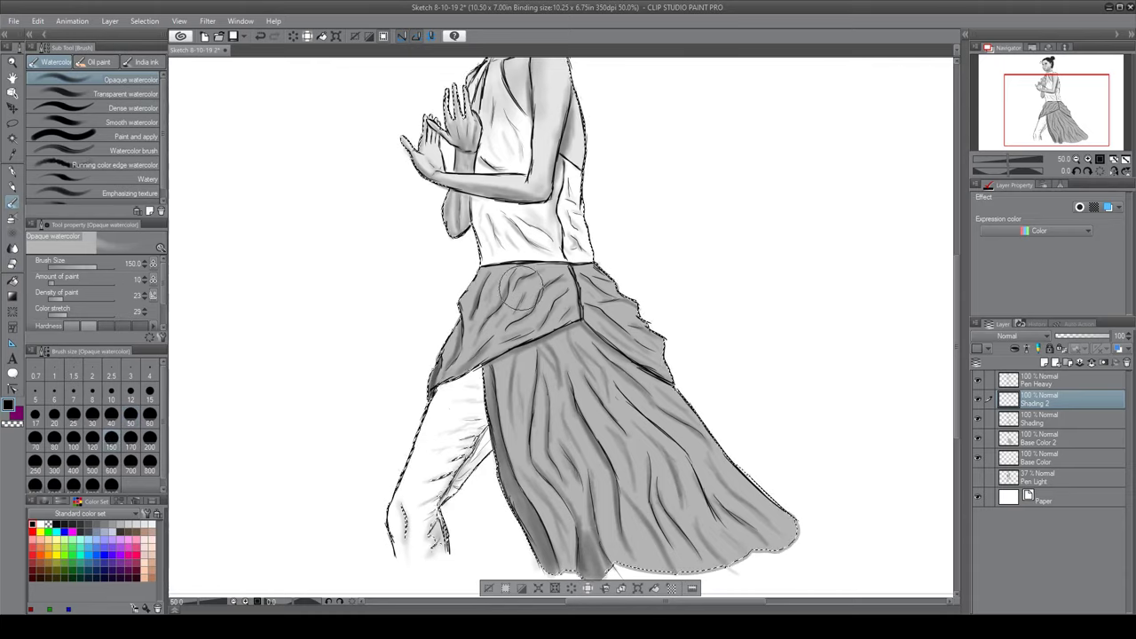
left_click_drag(547, 301, 524, 248)
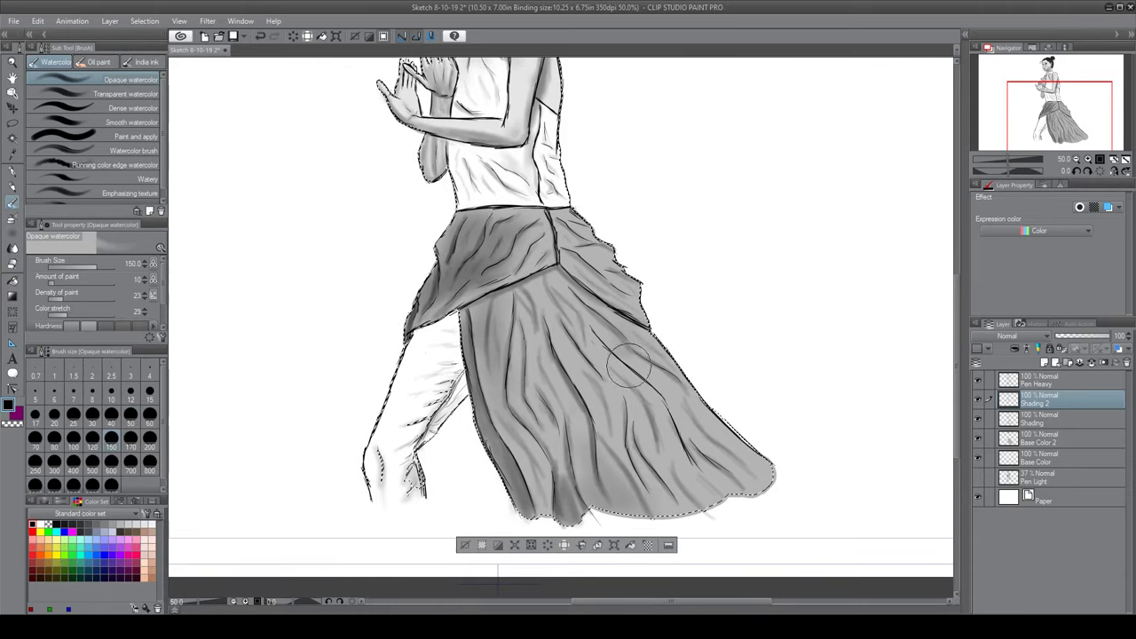
left_click_drag(630, 363, 630, 403)
left_click_drag(434, 400, 485, 334)
Remove the selection and lay a soft shadow on the upper thigh beneath the overskirt
scroll(495, 368, "up", 1)
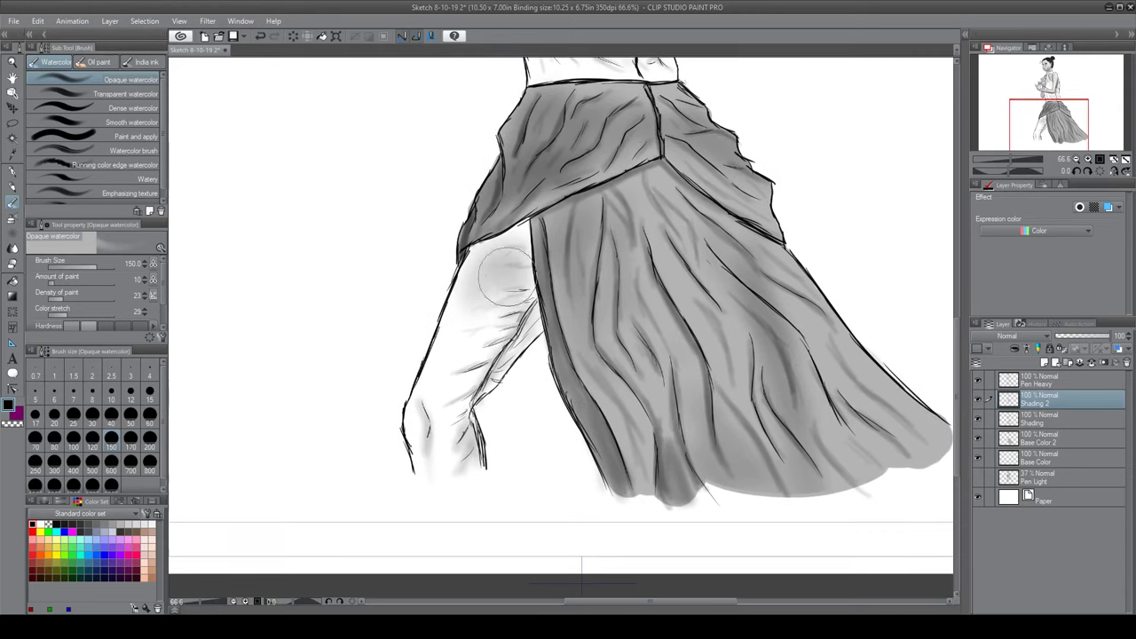
scroll(643, 426, "down", 5)
scroll(637, 399, "up", 5)
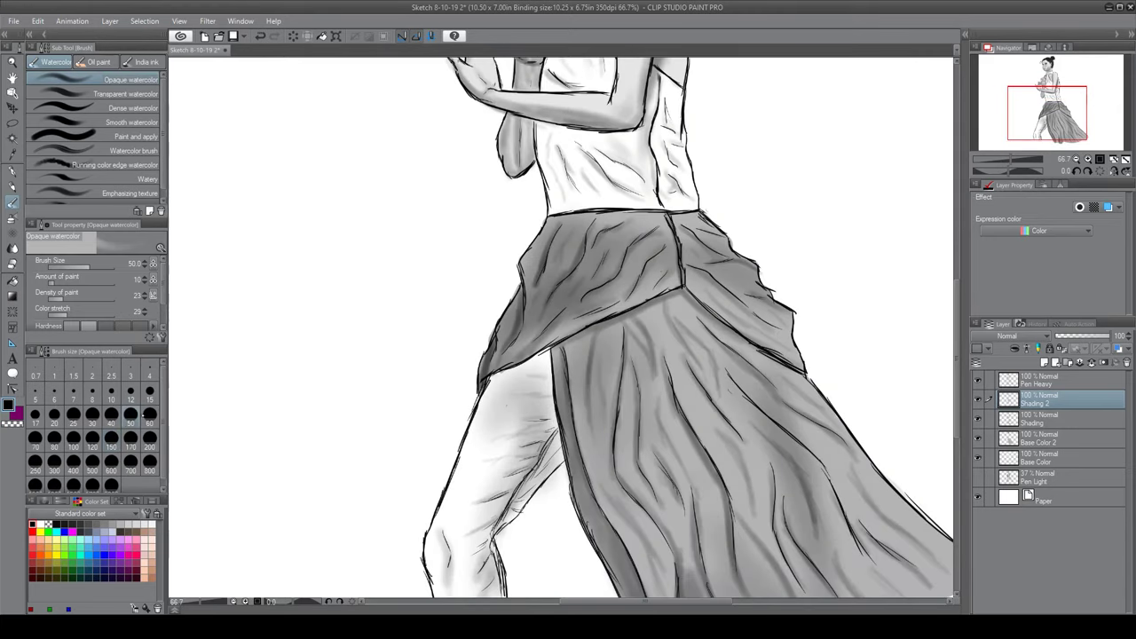
Shade the lower part of the top and the trouser leg with brush size 80
left_click_drag(539, 368, 496, 596)
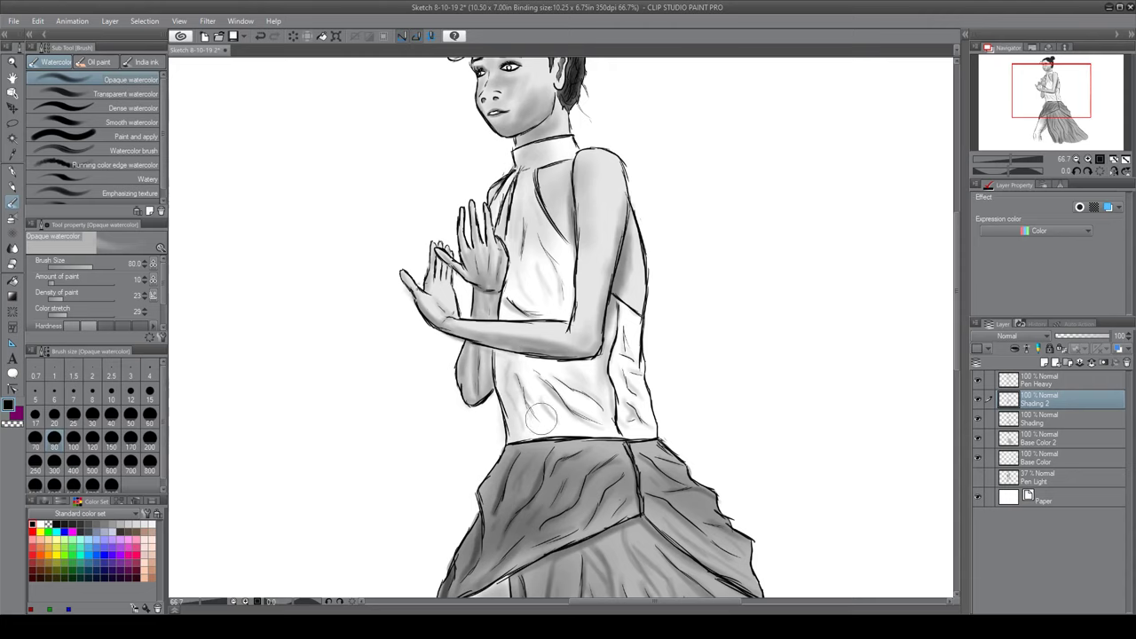
scroll(521, 319, "down", 5)
scroll(532, 474, "up", 4)
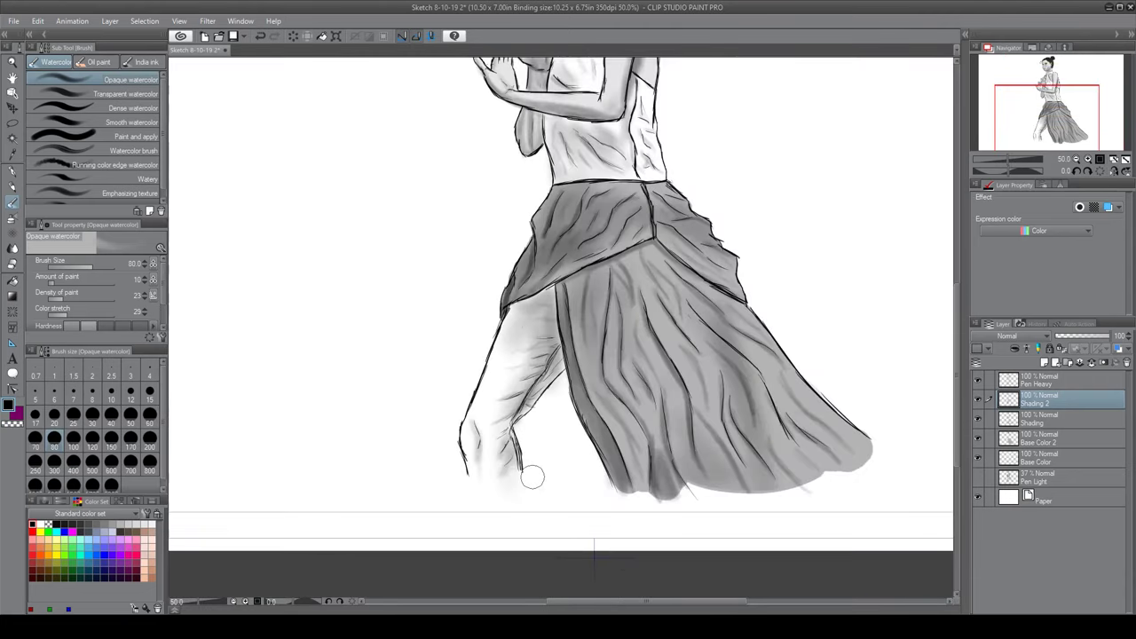
Erase the shading spilled around the leg with the Soft eraser at size 60 and add a Lighting layer
key("e")
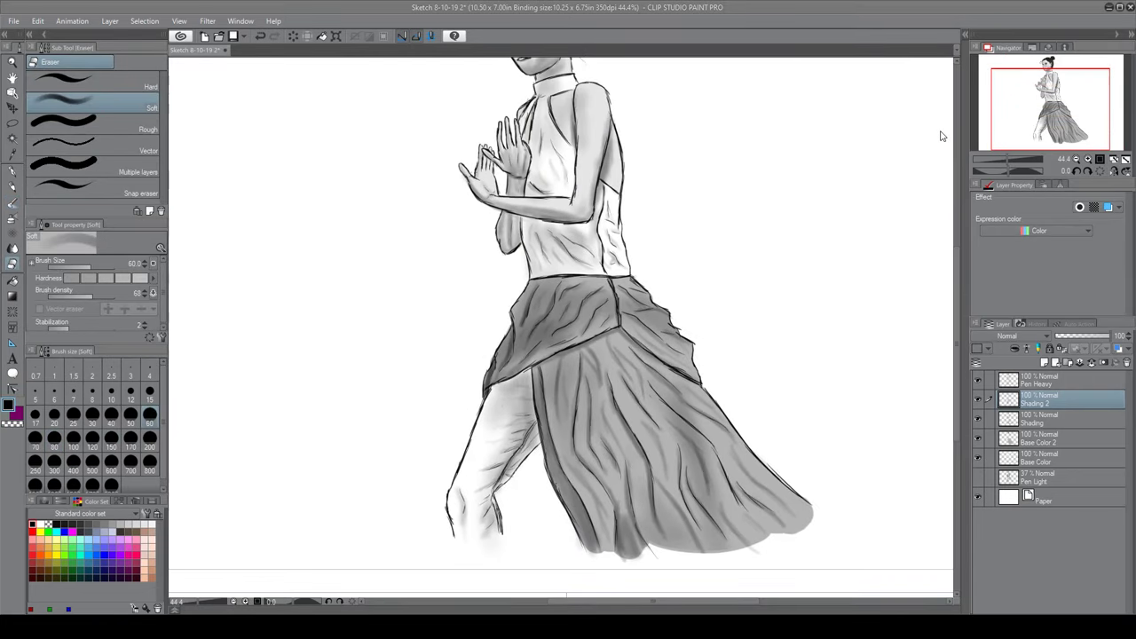
scroll(414, 385, "down", 4)
scroll(456, 246, "up", 4)
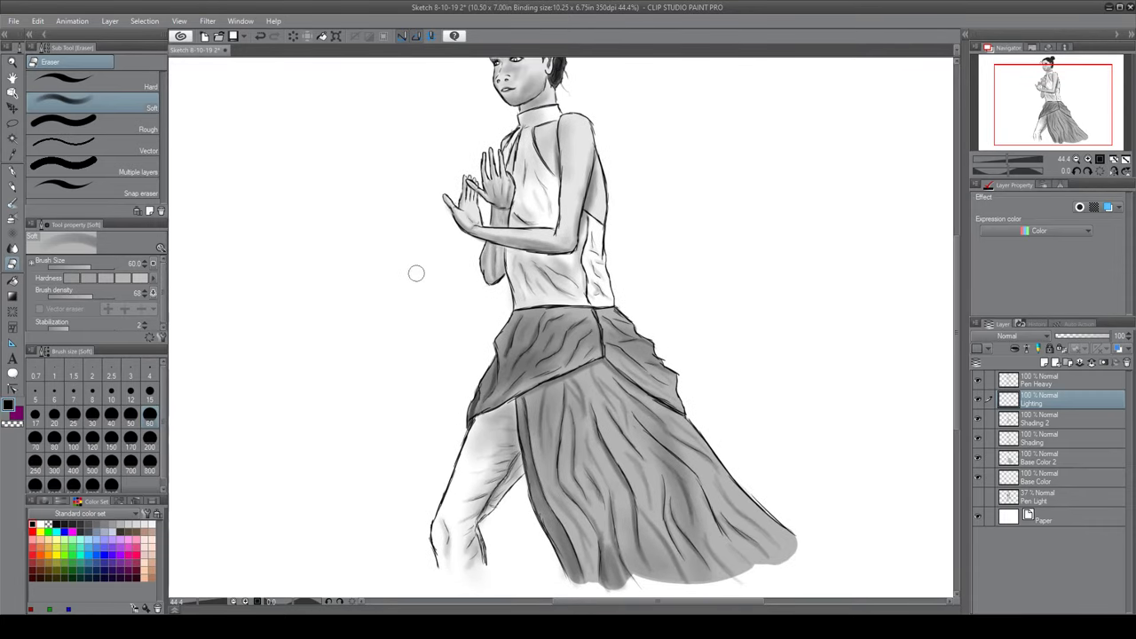
Airbrush soft white highlights over the figure on the Lighting layer with the Shadow brush at size 40
scroll(411, 278, "down", 2)
scroll(525, 464, "up", 2)
key("b")
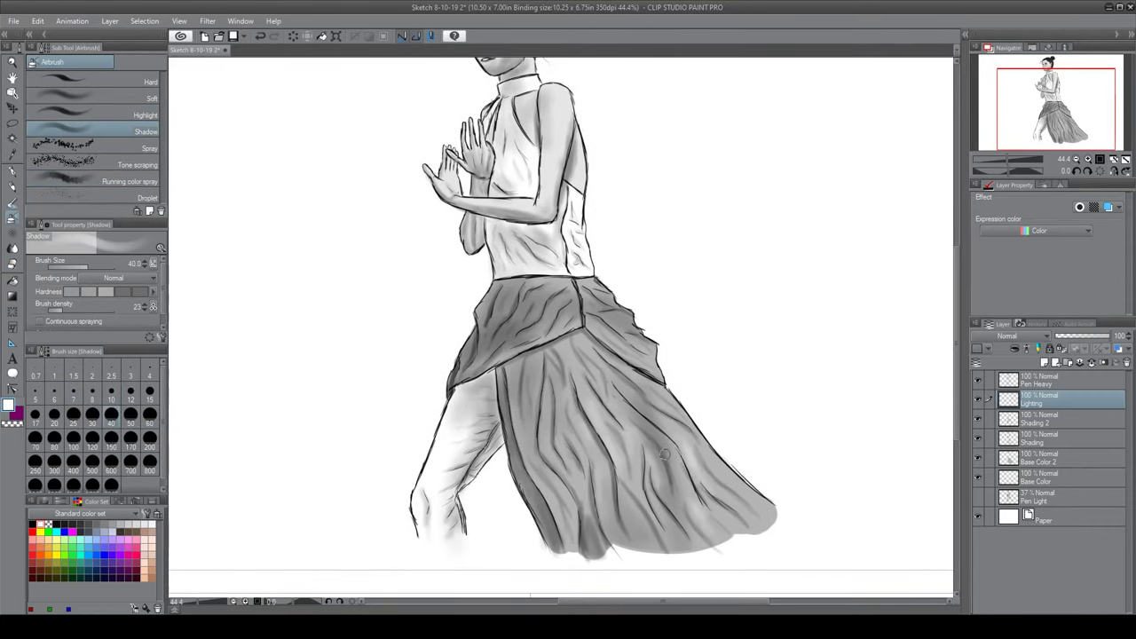
scroll(600, 318, "up", 3)
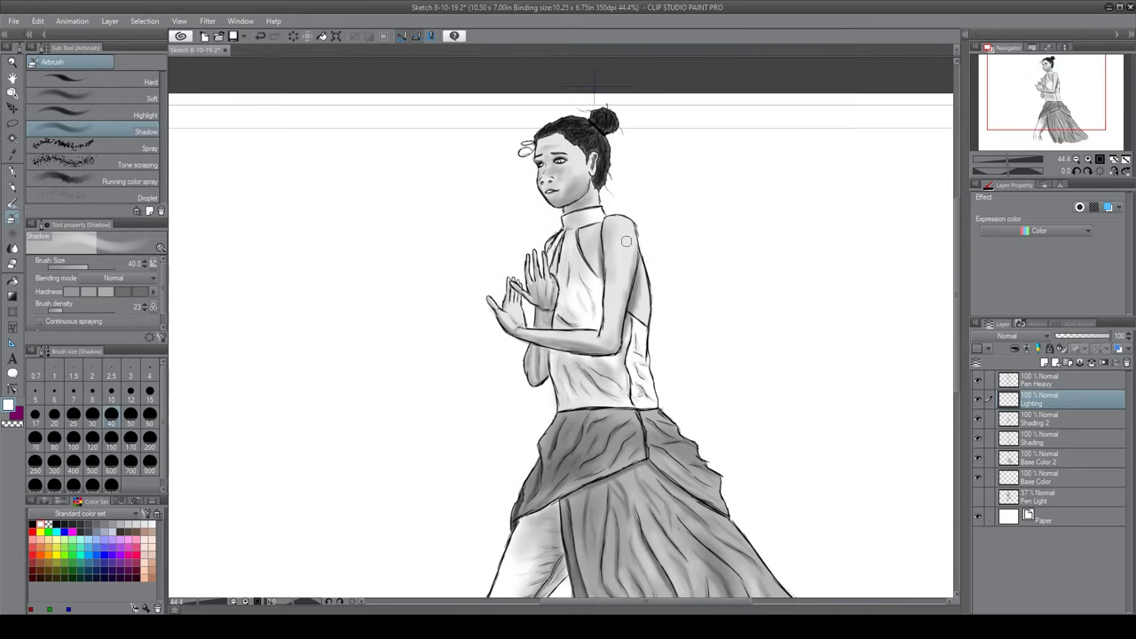
scroll(621, 320, "down", 3)
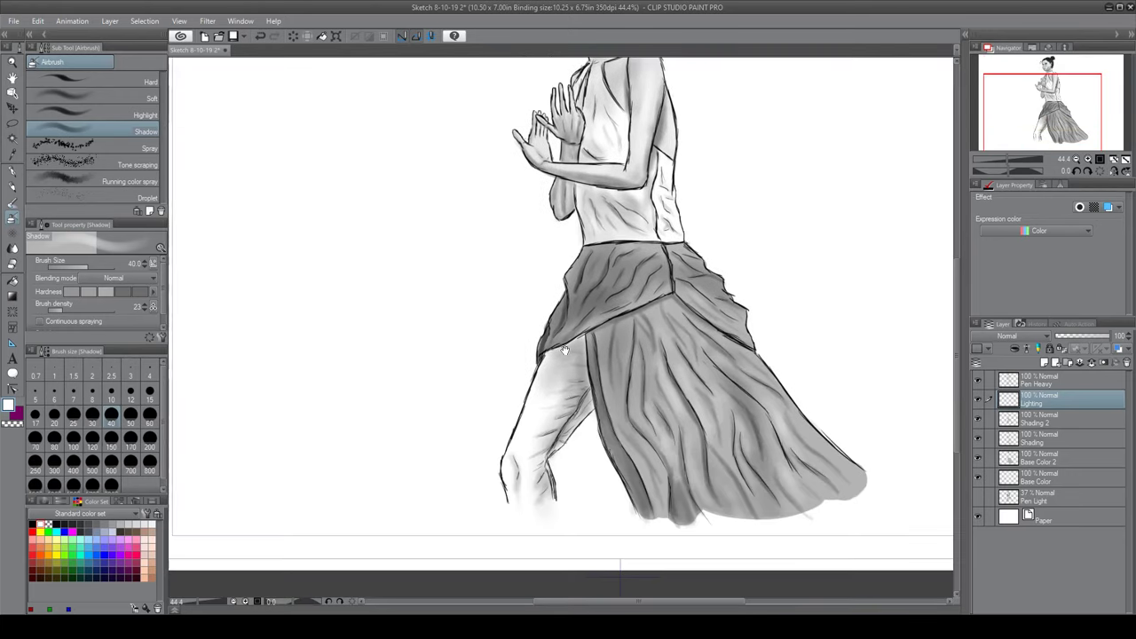
scroll(572, 337, "up", 3)
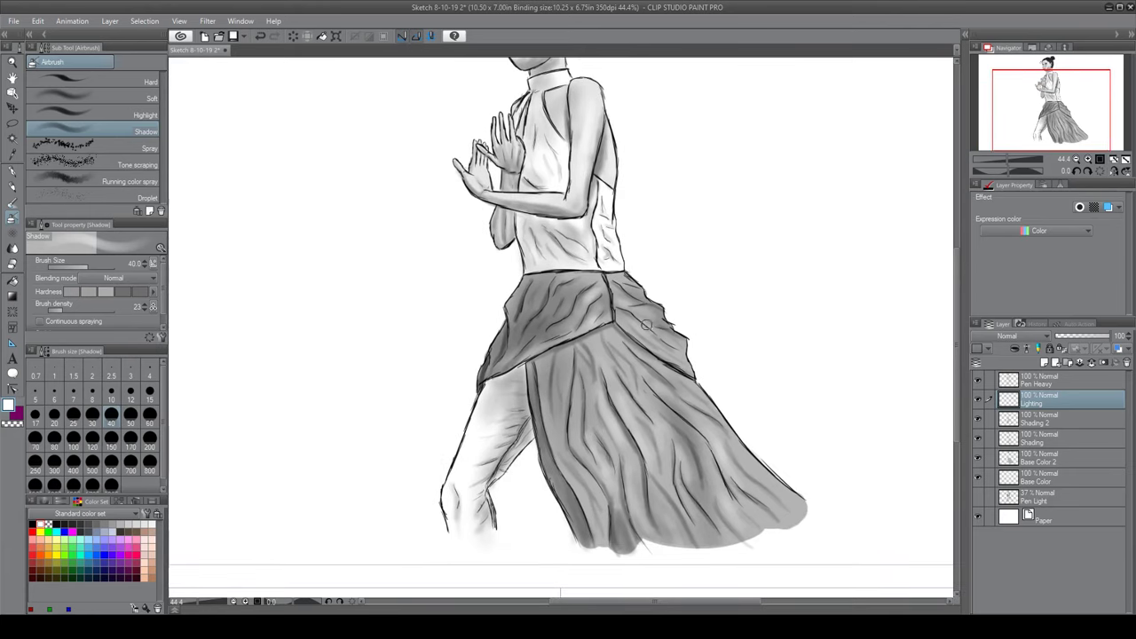
scroll(646, 326, "up", 2)
scroll(592, 296, "down", 4)
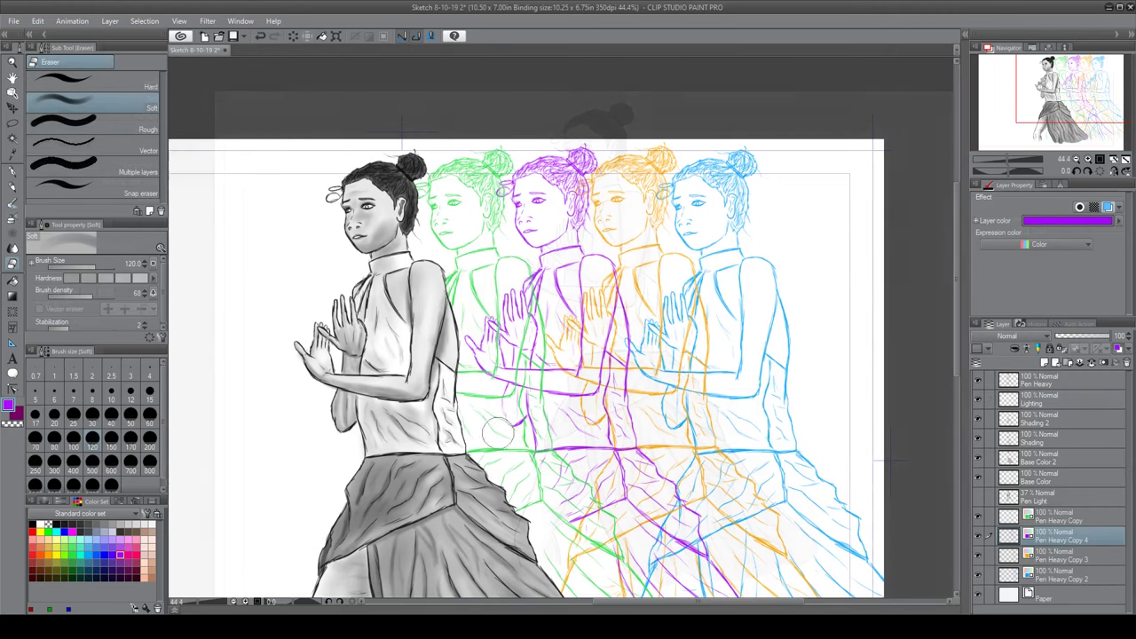
Erase the overlapping hands and legs of the purple and orange line copies with the Soft eraser at size 120
left_click_drag(497, 292, 516, 362)
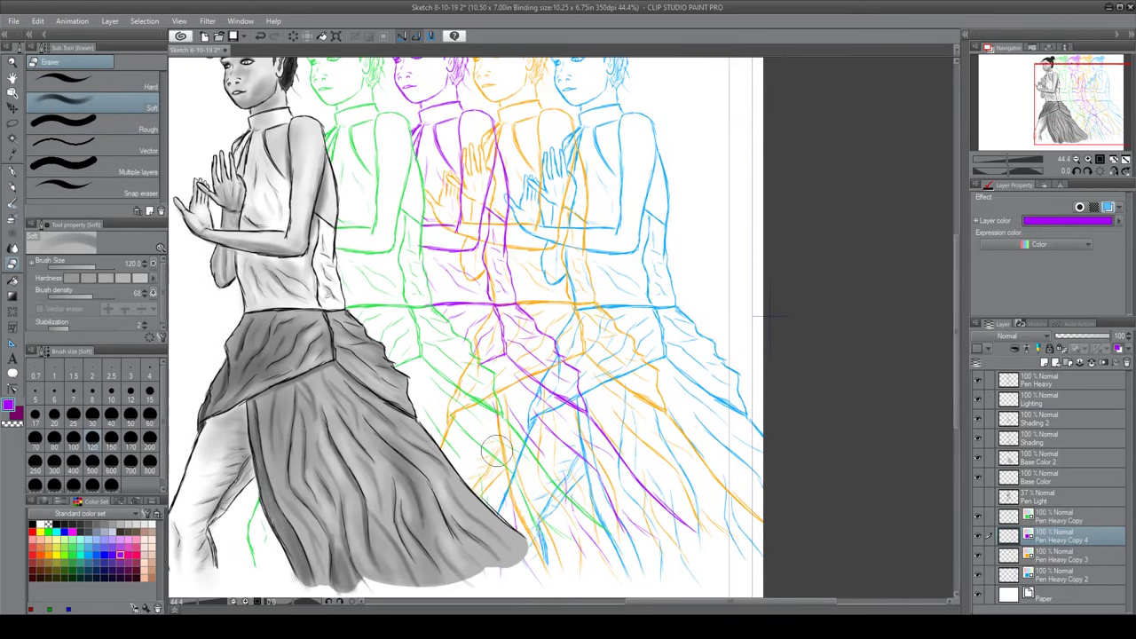
left_click(1062, 557)
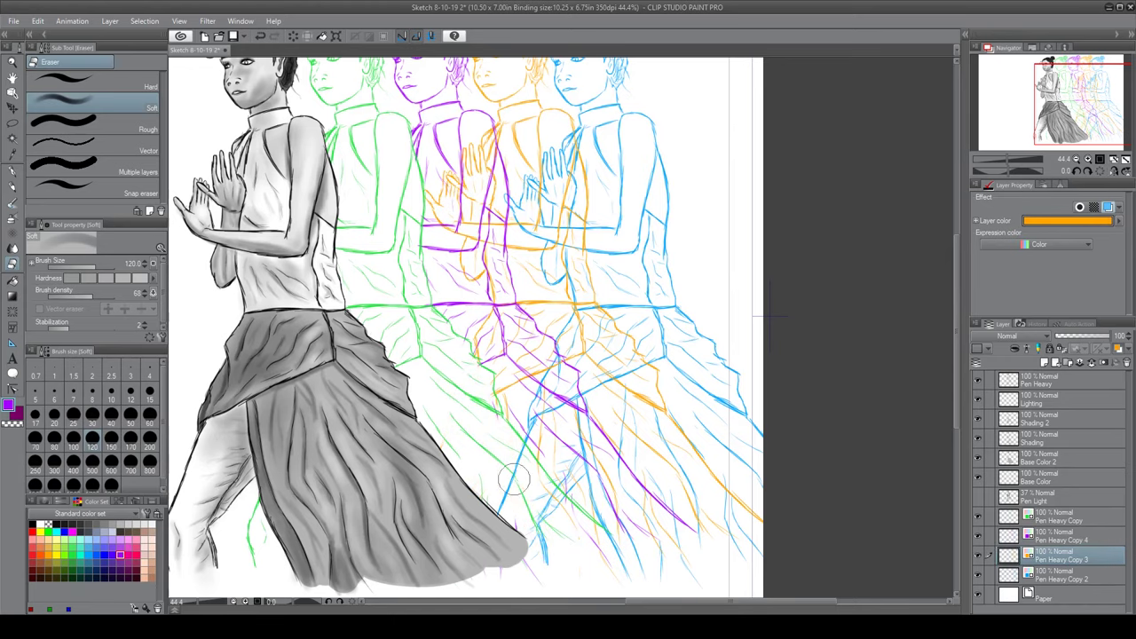
left_click(1008, 537)
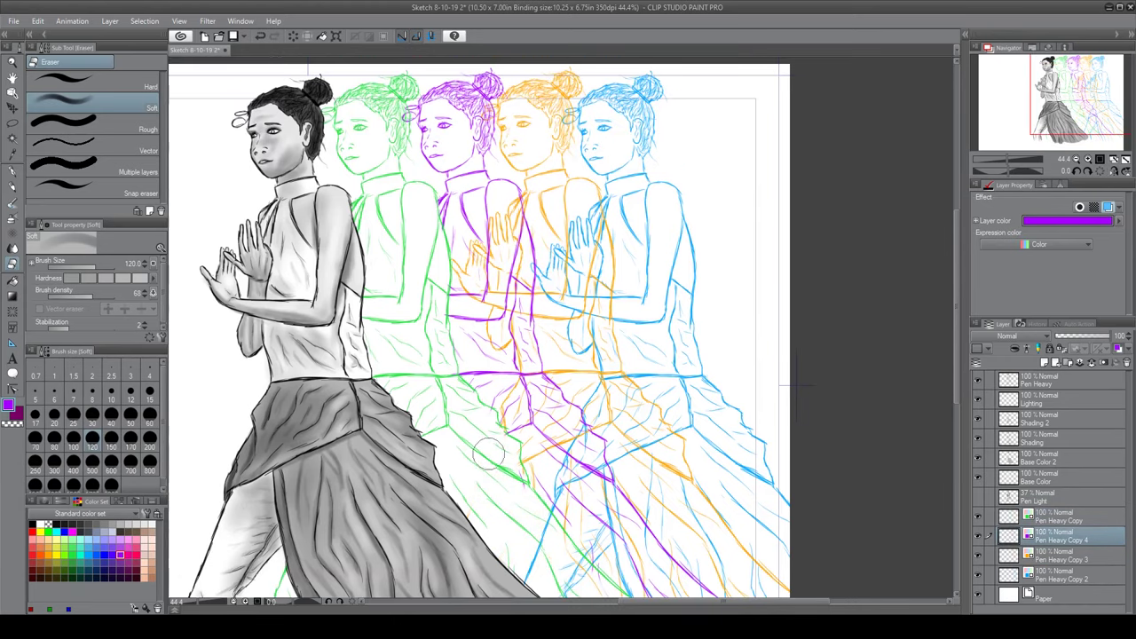
key("alt+[")
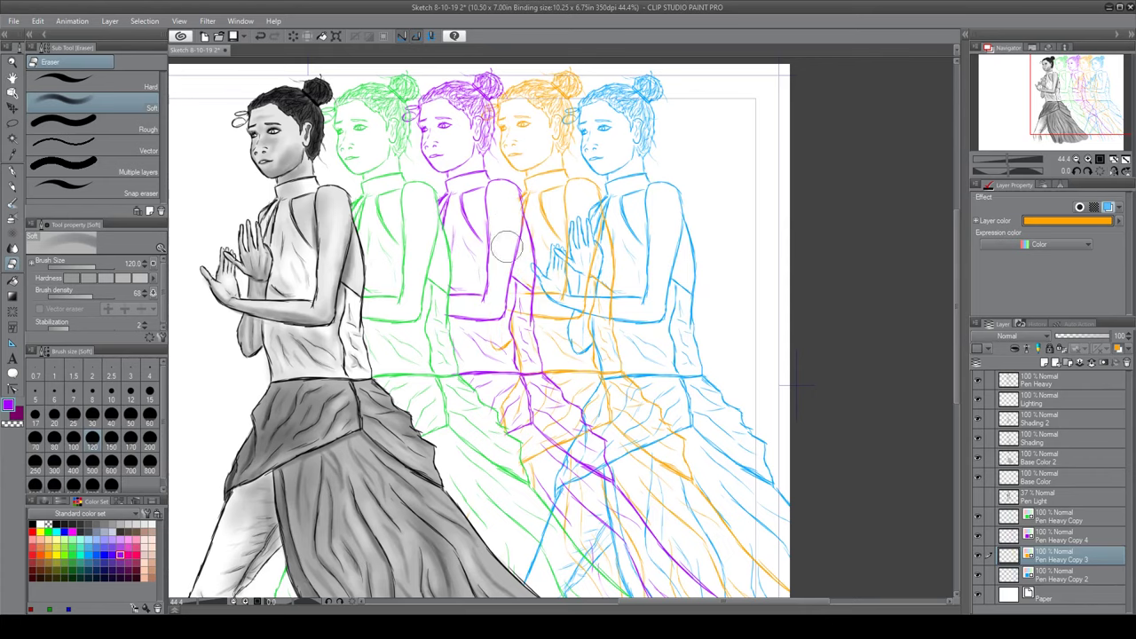
scroll(589, 494, "up", 2)
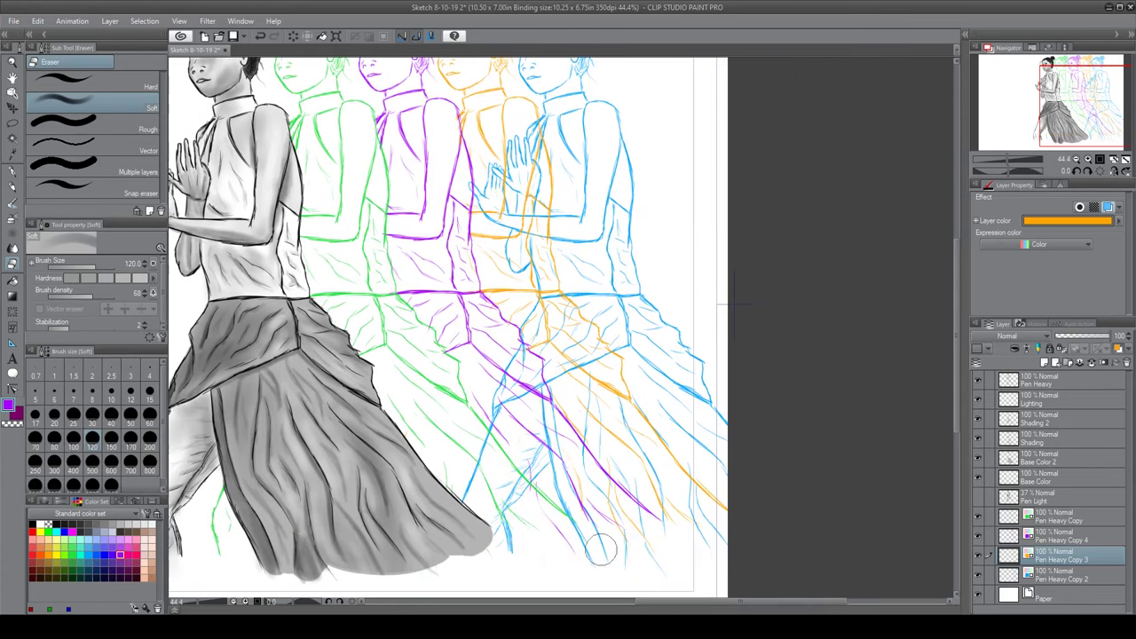
left_click_drag(486, 424, 576, 480)
left_click_drag(508, 448, 453, 497)
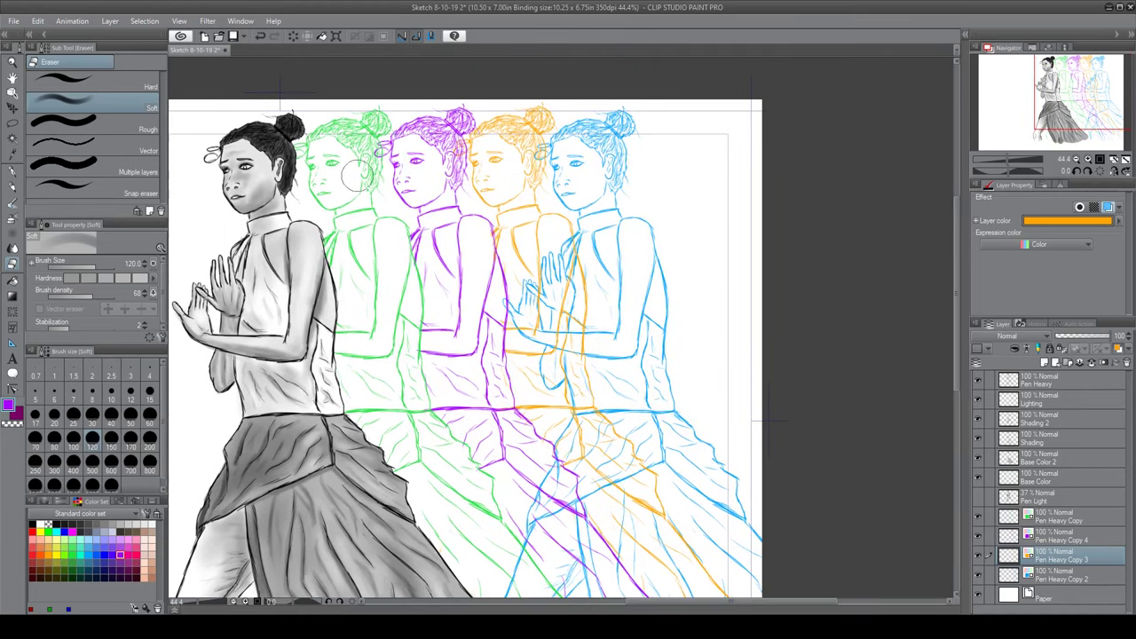
Clean up the leftover overlapping lines on the orange and purple copies, including the stray strokes near the skirt hem
left_click(408, 197, "ctrl+shift")
left_click(1060, 557)
left_click_drag(447, 156, 381, 50)
left_click(503, 531, "ctrl+shift")
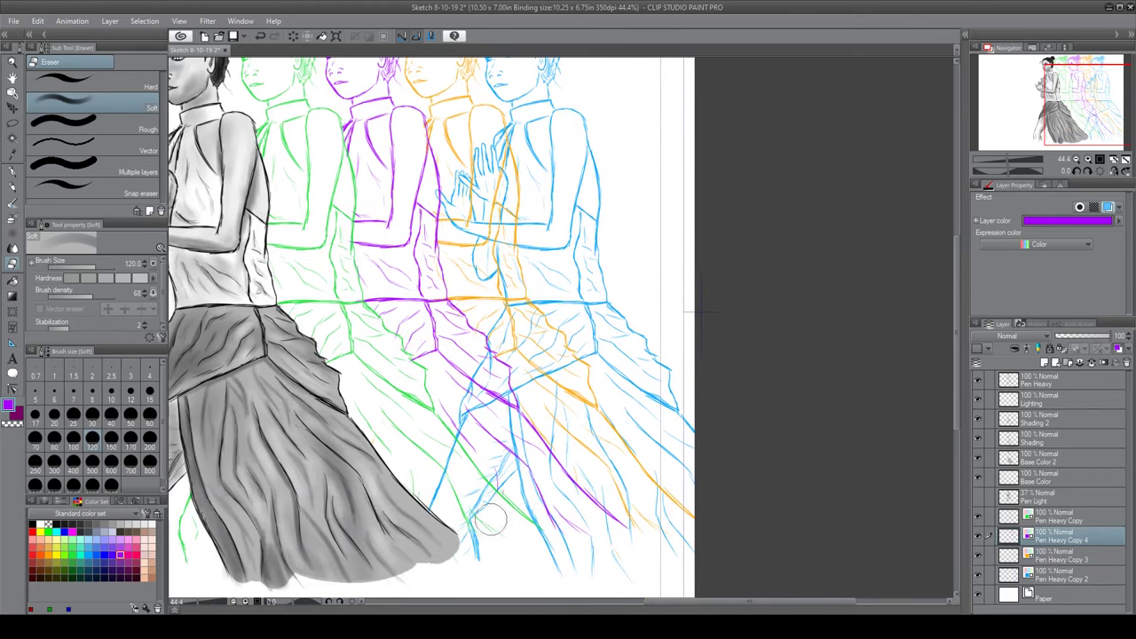
left_click_drag(491, 519, 526, 501)
Erase the hands and striding leg of the blue line copy where they cross the orange figure
left_click(359, 232, "ctrl+shift")
mouse_move(358, 233)
left_mouse_down()
mouse_move(405, 233)
mouse_move(408, 182)
mouse_move(410, 319)
left_mouse_up()
mouse_move(459, 378)
left_mouse_down()
mouse_move(343, 506)
mouse_move(431, 524)
mouse_move(469, 404)
left_mouse_up()
left_click_drag(541, 504, 571, 399)
scroll(571, 398, "up", 5)
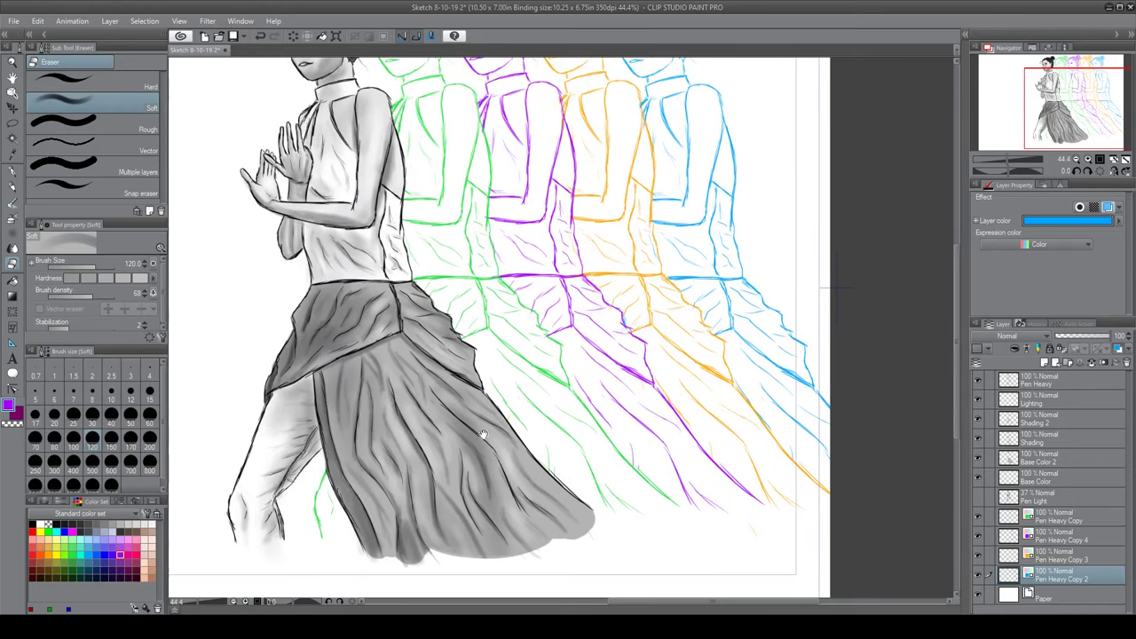
scroll(522, 399, "down", 3)
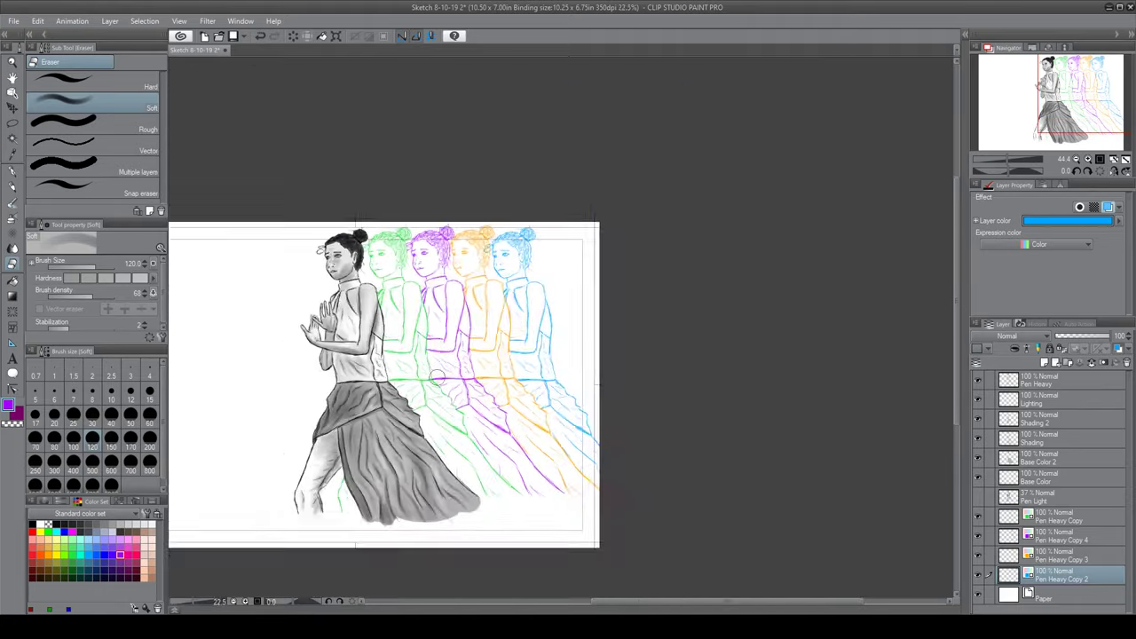
scroll(467, 338, "up", 1)
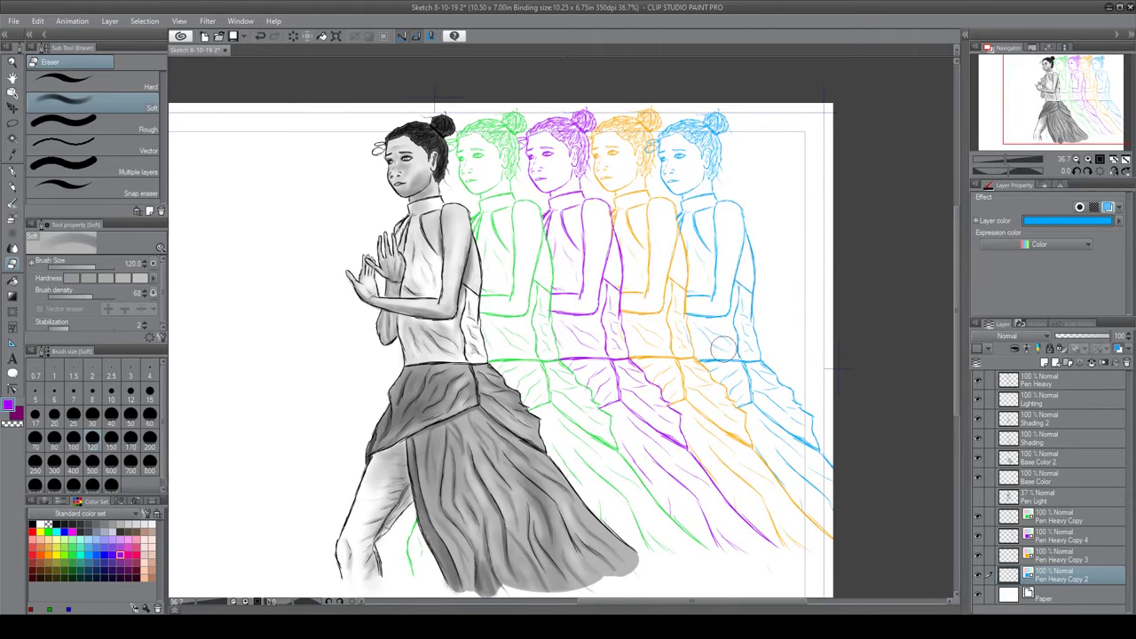
Add a layer named Shading Green beneath the green line copy and sample its green for the Shadow airbrush
left_click(1054, 538)
left_click(1054, 520)
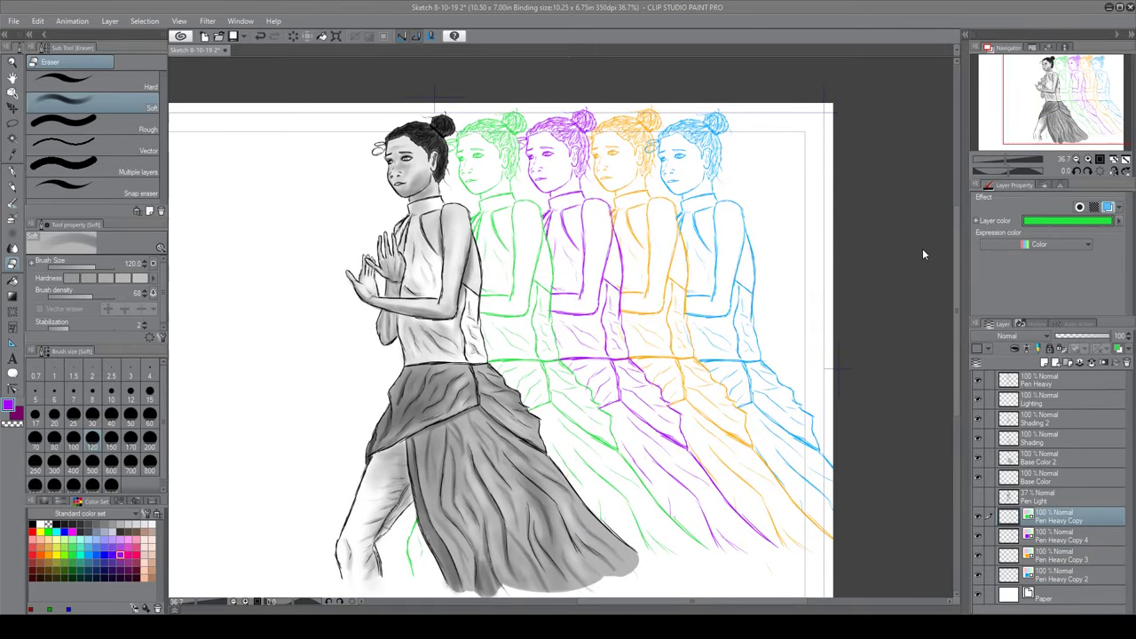
key("ctrl+z")
key("b")
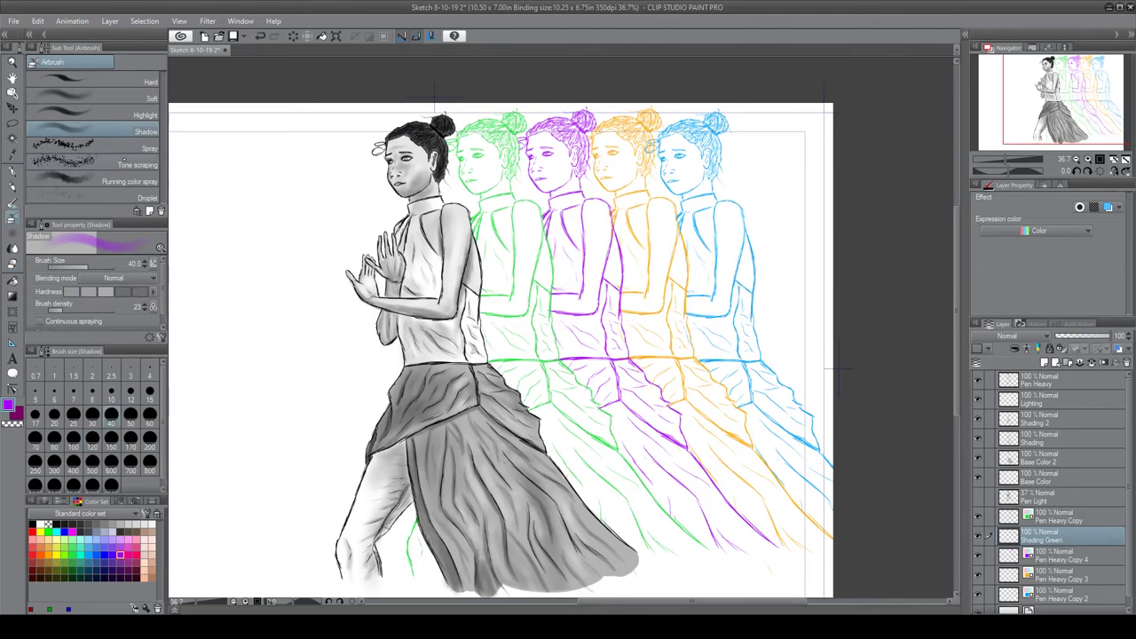
key("i")
scroll(562, 346, "up", 5)
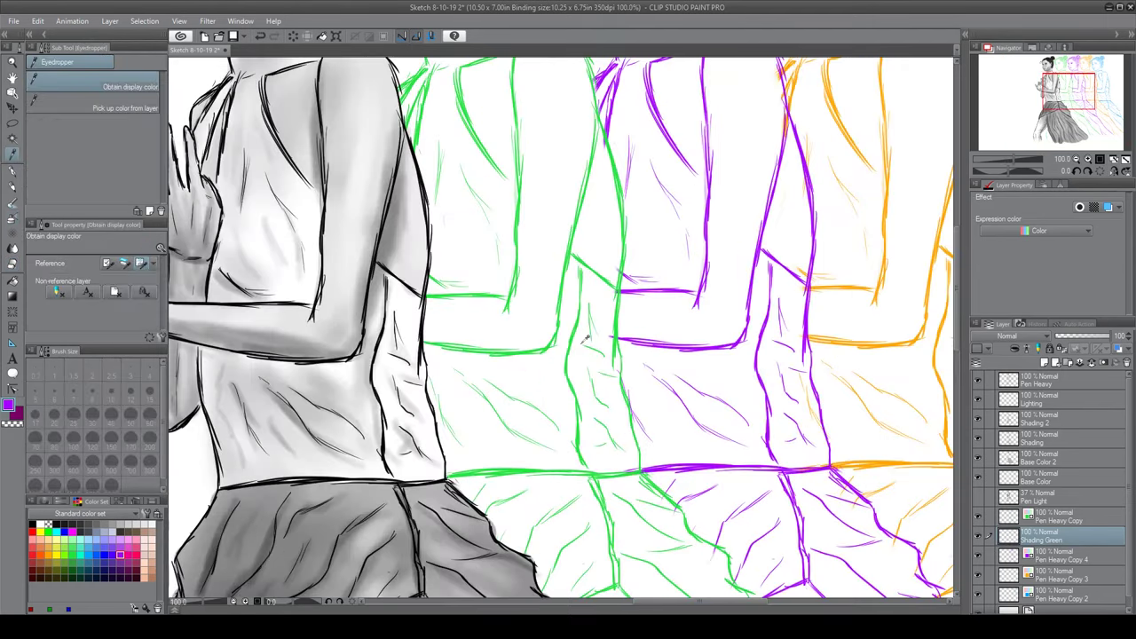
scroll(562, 346, "down", 4)
key("b")
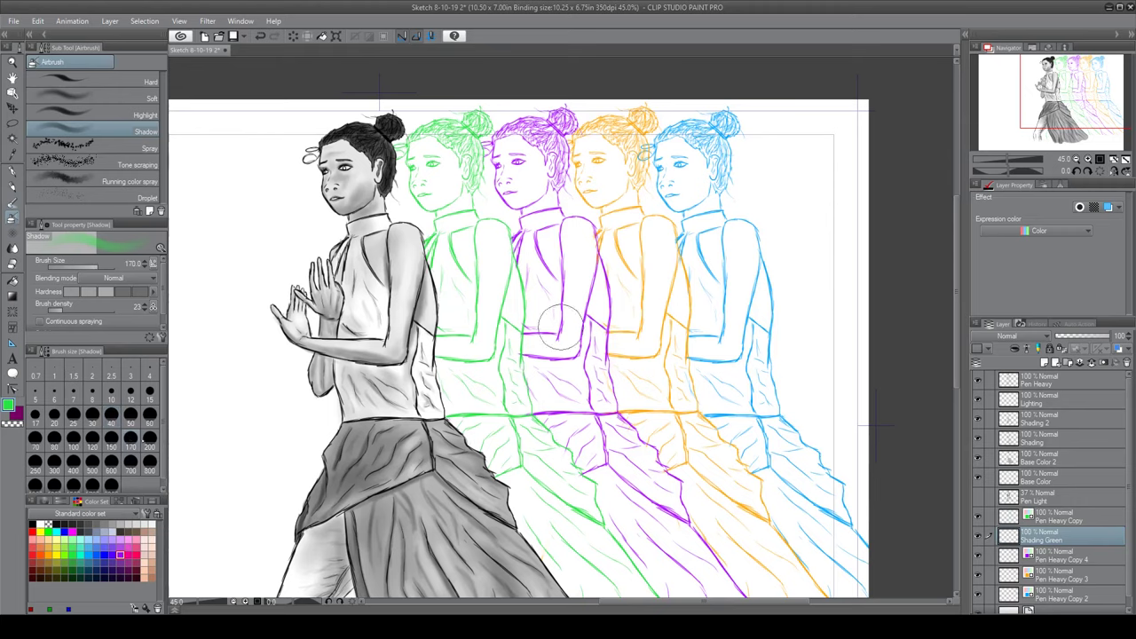
Try soft green airbrush shading over the green figure's head, torso and skirt with sizes 170 and 120
left_click_drag(425, 339, 532, 461)
scroll(532, 461, "up", 3)
scroll(488, 390, "down", 3)
mouse_move(496, 425)
left_mouse_down()
mouse_move(495, 259)
mouse_move(484, 320)
left_mouse_up()
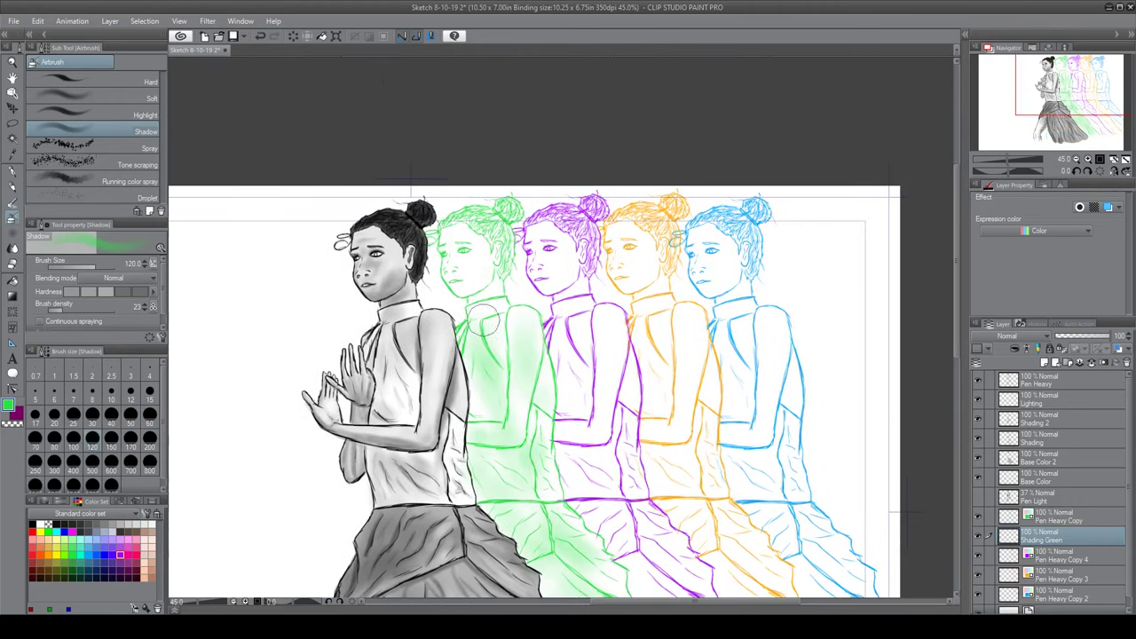
left_click_drag(462, 271, 417, 186)
left_click_drag(488, 257, 510, 243)
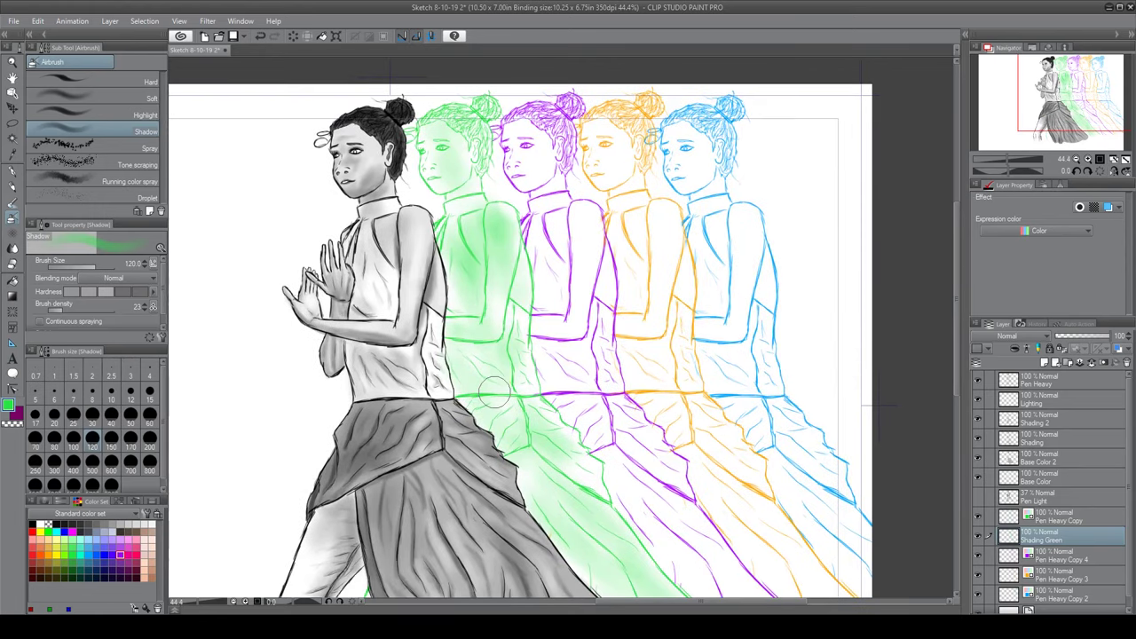
mouse_move(549, 417)
left_mouse_down()
mouse_move(525, 358)
mouse_move(546, 390)
left_mouse_up()
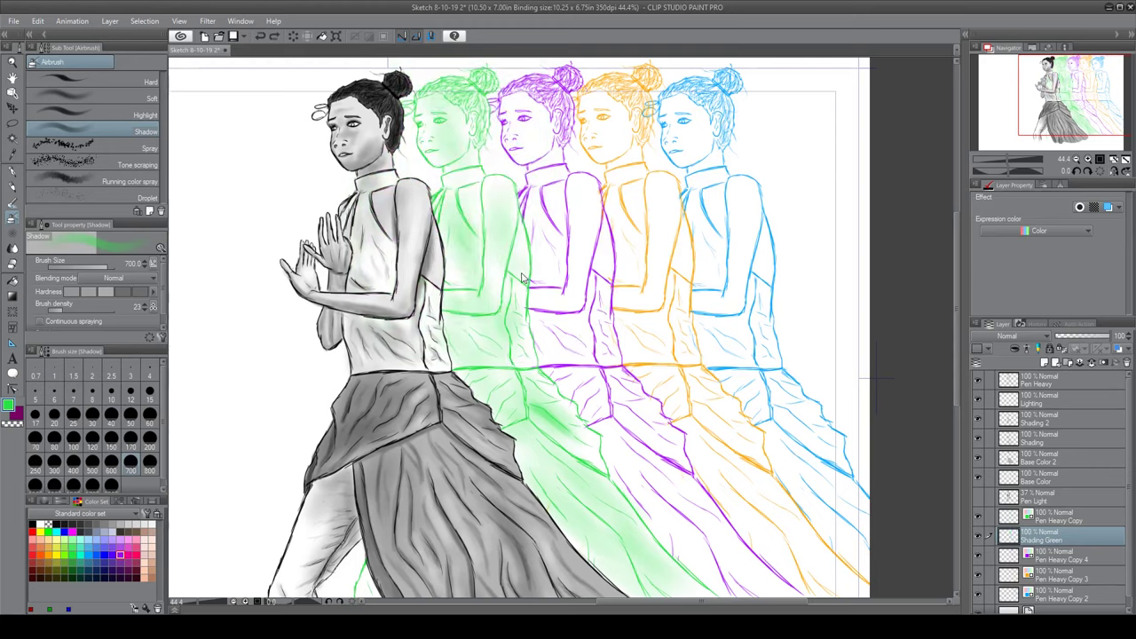
Erase all the green airbrush shading with the Soft eraser at size 700
key("e")
left_click_drag(650, 600, 642, 453)
left_click_drag(568, 266, 639, 457)
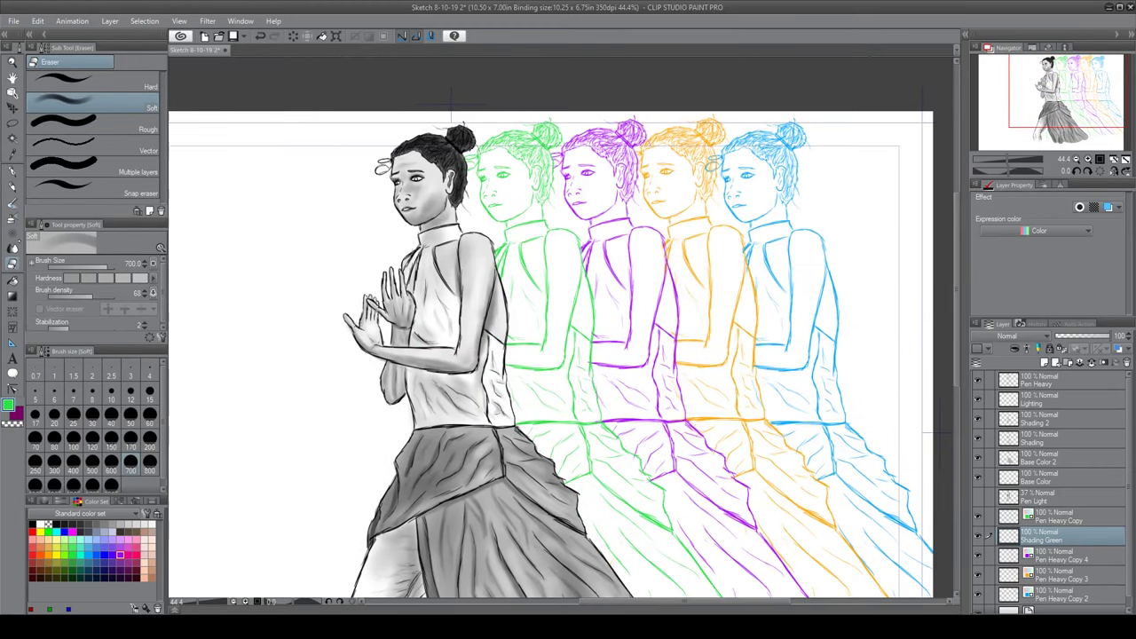
Shade the green figure with the Gauze cloud brush at sizes 150 and 170 and lower the Shading Green layer to 45% opacity
key("b")
key("bracketright")
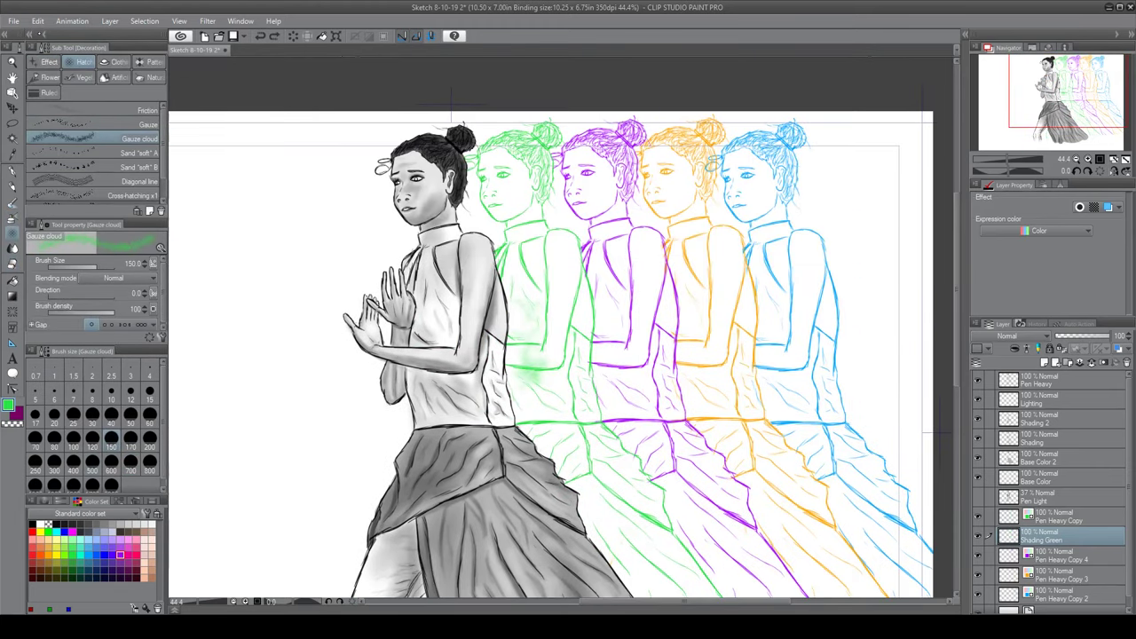
mouse_move(532, 368)
left_mouse_down()
mouse_move(465, 329)
mouse_move(532, 461)
mouse_move(482, 409)
mouse_move(523, 457)
mouse_move(465, 266)
mouse_move(476, 227)
mouse_move(527, 417)
mouse_move(512, 265)
left_mouse_up()
scroll(512, 266, "up", 2)
scroll(512, 266, "down", 4)
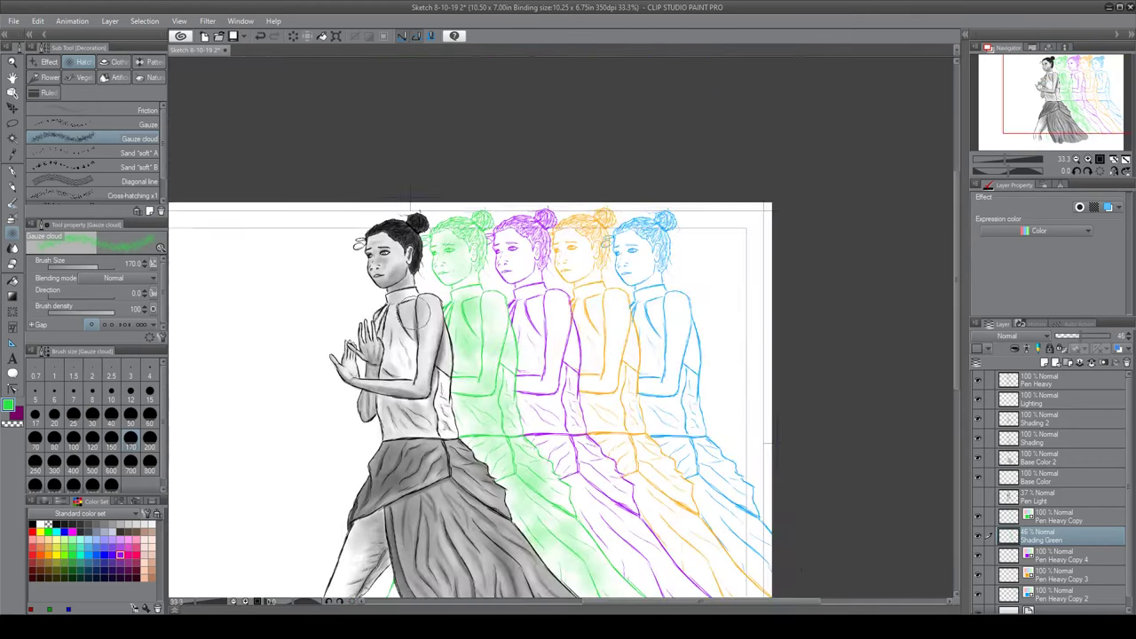
scroll(527, 286, "up", 2)
key("ctrl+z")
Add a layer named Shading Purple beneath the purple line copy and sample the figure's purple
scroll(526, 293, "up", 2)
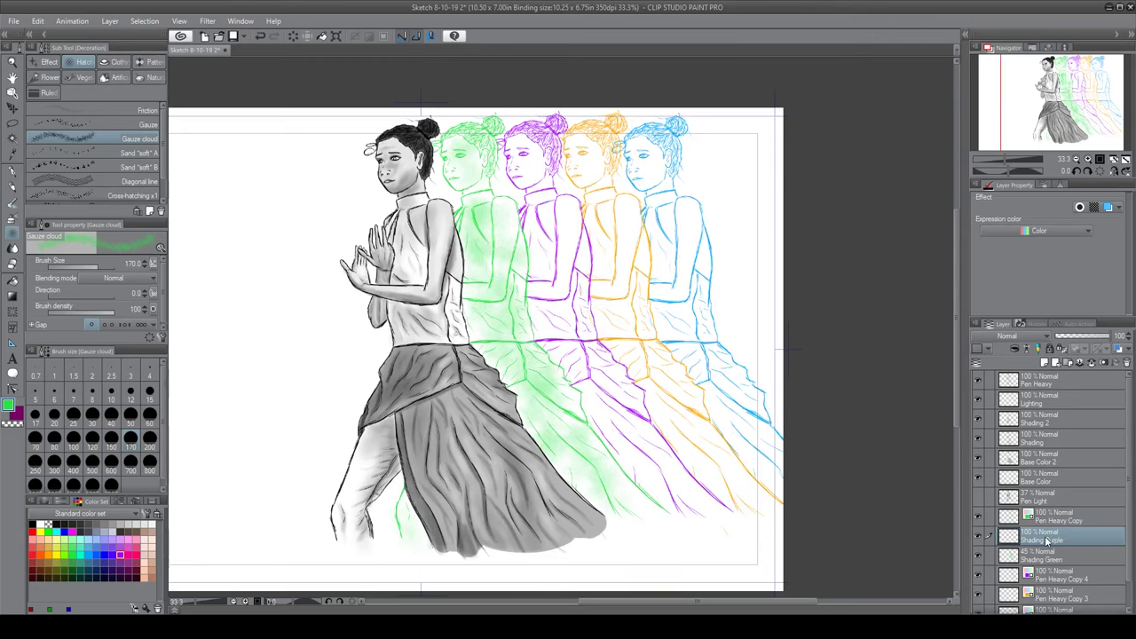
left_click_drag(1075, 583, 1075, 583)
key("i")
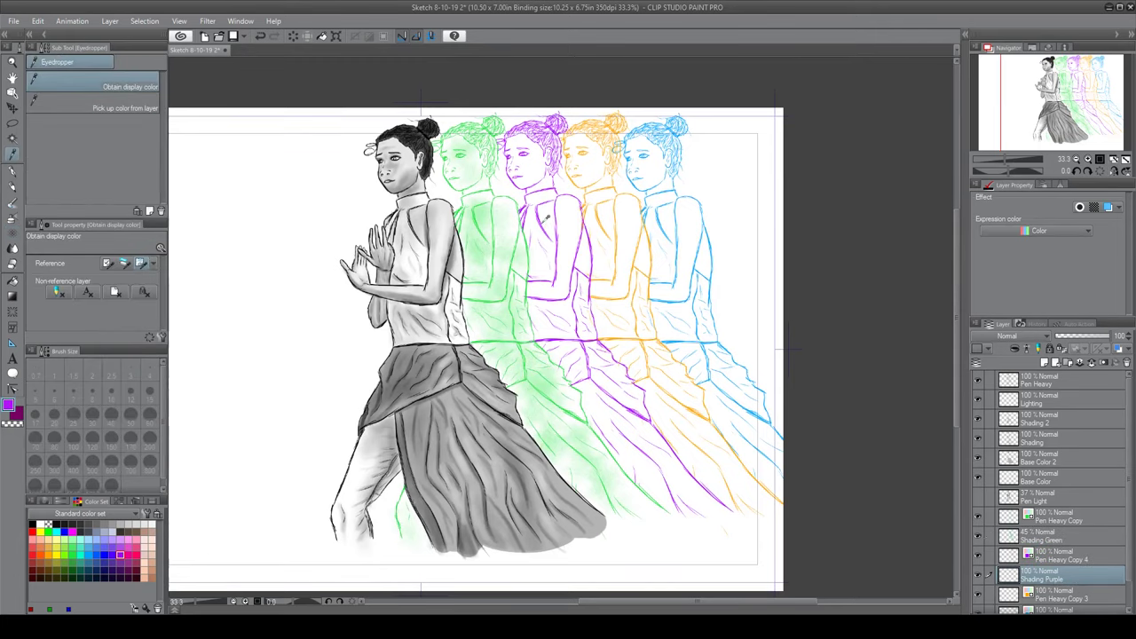
Shade the purple figure with the Gauze cloud brush at size 170 and lower the Shading Purple layer to 43% opacity
key("b")
mouse_move(533, 206)
left_mouse_down()
mouse_move(562, 321)
mouse_move(603, 400)
mouse_move(642, 472)
mouse_move(683, 497)
mouse_move(570, 211)
mouse_move(528, 133)
left_mouse_up()
left_click(1079, 334)
scroll(750, 262, "up", 2)
Create a layer named Shading Orange and place it directly beneath the orange line copy
left_click(1060, 609)
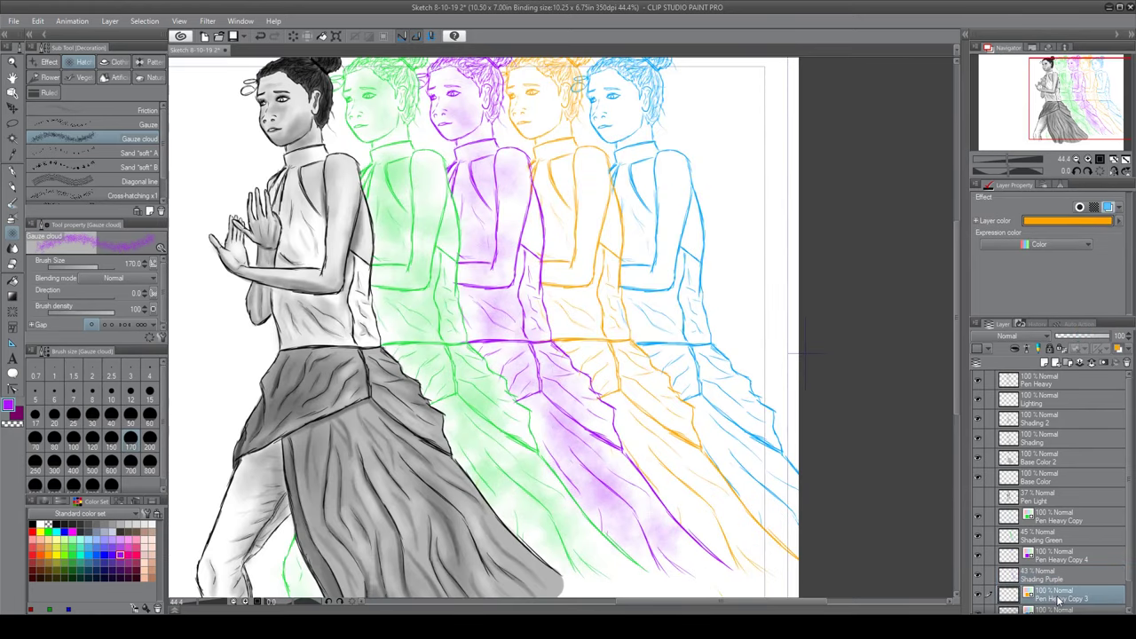
key("e")
scroll(790, 382, "down", 1)
scroll(548, 149, "down", 1)
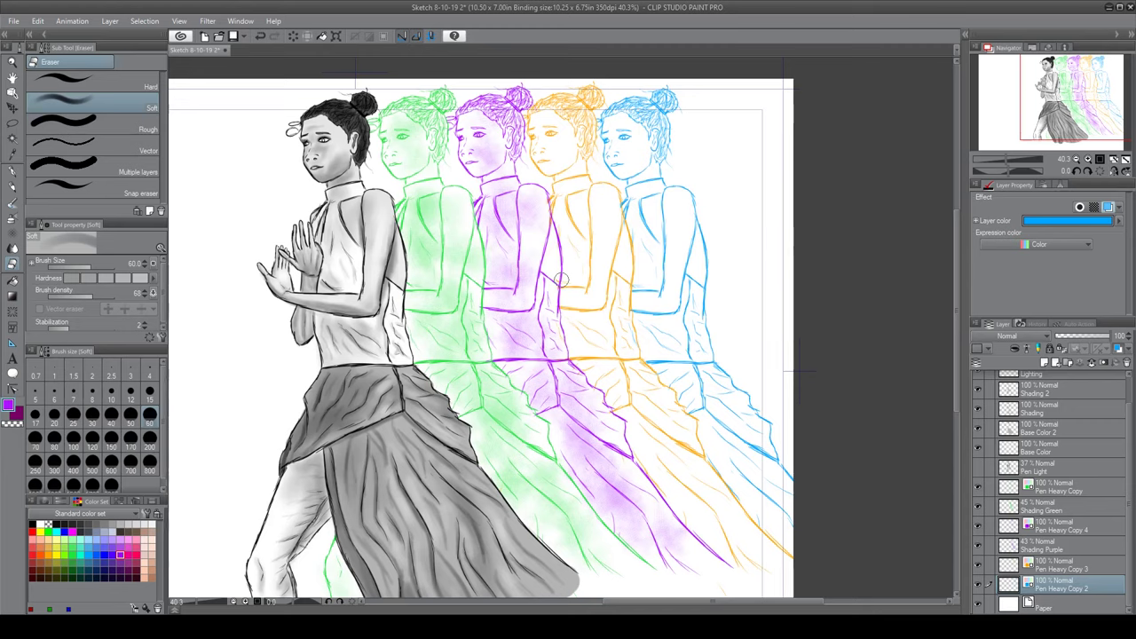
left_click(1055, 569)
key("ctrl+shift+n")
type("Shading Orange")
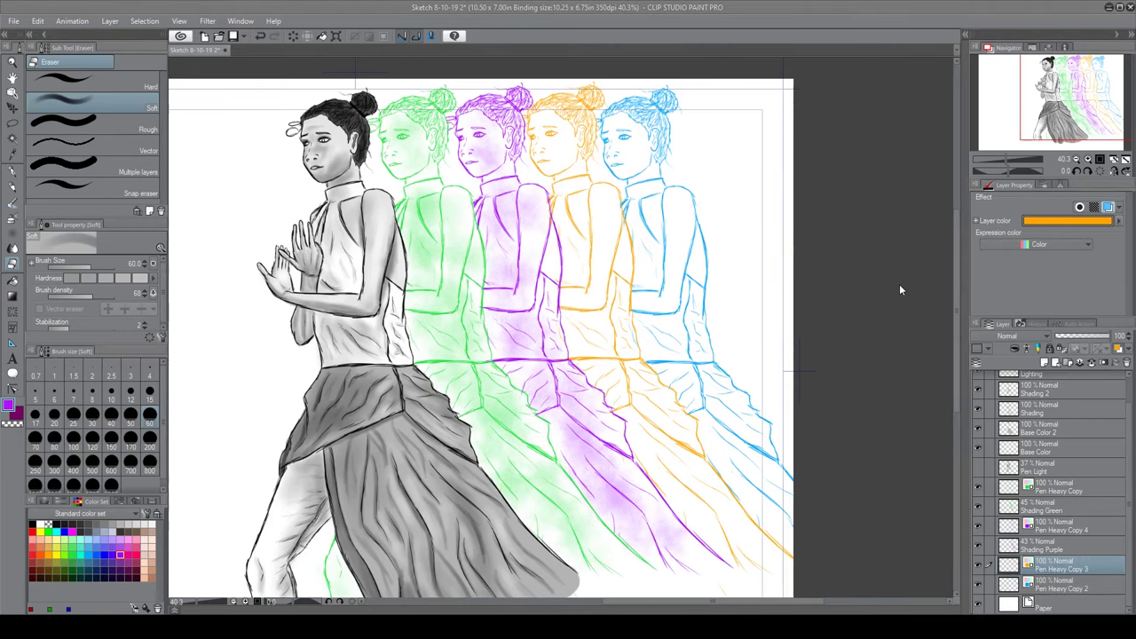
key("Return")
left_click_drag(1081, 566, 1069, 593)
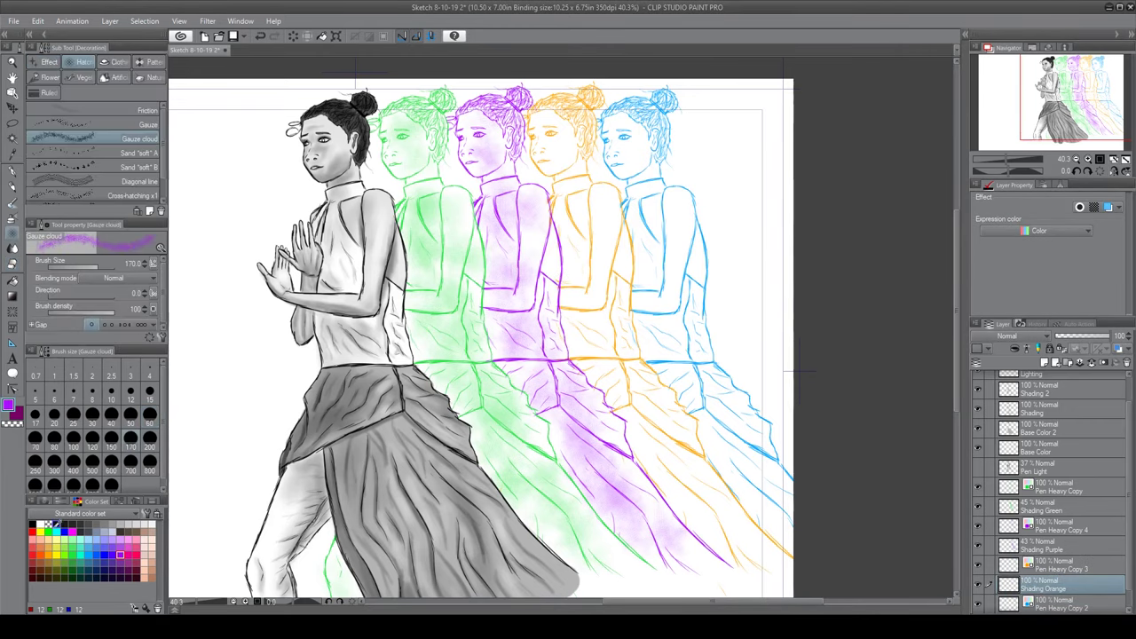
Shade the orange figure in its sampled orange with the Gauze cloud brush at size 170 and set the layer to 39% opacity
key("i")
left_click(592, 277)
scroll(593, 277, "up", 3)
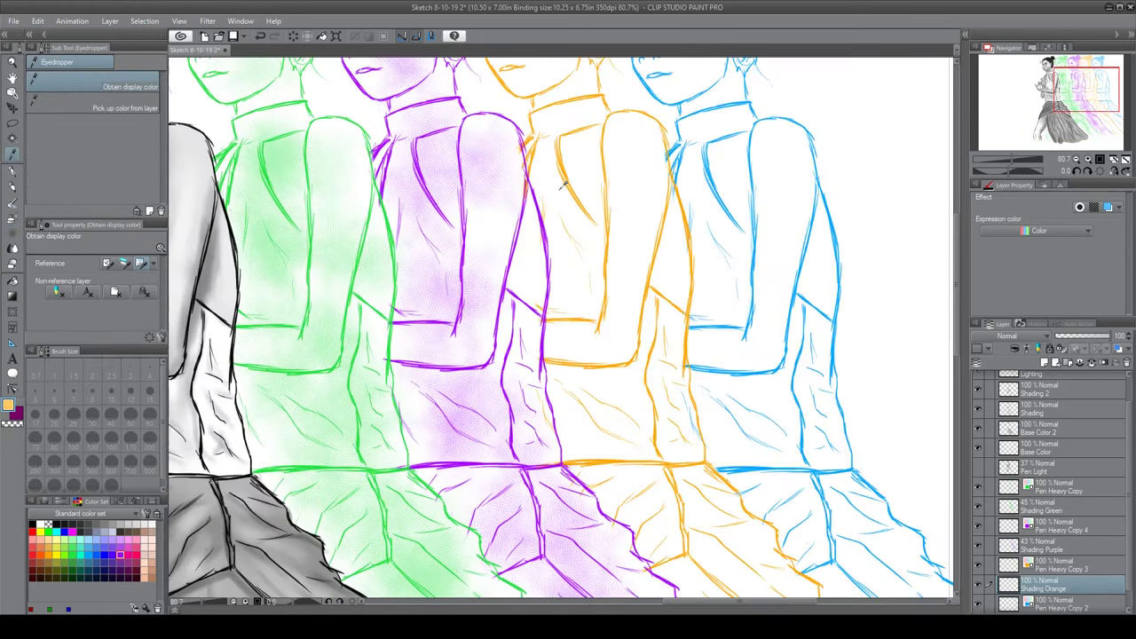
scroll(651, 281, "down", 3)
key("b")
mouse_move(575, 306)
left_mouse_down()
mouse_move(635, 384)
mouse_move(577, 304)
mouse_move(547, 183)
left_mouse_up()
left_click_drag(1086, 334, 1076, 335)
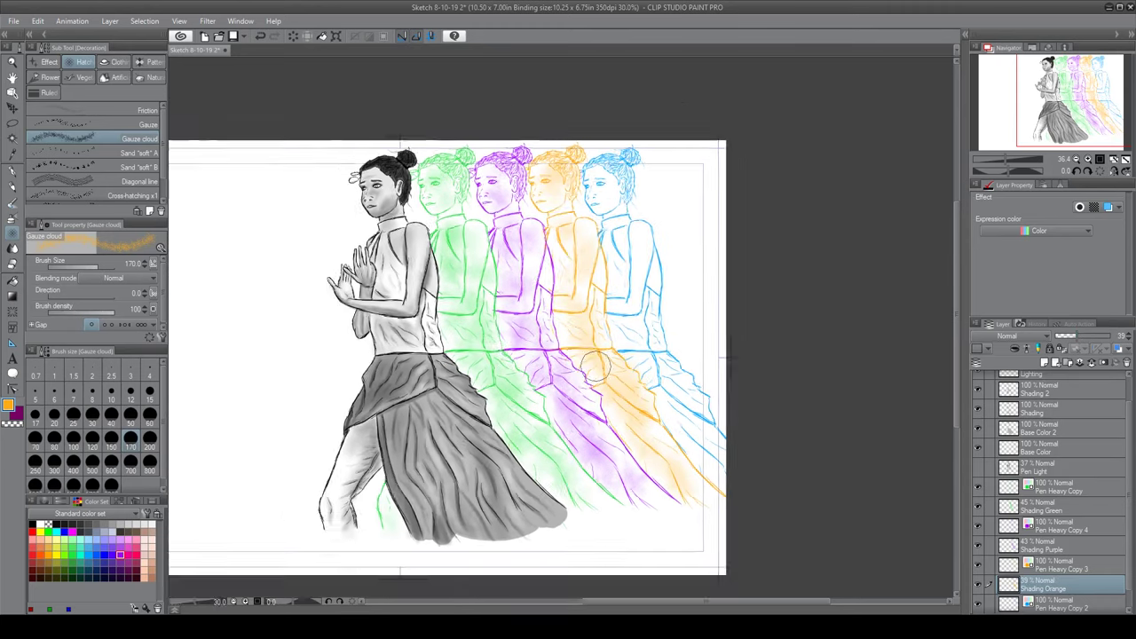
Shade the blue figure on a Shading Blue layer beneath its line copy with the Gauze cloud brush at size 170, then set 37% layer opacity
scroll(594, 434, "down", 1)
left_click(1060, 605)
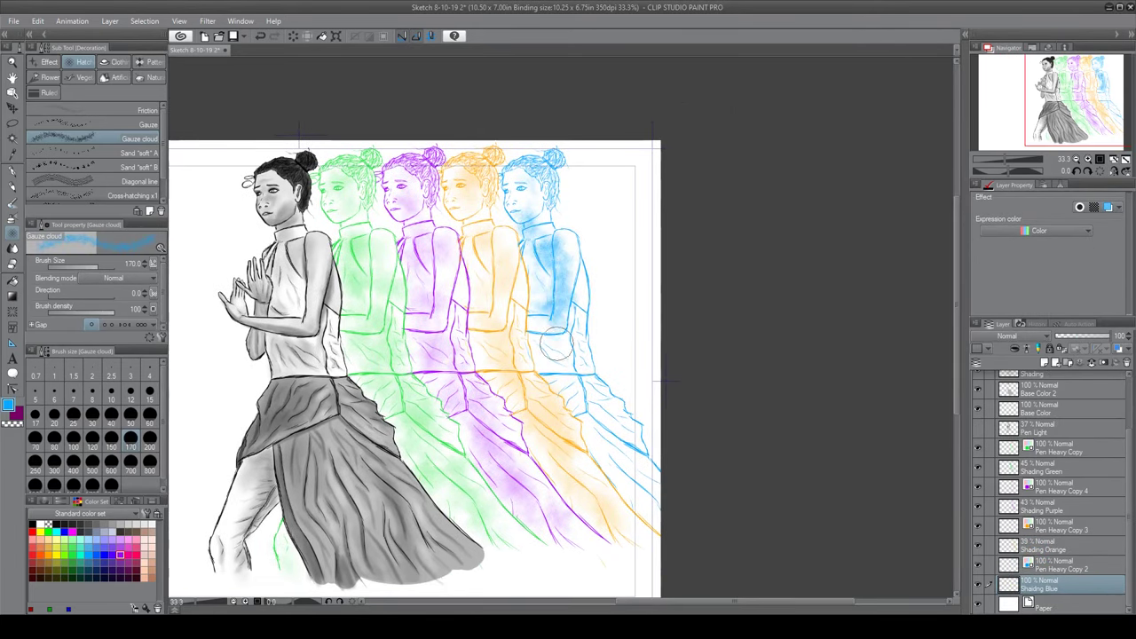
left_click_drag(622, 257, 692, 426)
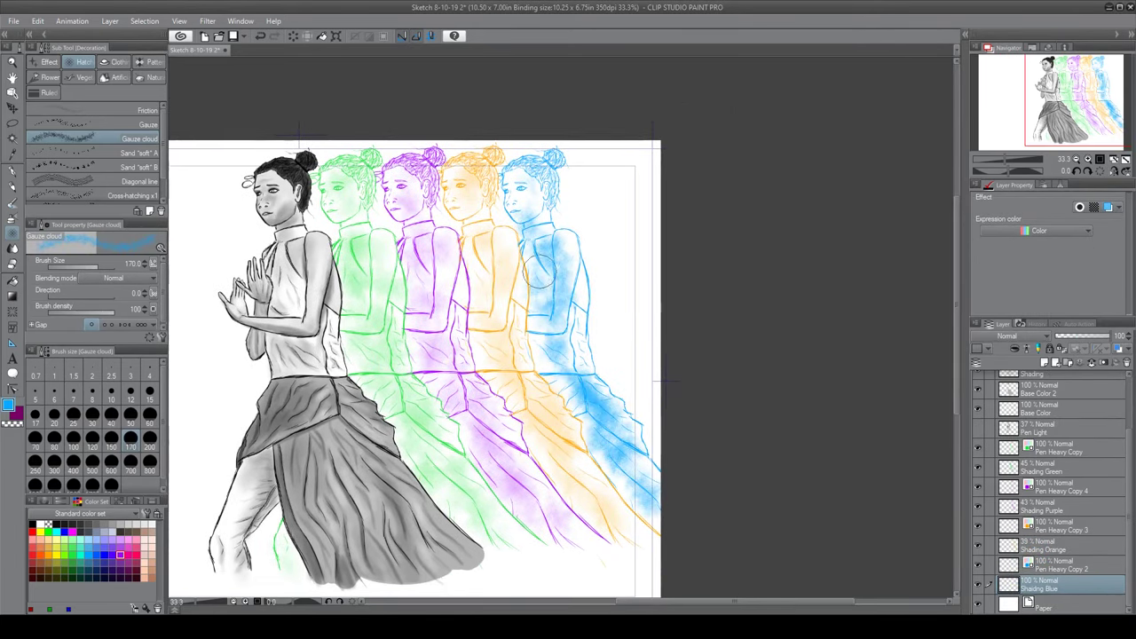
left_click_drag(1109, 336, 1070, 335)
scroll(537, 273, "down", 3)
scroll(529, 323, "up", 3)
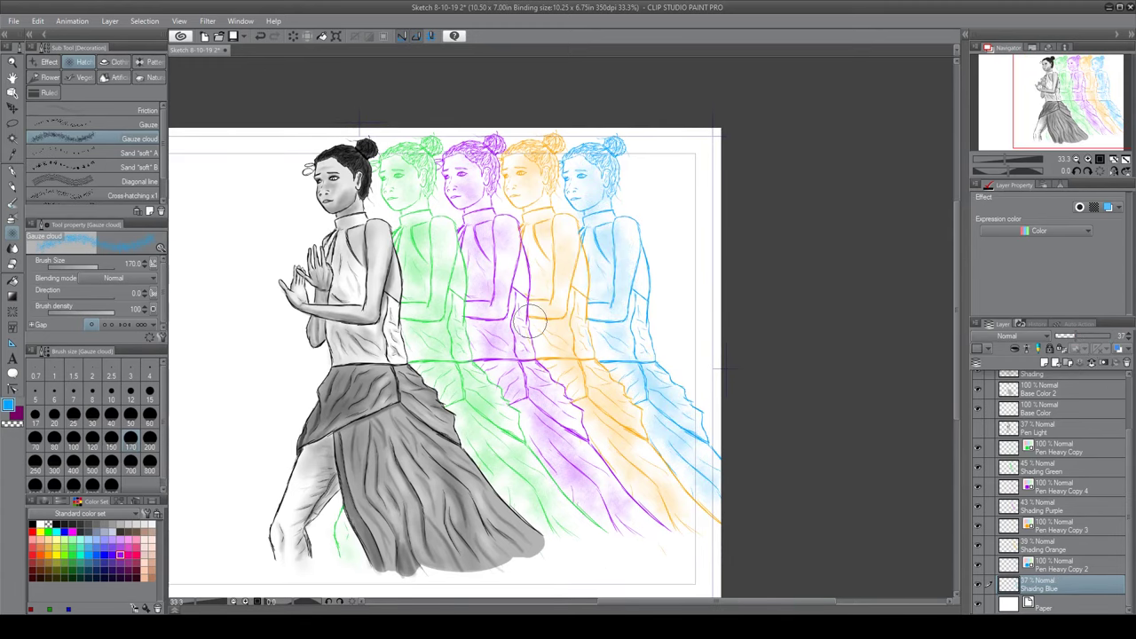
Duplicate the green figure's heavy pen line layer in place to strengthen its outlines
left_click(1064, 455)
key("ctrl+c")
key("ctrl+v")
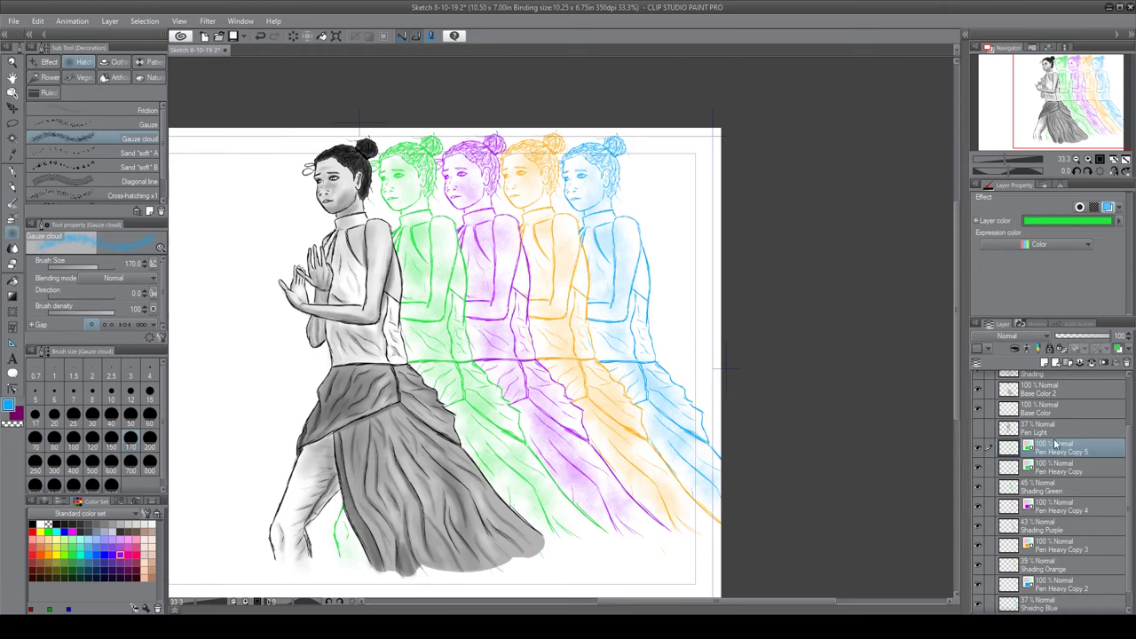
key("ctrl+z")
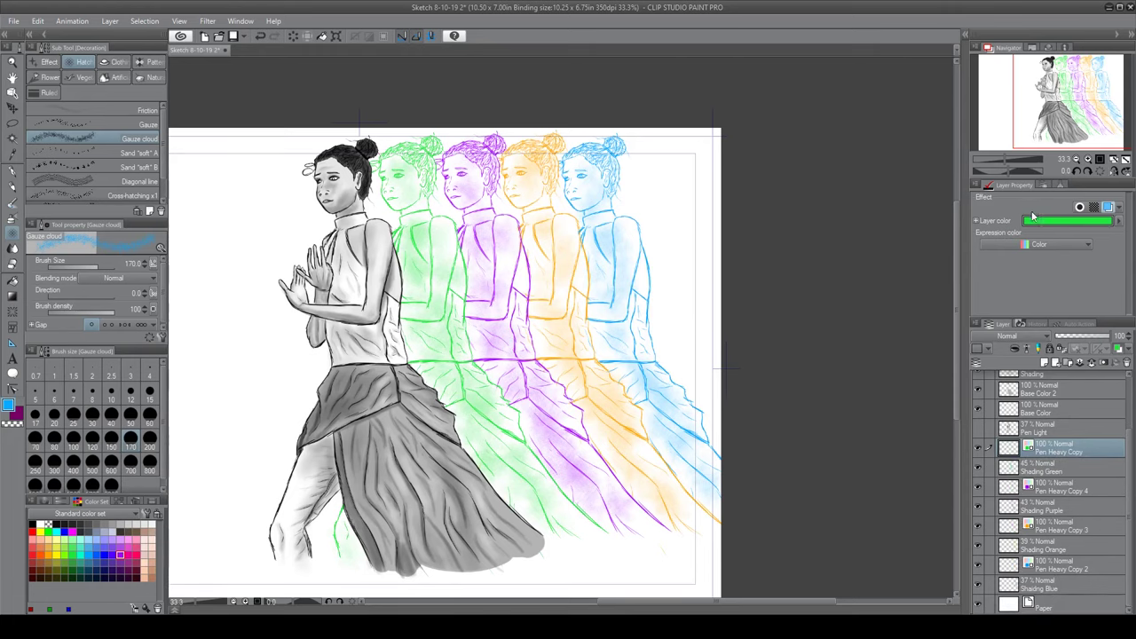
key("ctrl+v")
Duplicate the heavy pen line layers of the purple, orange and blue figures, each directly above its original
left_click(1060, 507)
key("ctrl+c")
key("ctrl+v")
left_click(1060, 568)
key("ctrl+c")
key("ctrl+v")
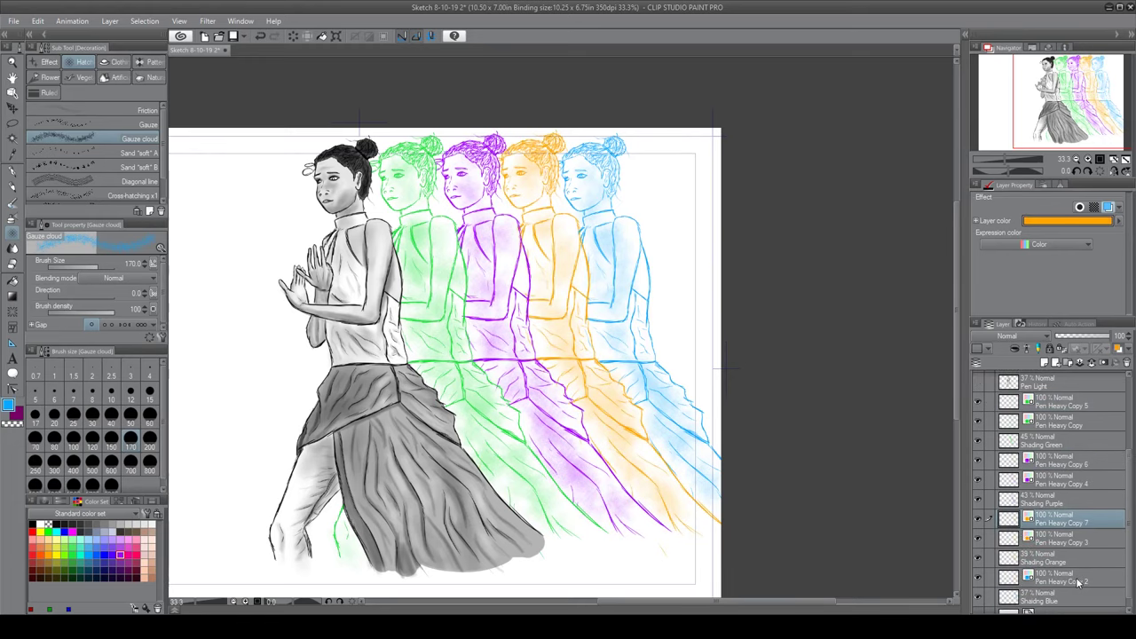
left_click(1061, 579)
key("ctrl+c")
key("ctrl+v")
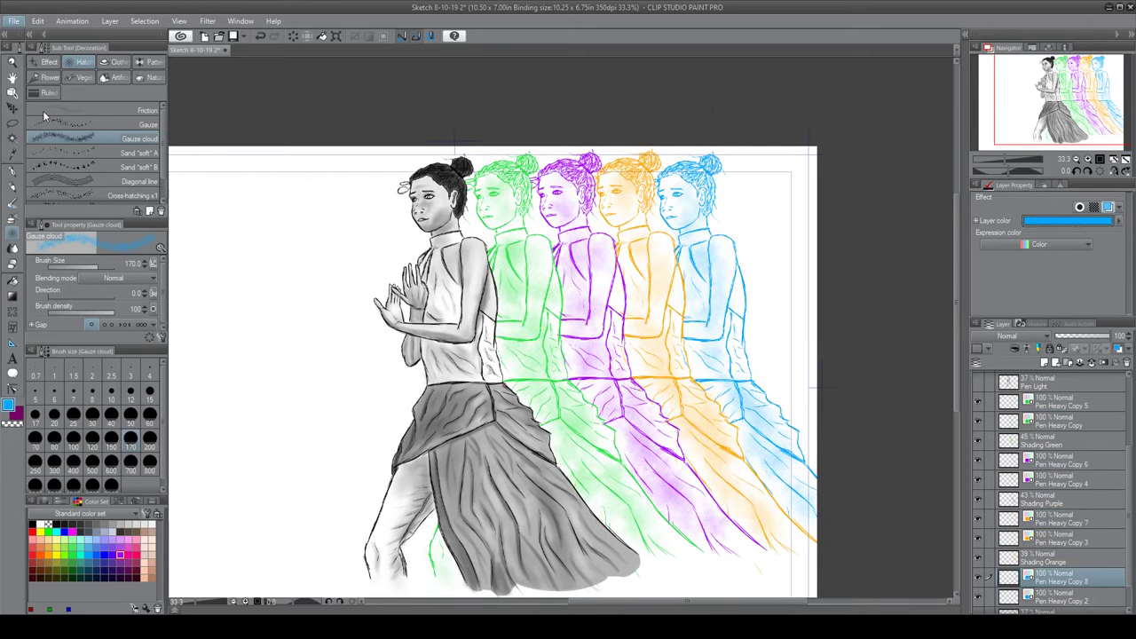
scroll(332, 210, "down", 2)
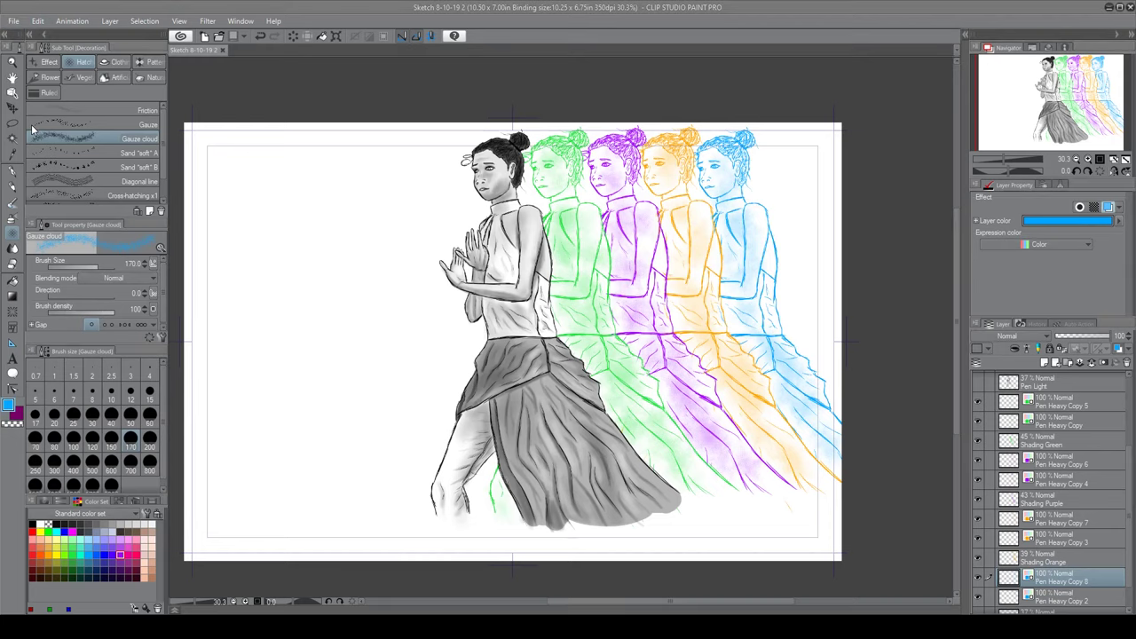